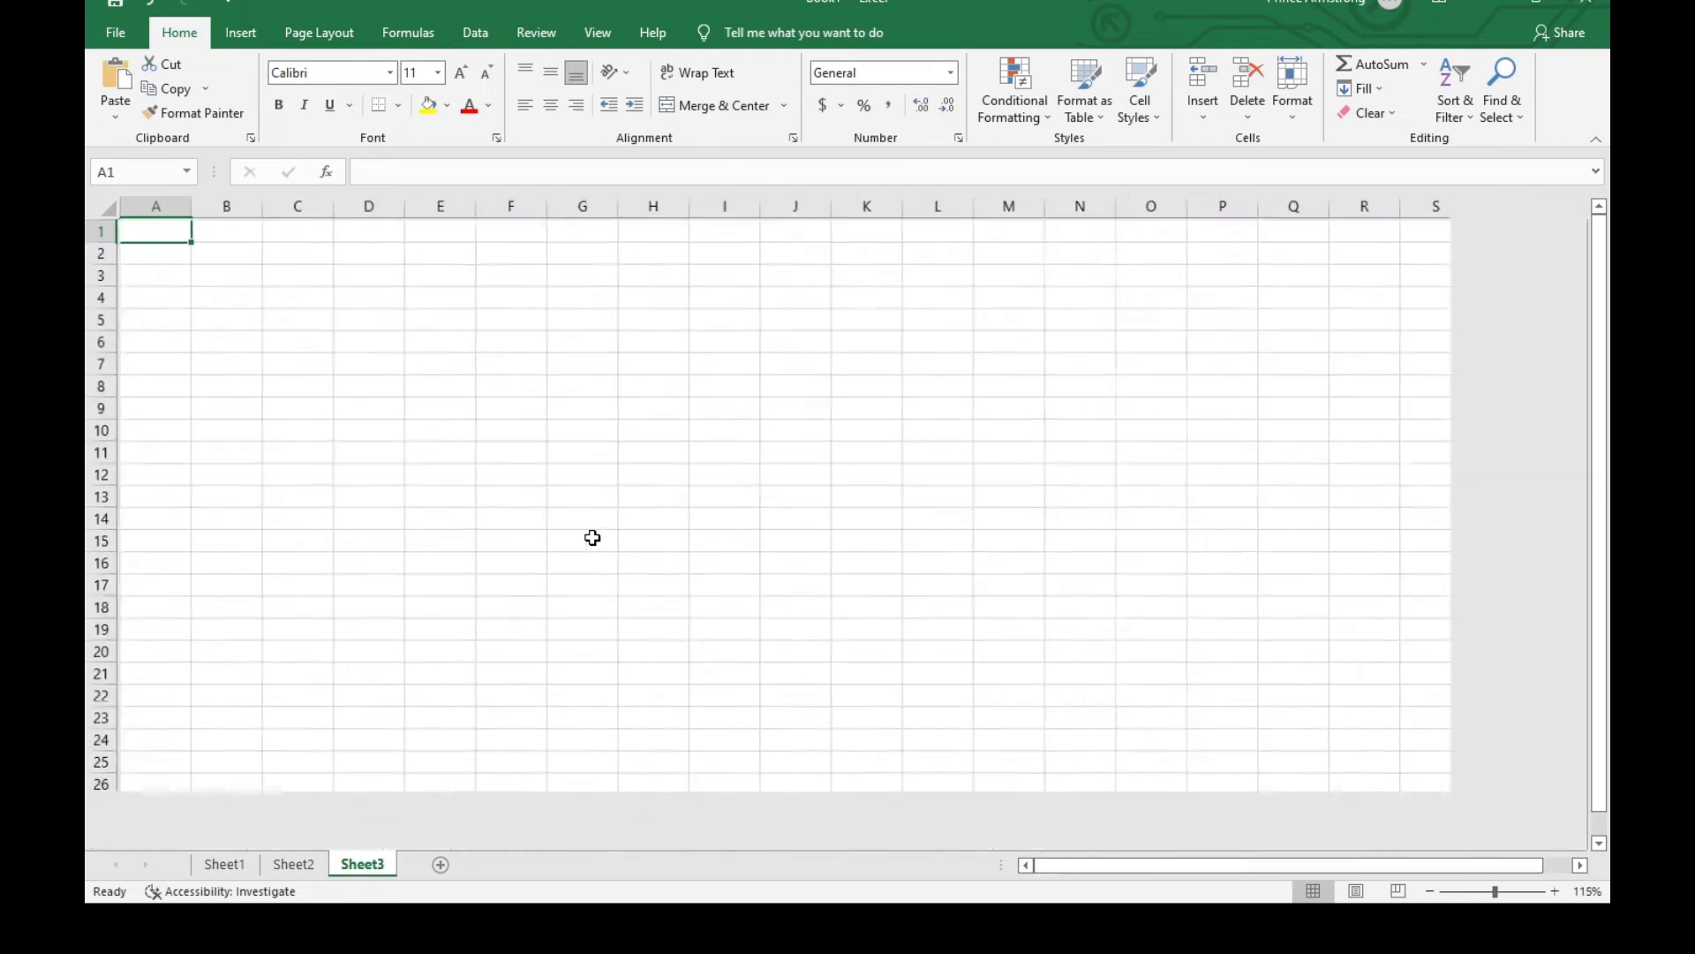
# Enter the title "Personal Finanal Planner" in cell A1 of Sheet3
pyautogui.keyDown('ctrl'); pyautogui.scroll(1, 593, 538); pyautogui.keyUp('ctrl')
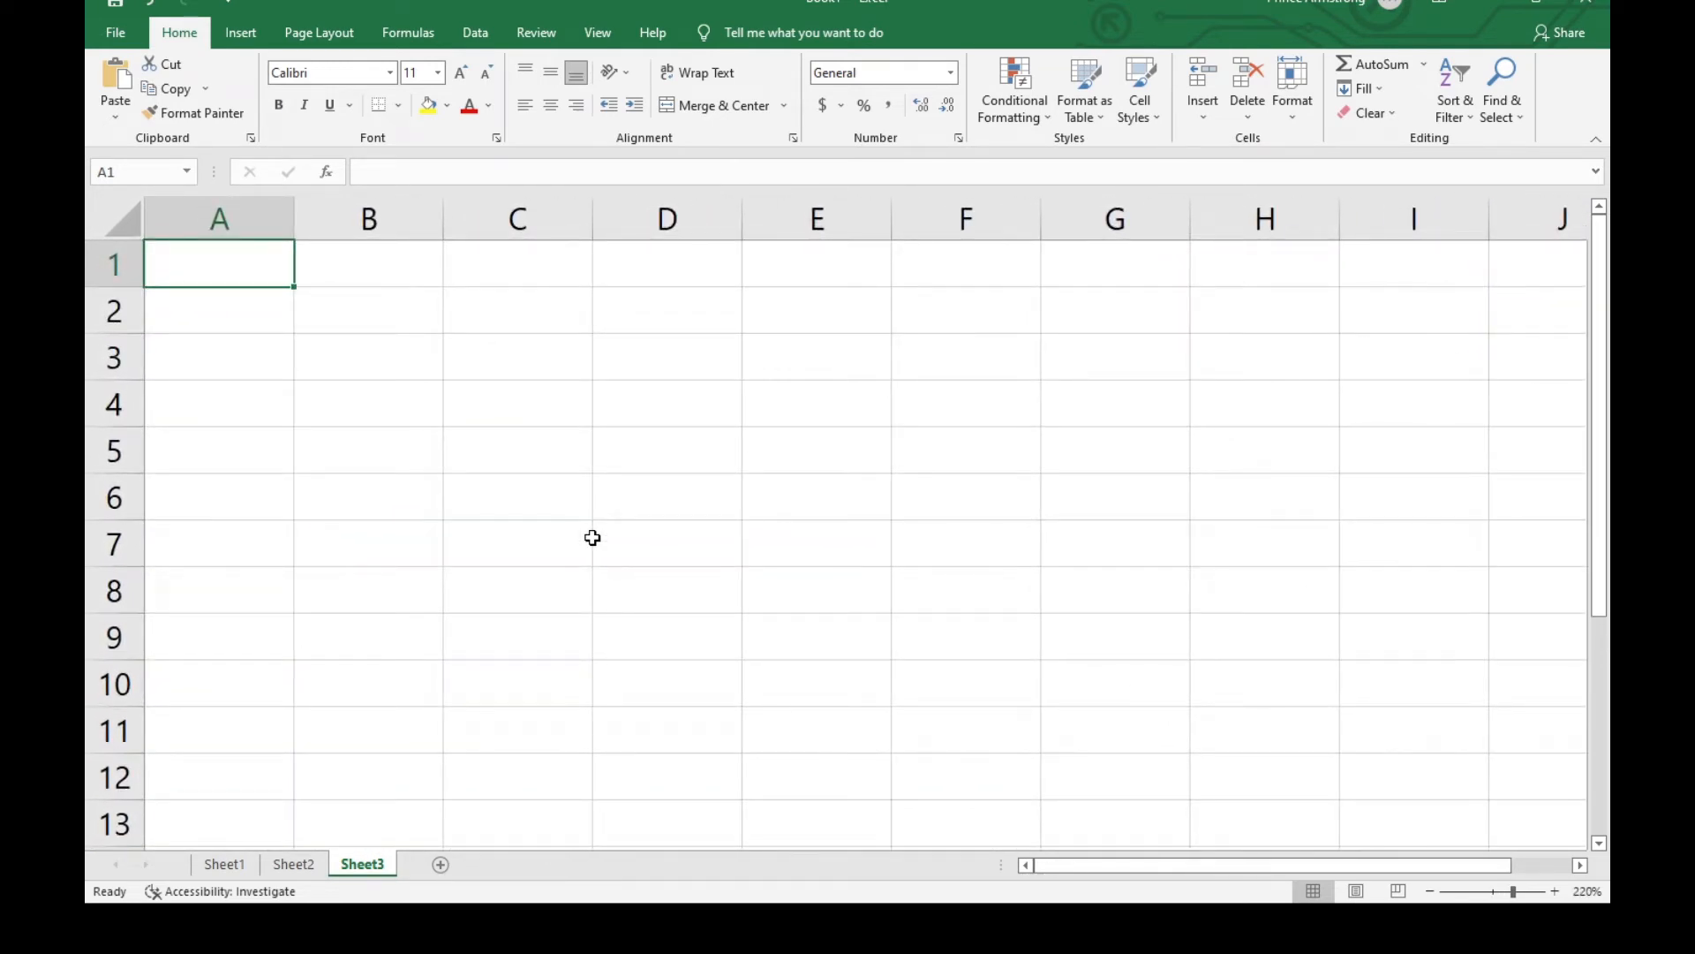
pyautogui.write('P')
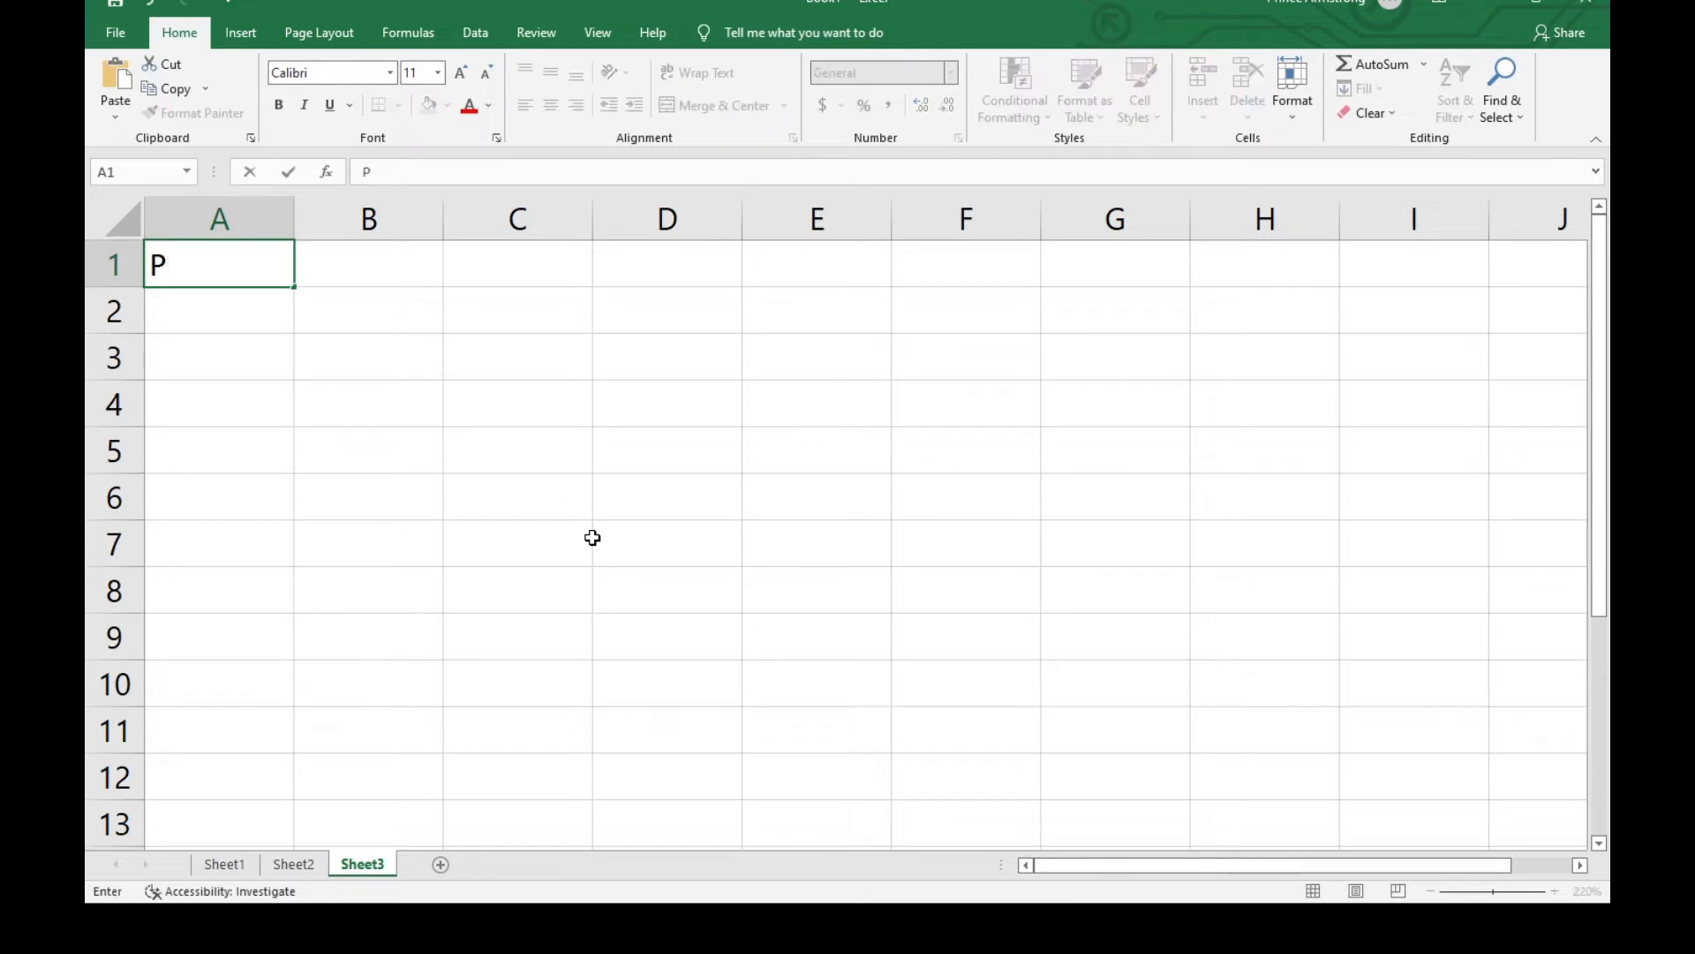
pyautogui.press('BackSpace')
pyautogui.write('Personal F')
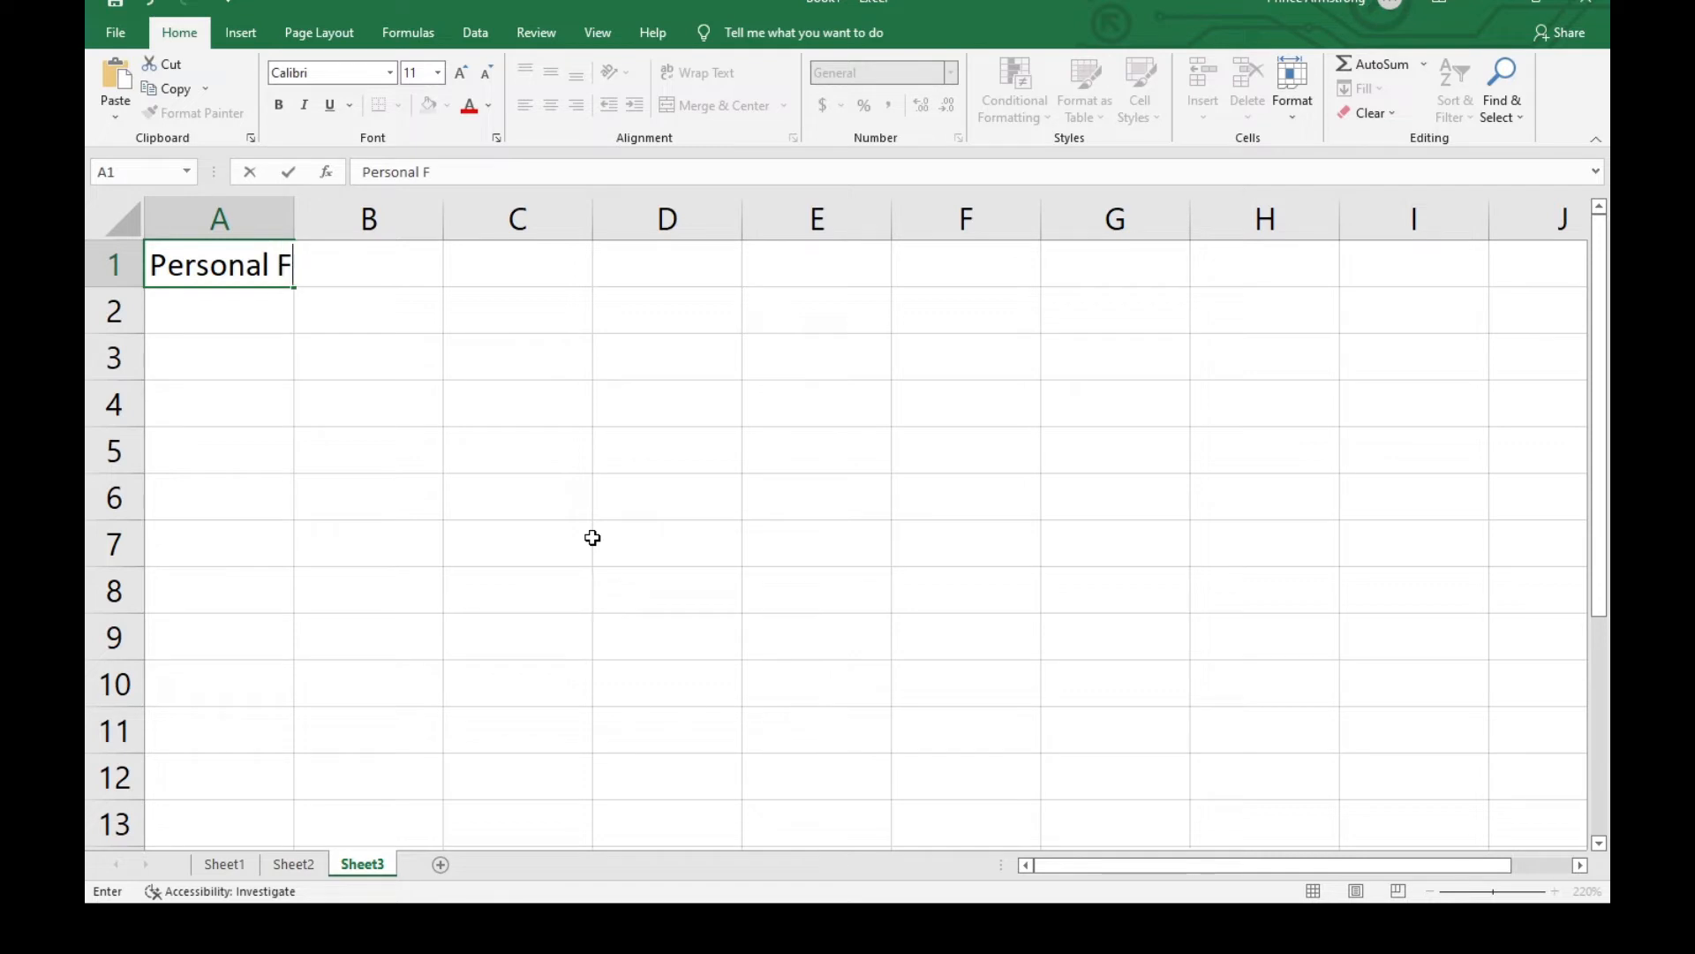
pyautogui.write('inanal ')
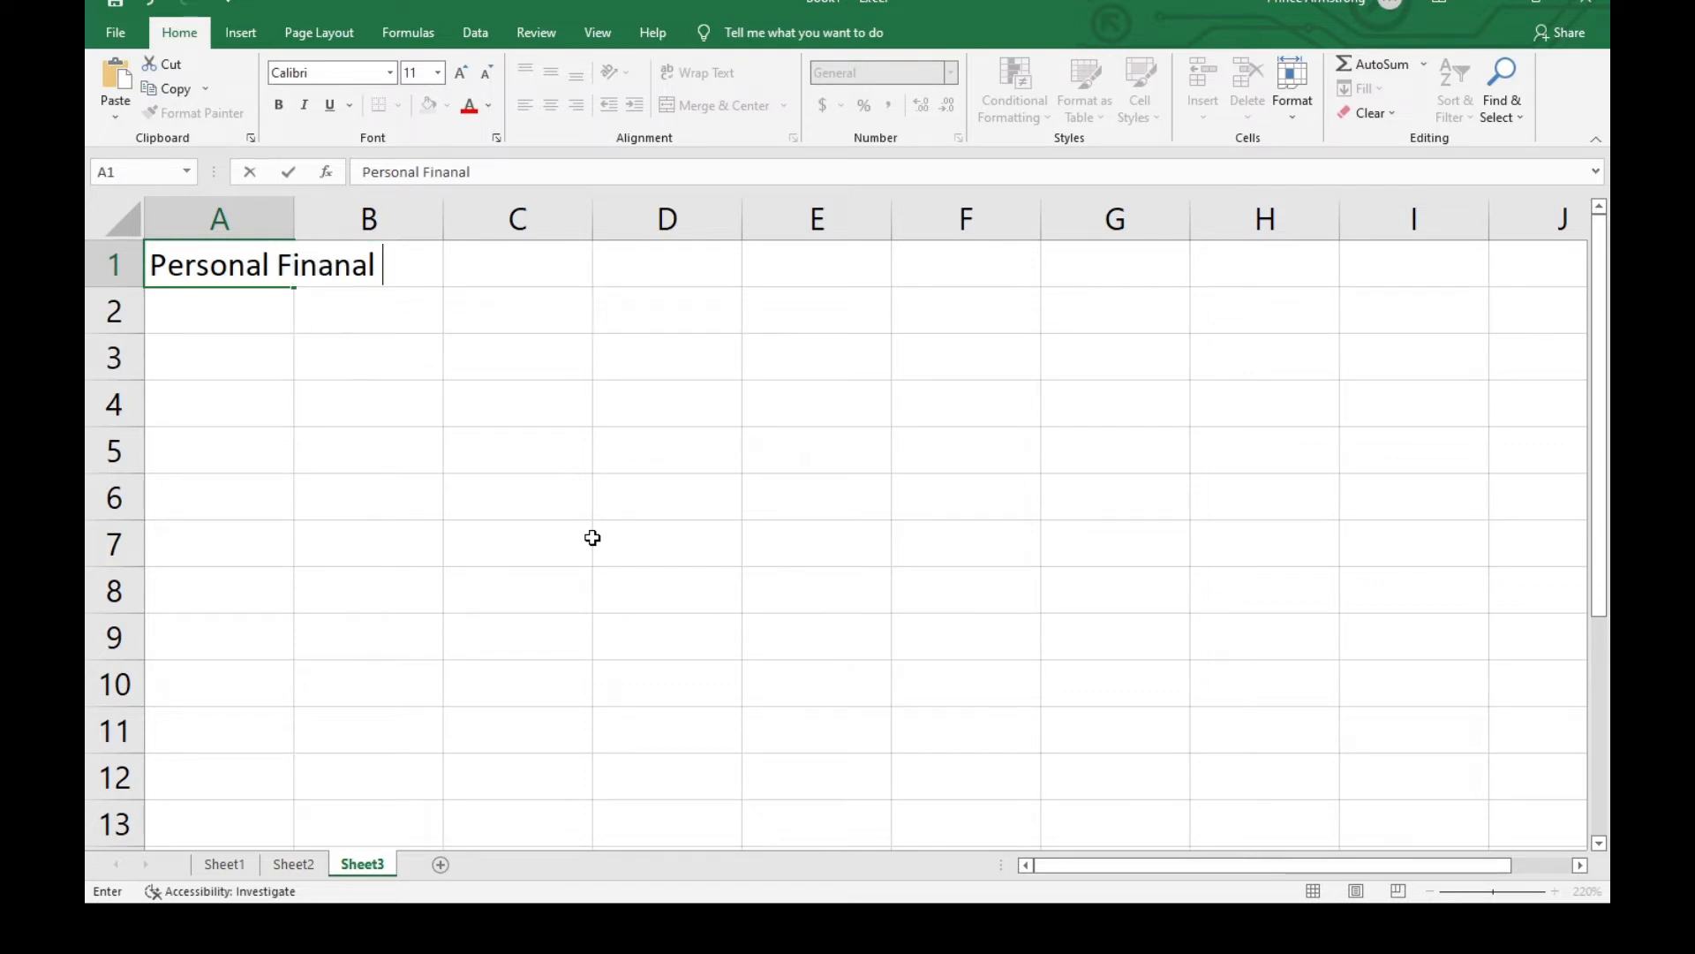
pyautogui.write('Planner')
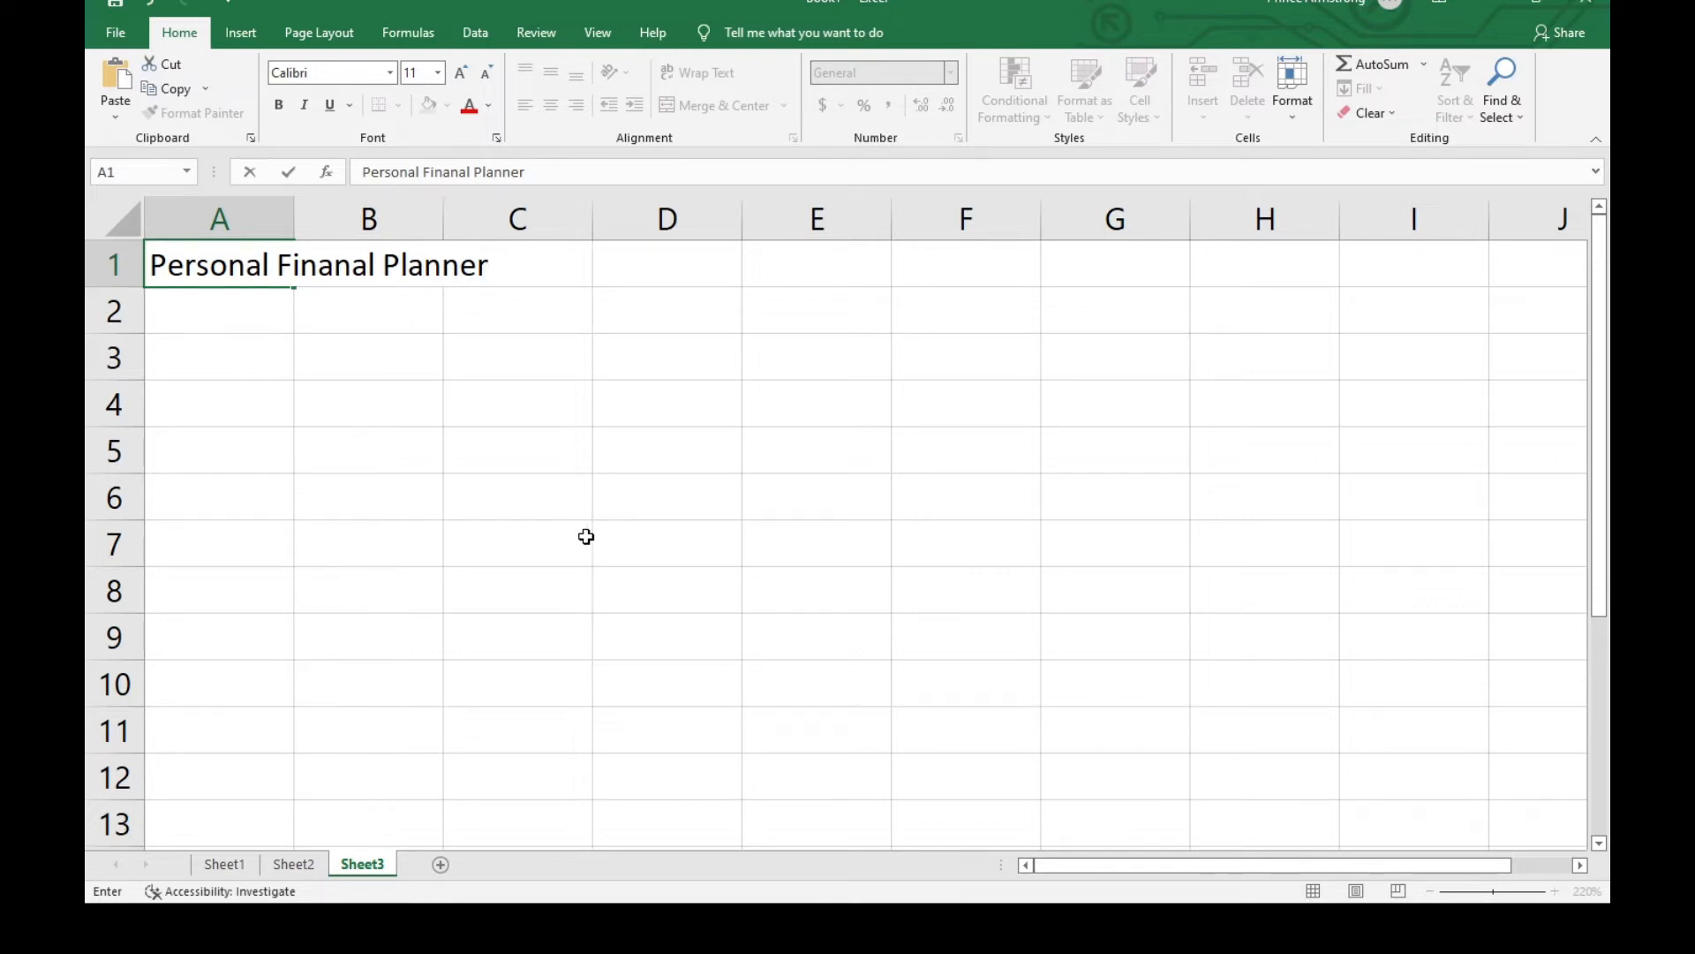
# Add the column headings "Budget" in cell C3 and "Actual" in cell D3
pyautogui.click(520, 354)
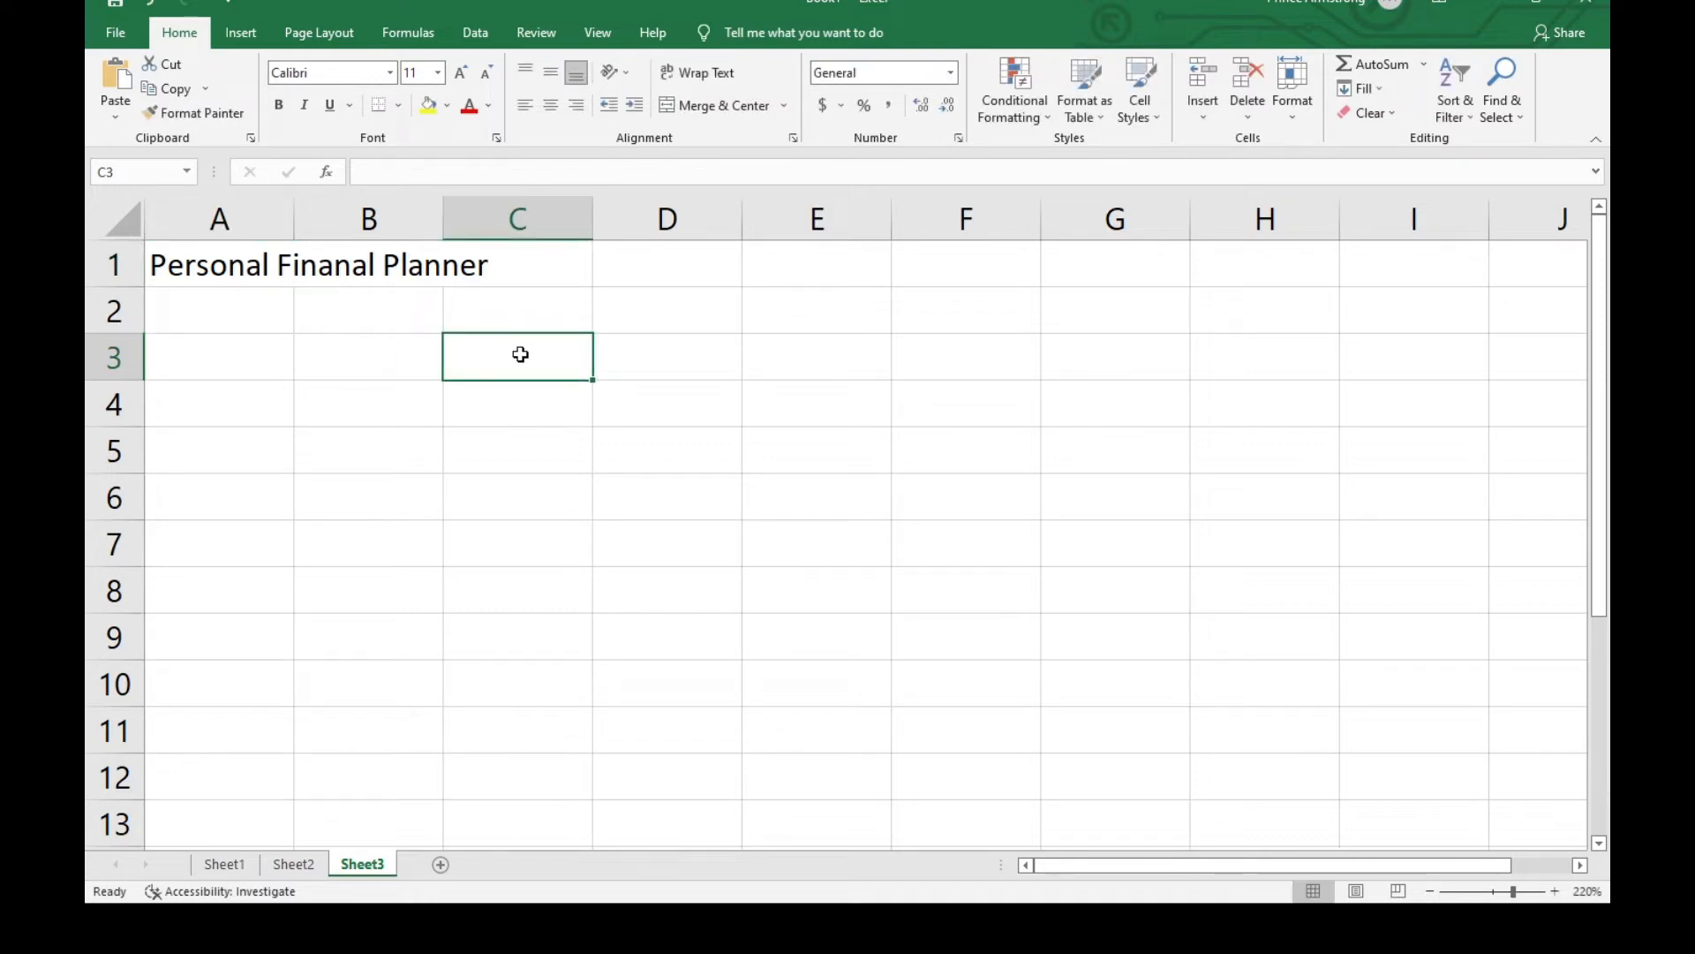
pyautogui.write('Bu')
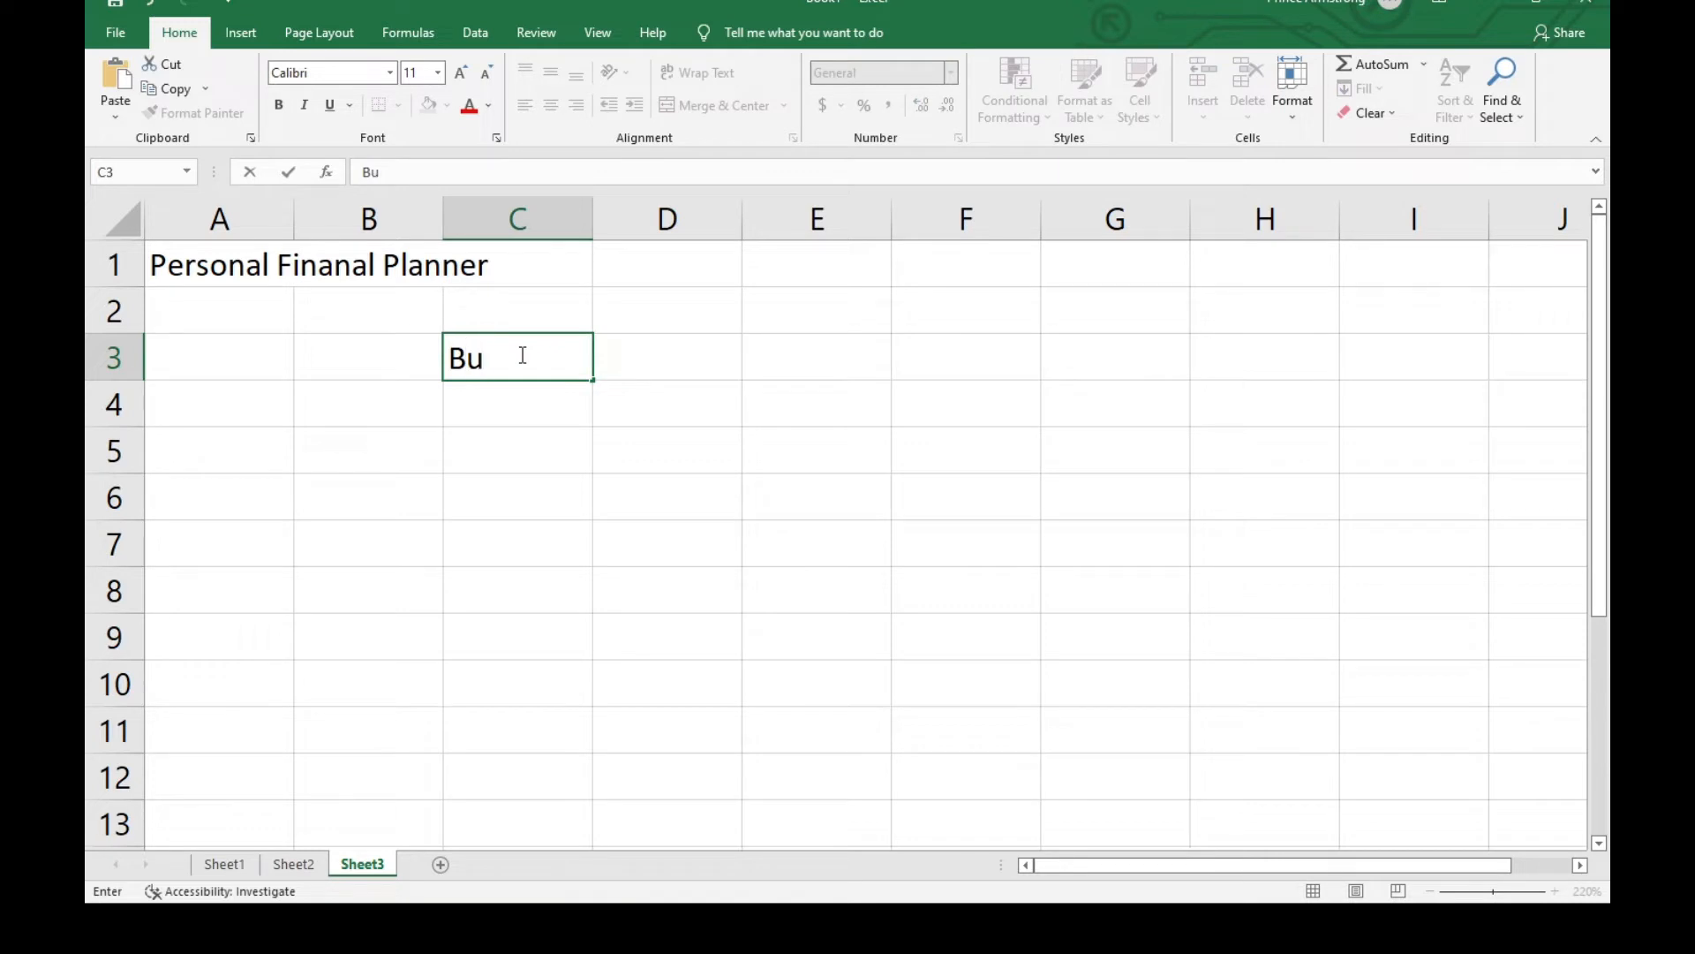
pyautogui.write('dget')
pyautogui.click(689, 350)
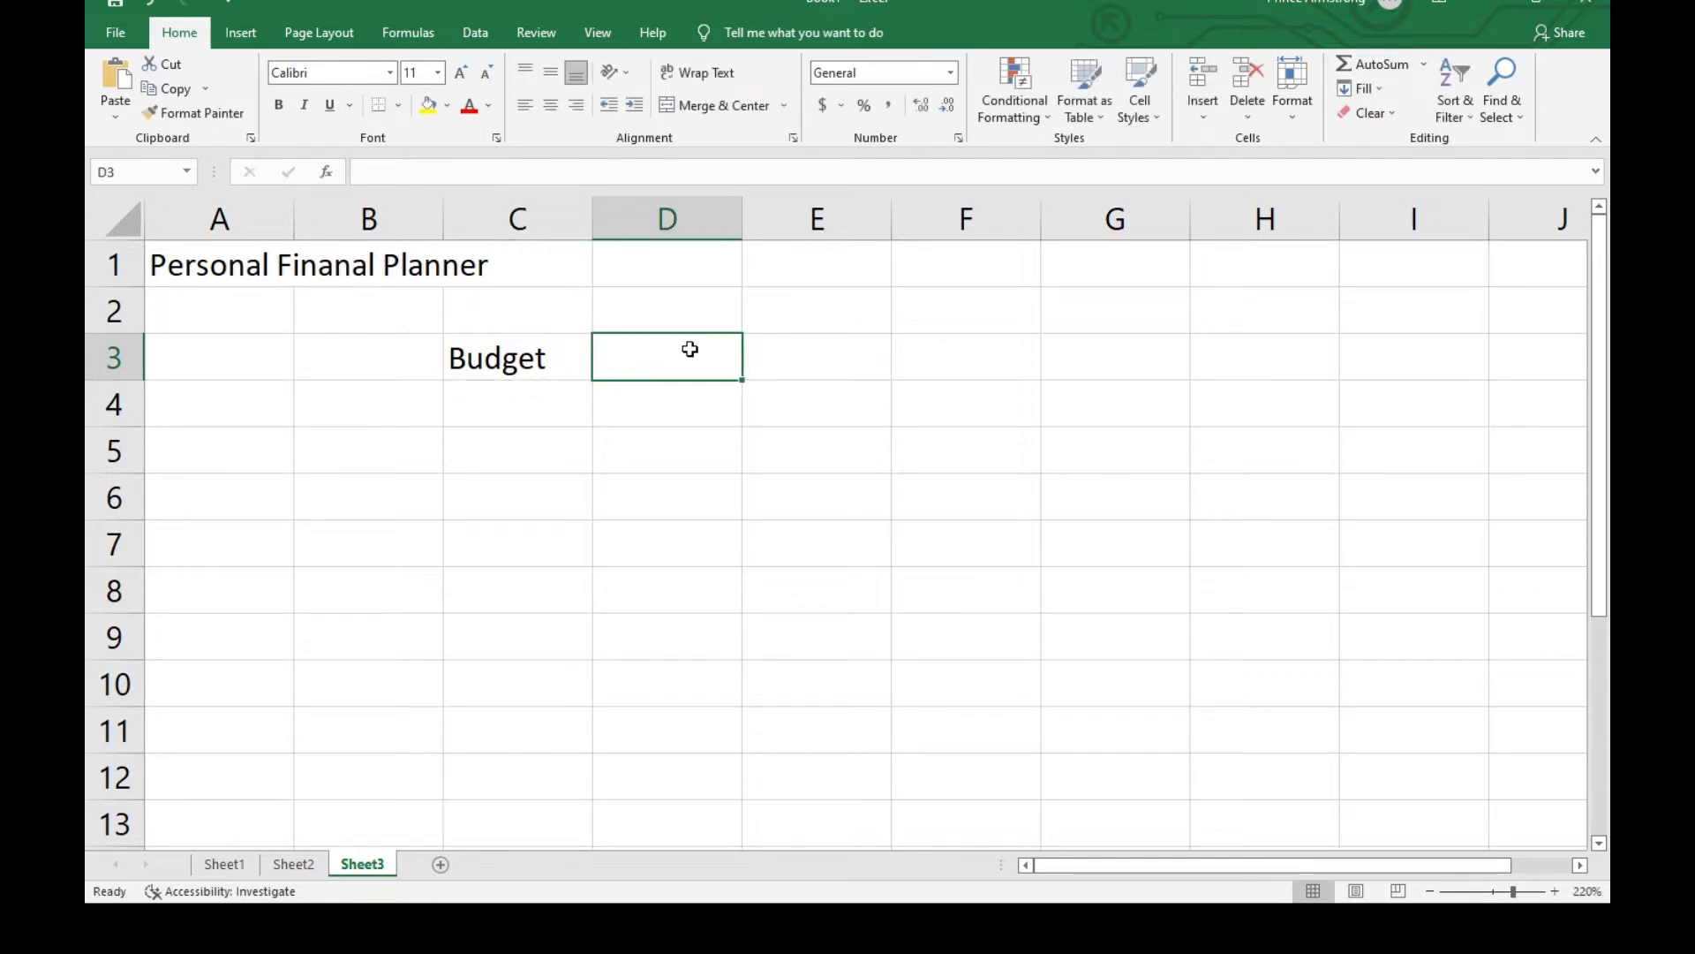
pyautogui.write('A')
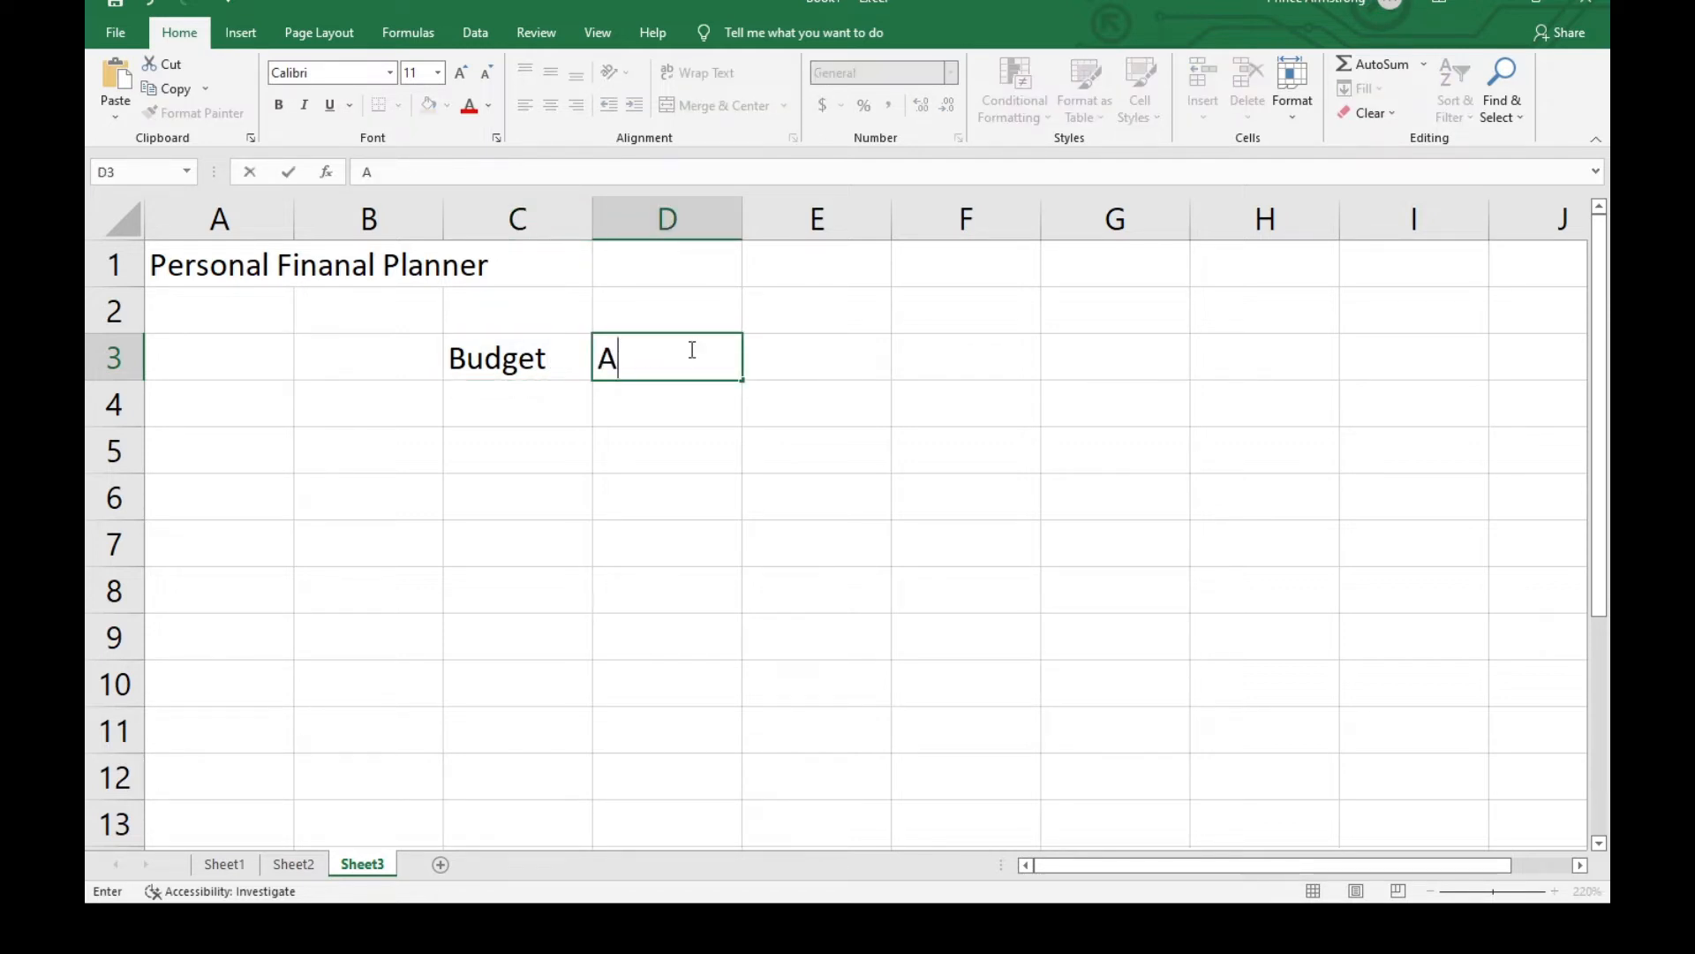
pyautogui.write('ctual')
pyautogui.click(839, 343)
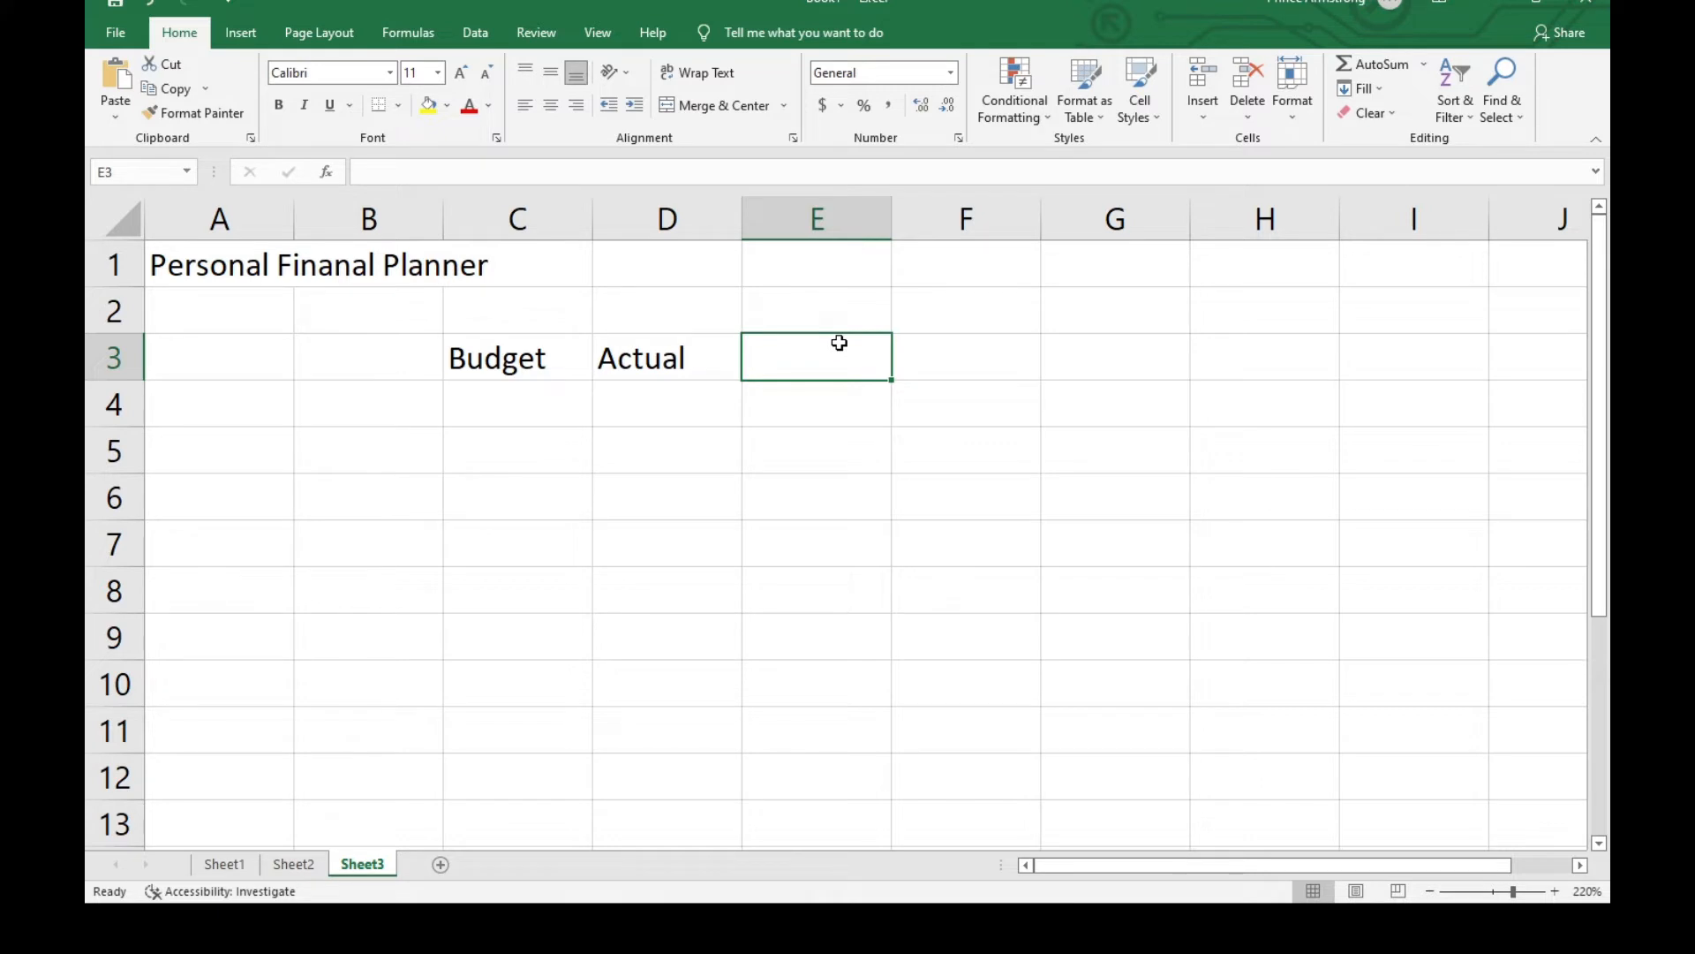
pyautogui.write('Vi')
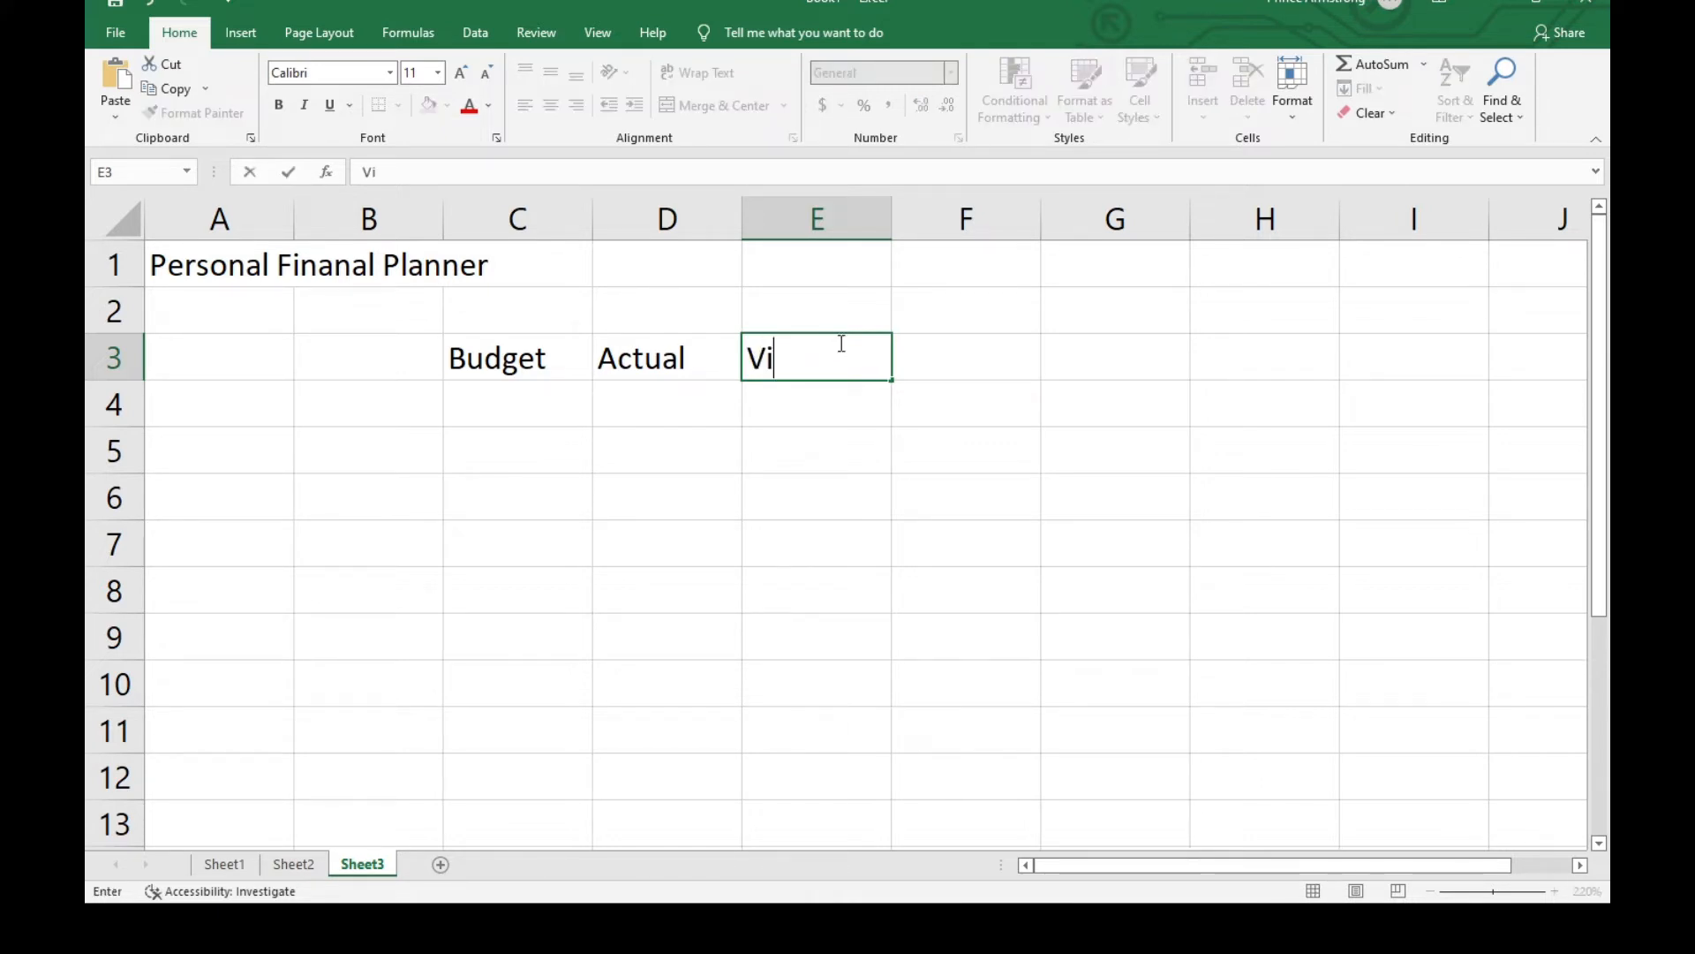
pyautogui.write('sa')
pyautogui.press('BackSpace')
pyautogui.press('BackSpace')
pyautogui.press('BackSpace')
pyautogui.press('BackSpace')
# Enter the row labels "Visa" in cell A6 and "Chevron" in cell A7
pyautogui.click(202, 495)
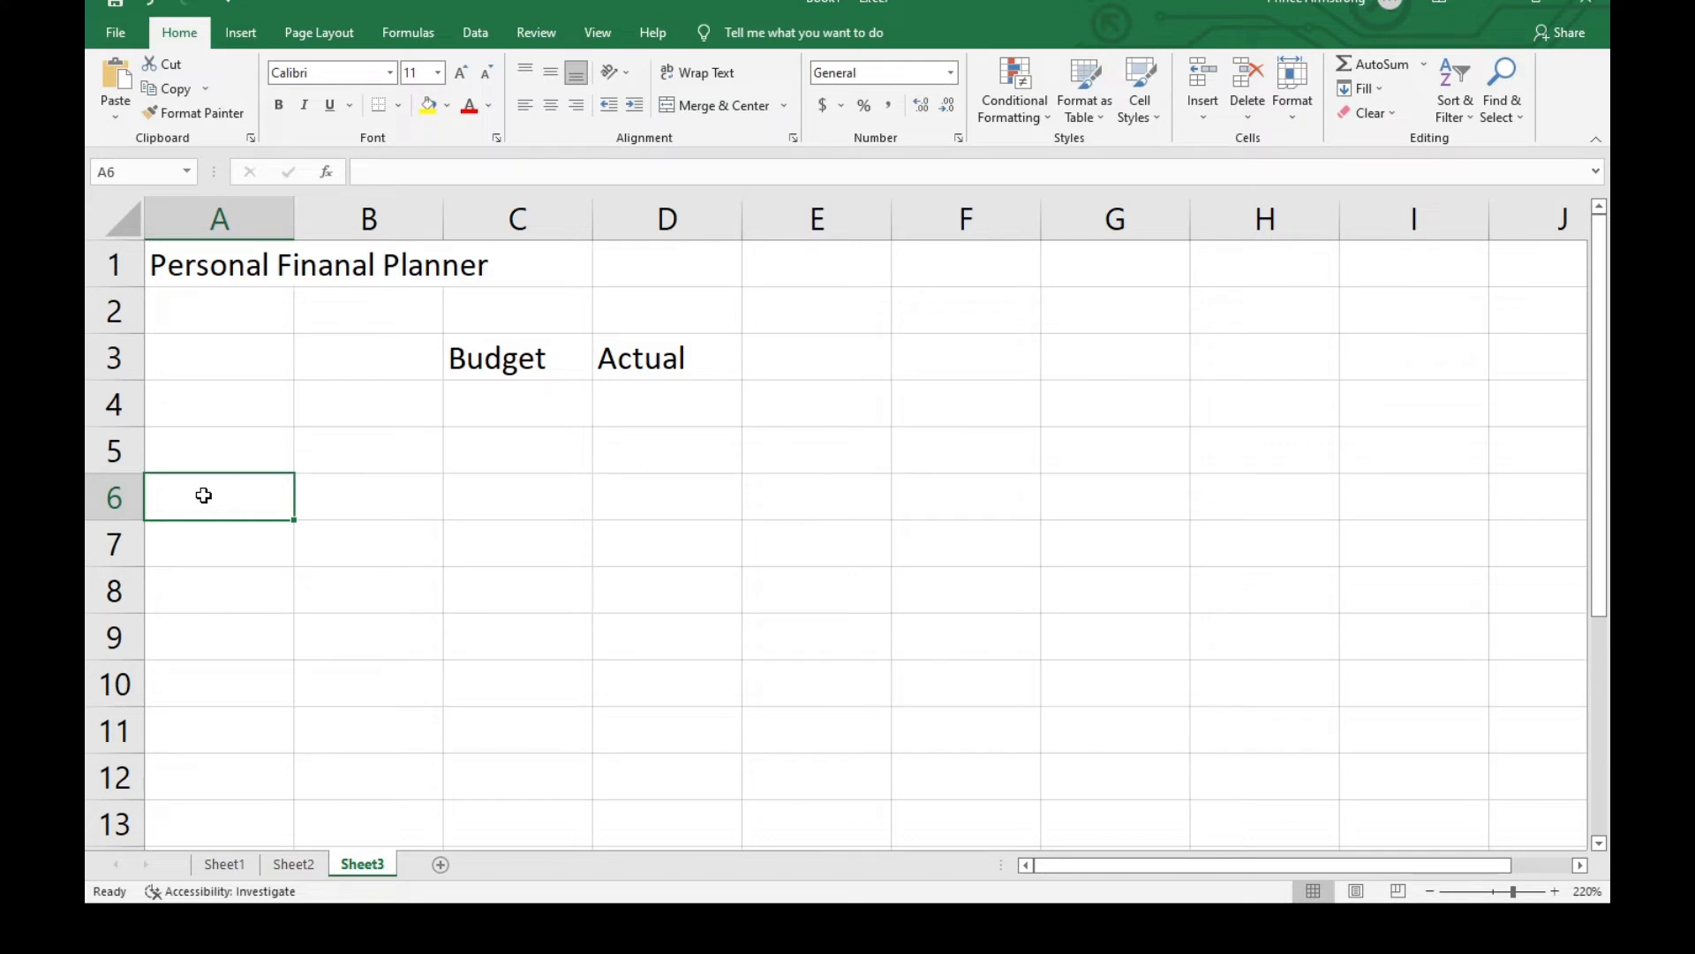
pyautogui.write('v')
pyautogui.press('BackSpace')
pyautogui.write('Vi')
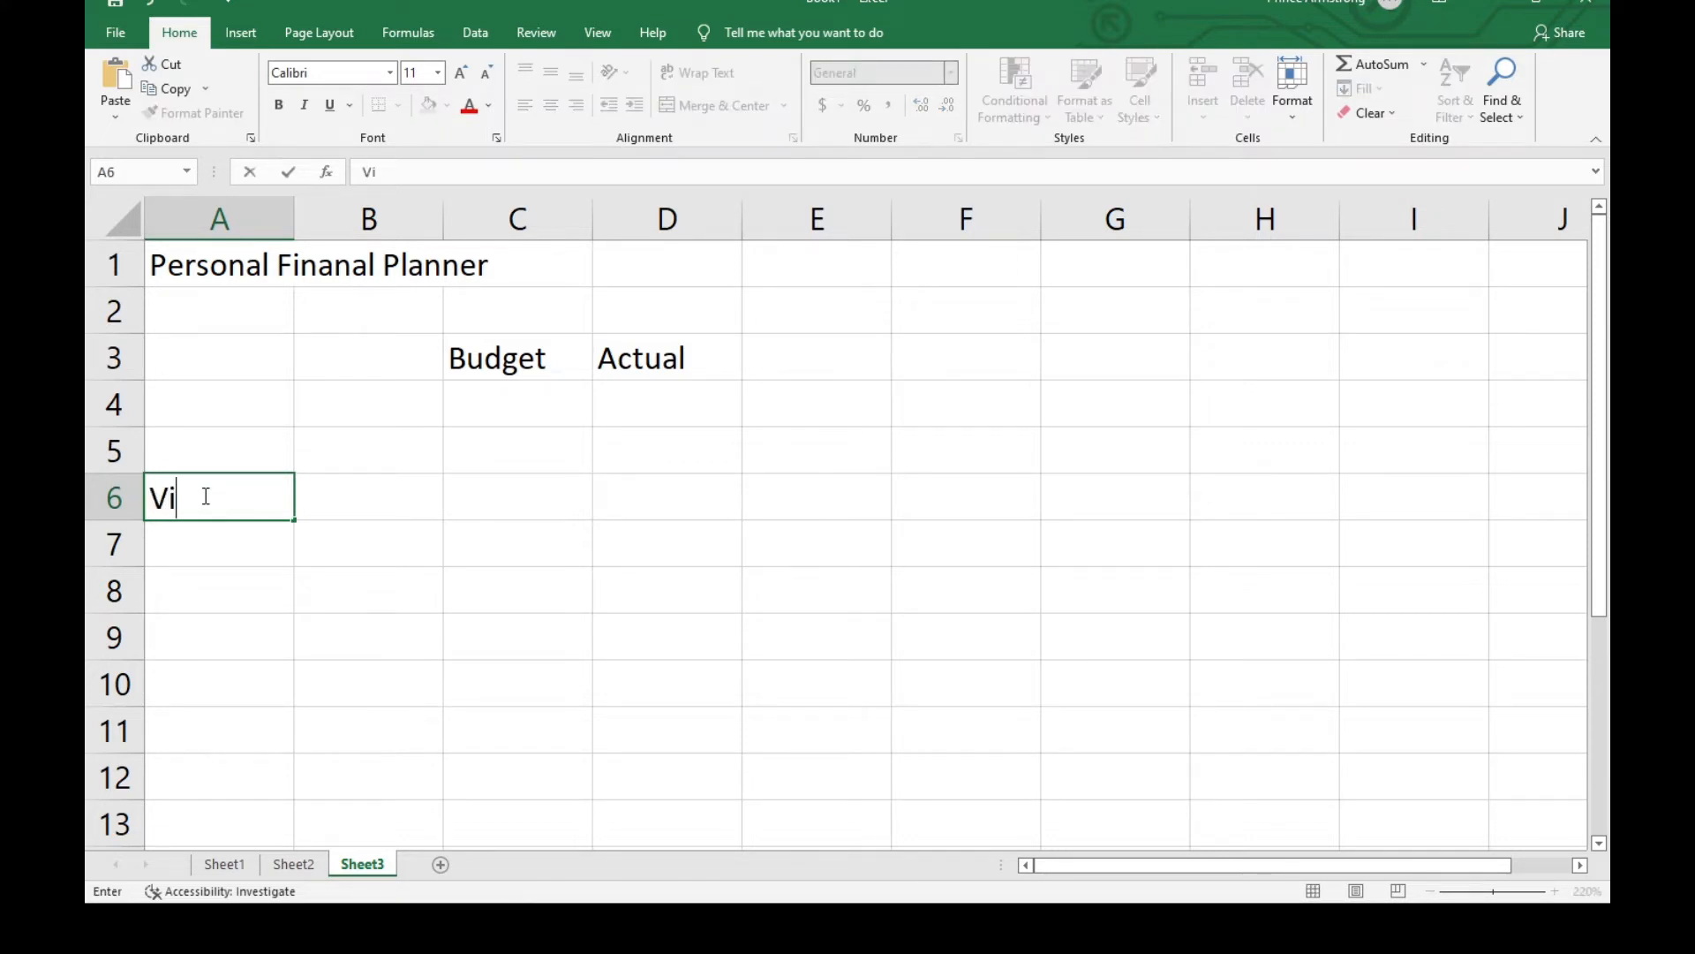
pyautogui.write('sa')
pyautogui.press('Return')
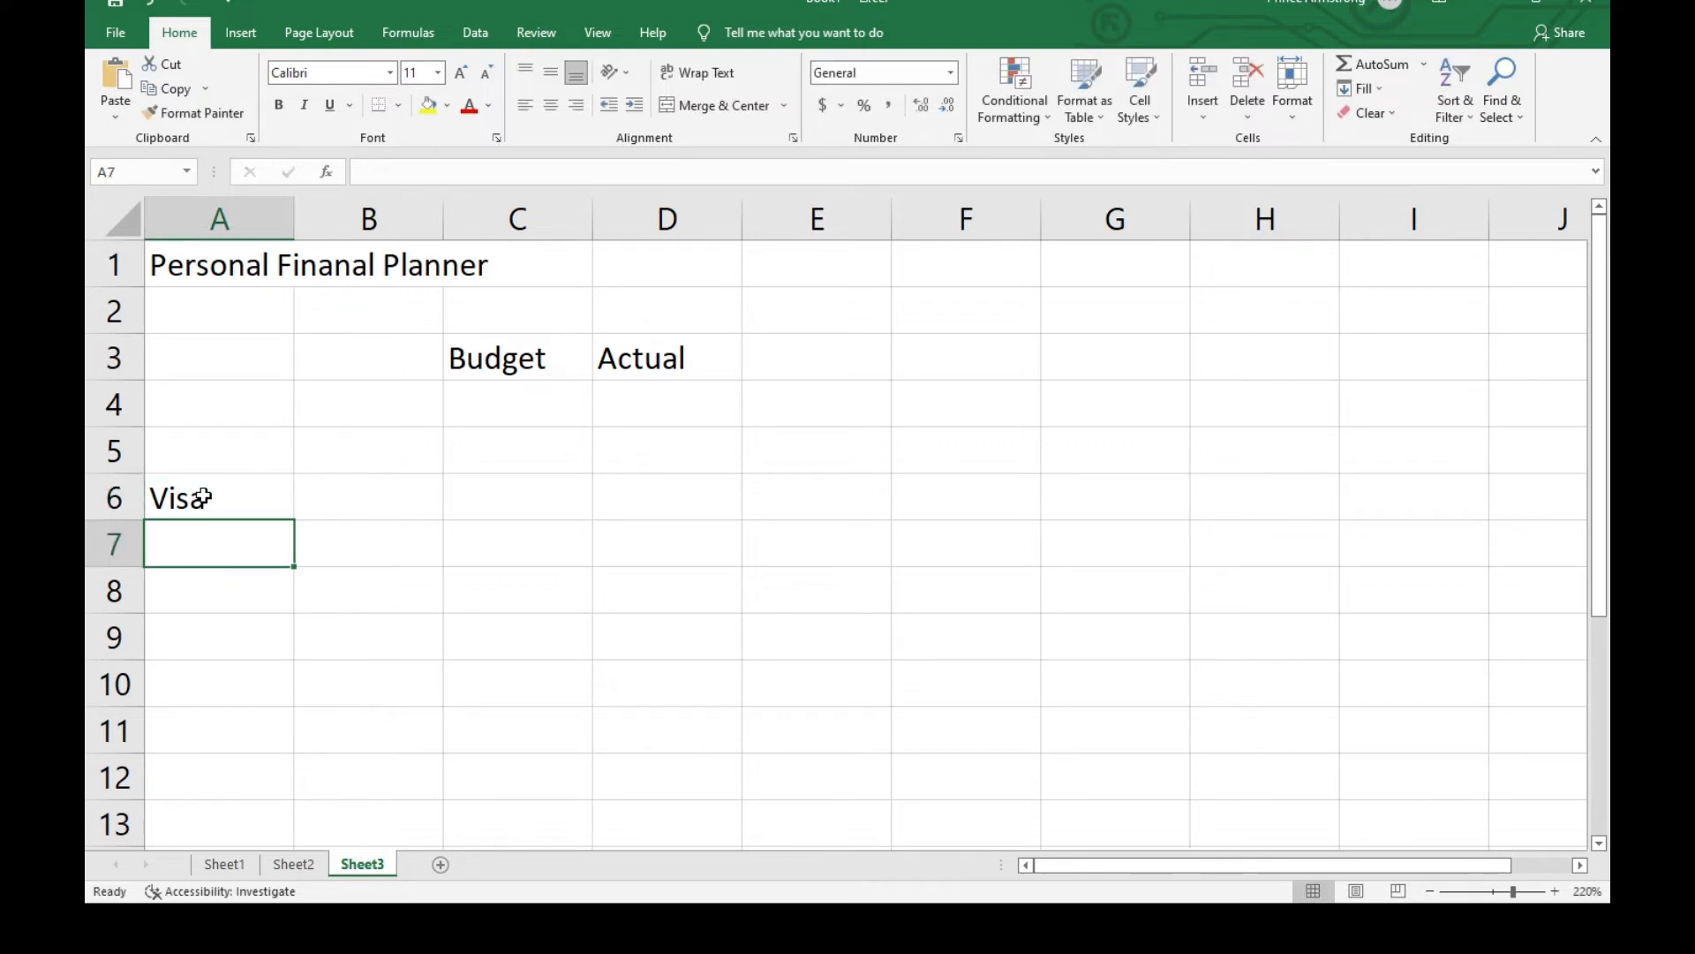
pyautogui.write('C')
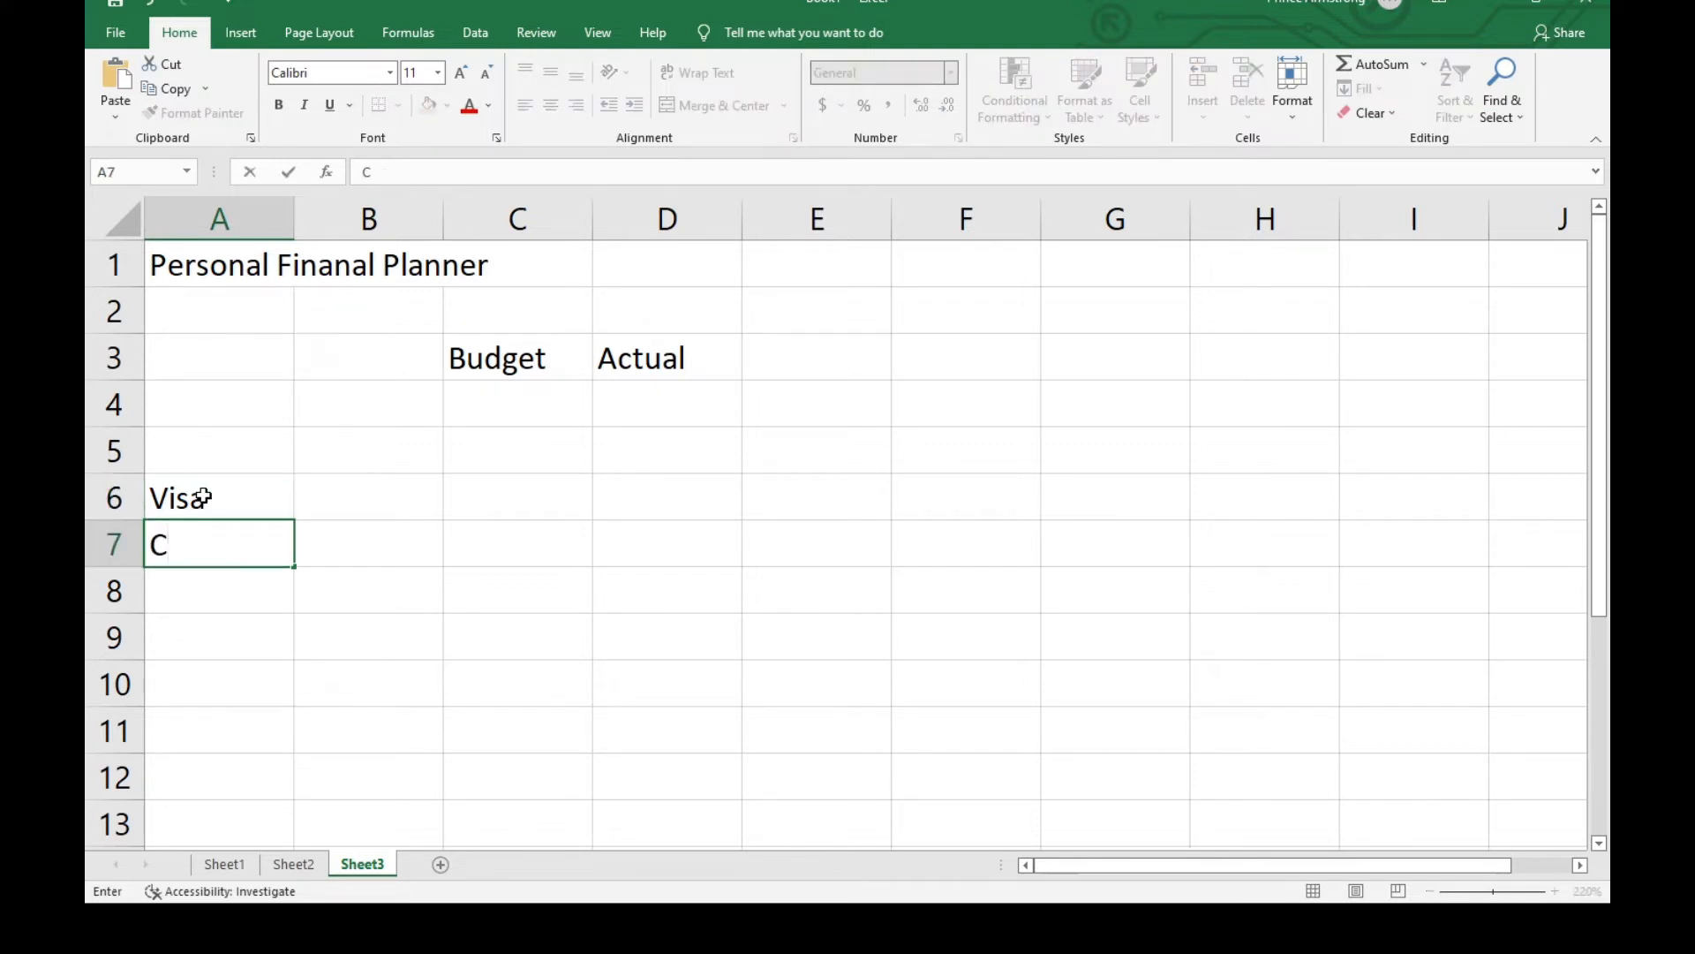
pyautogui.write('hevron')
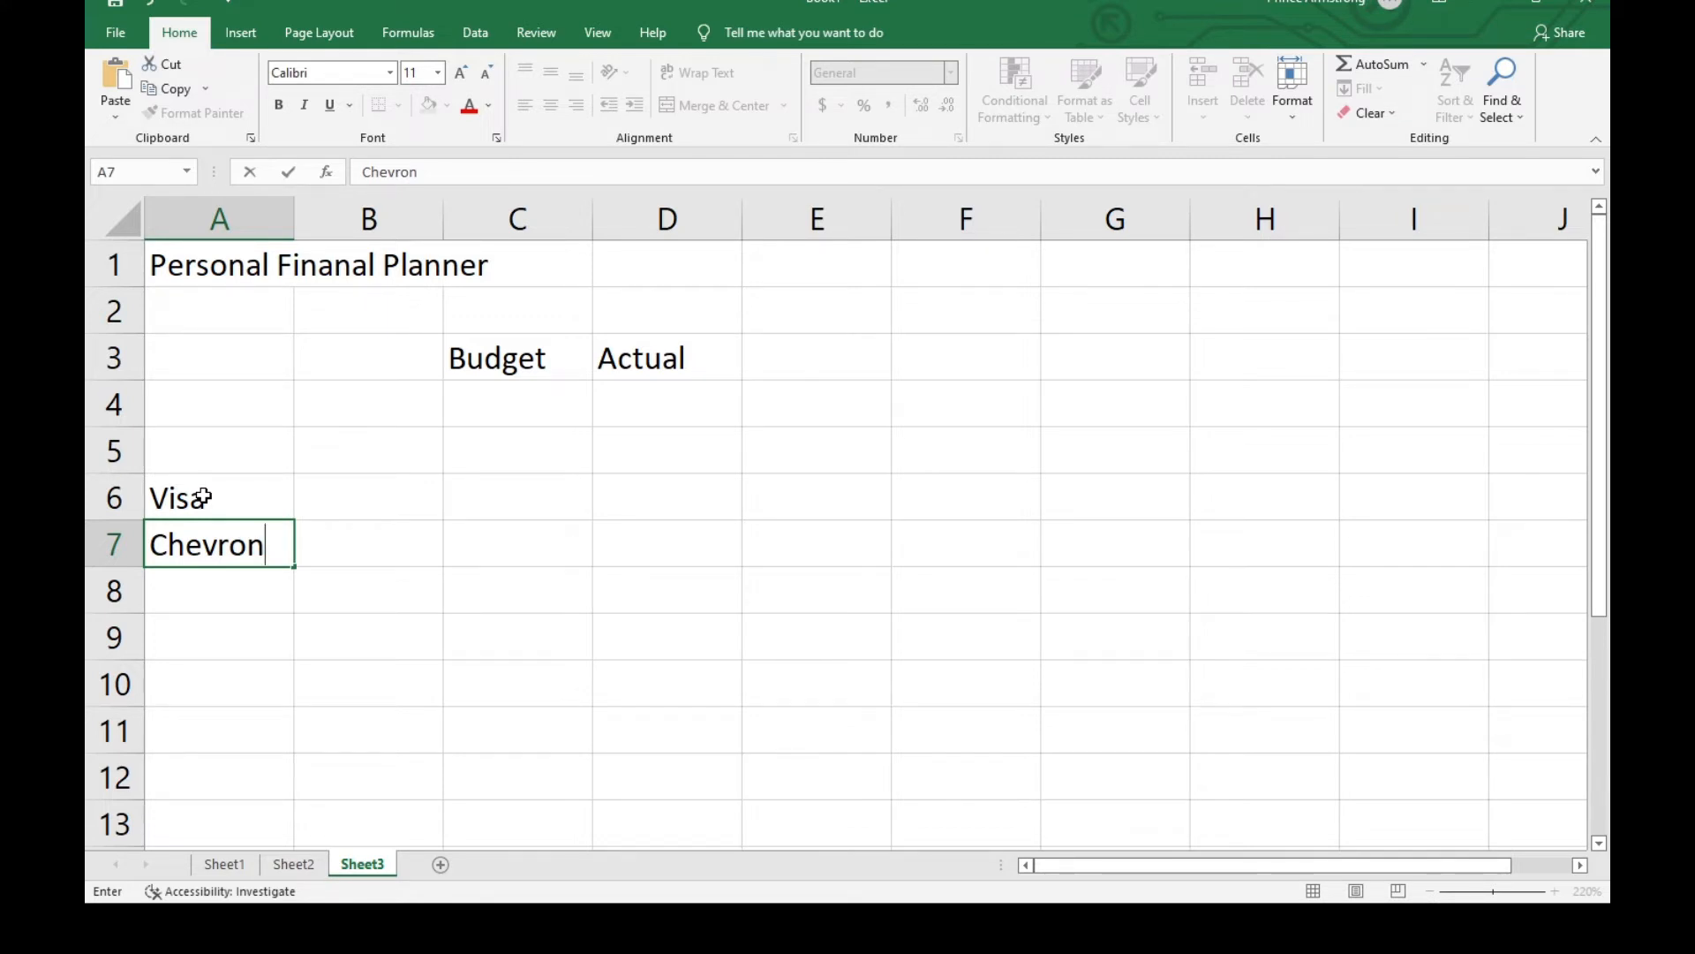
pyautogui.press('Return')
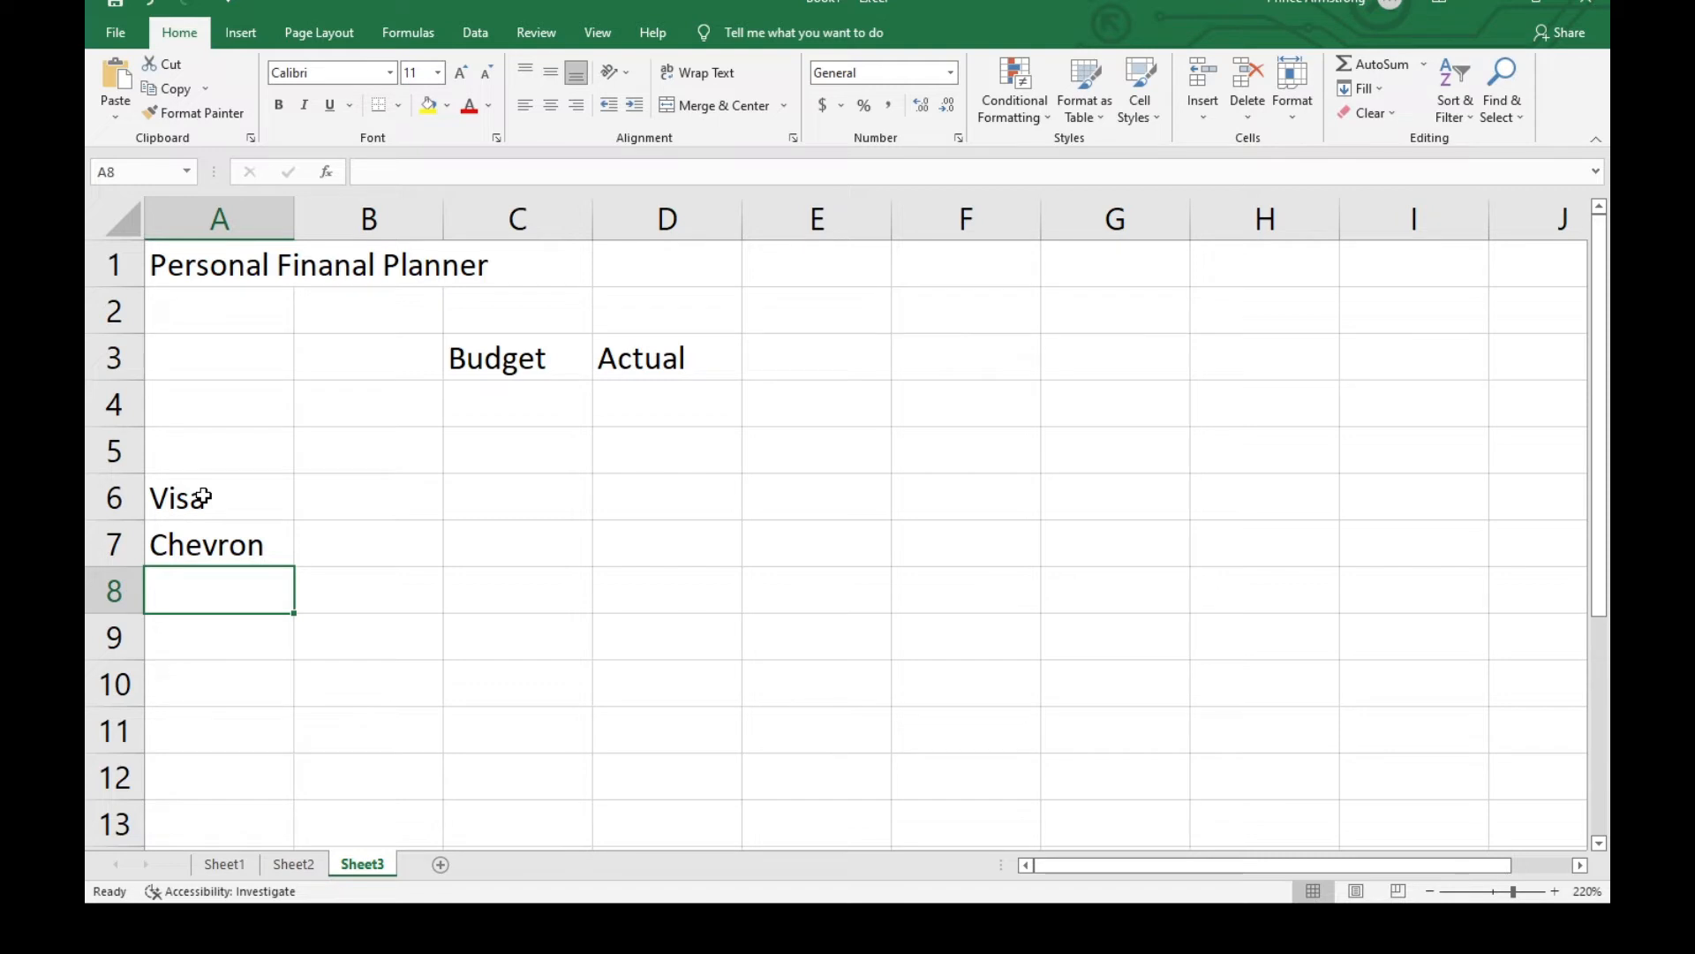
# Enter the row labels "Amex" in cell A8 and "M/c" in cell A9
pyautogui.write('A')
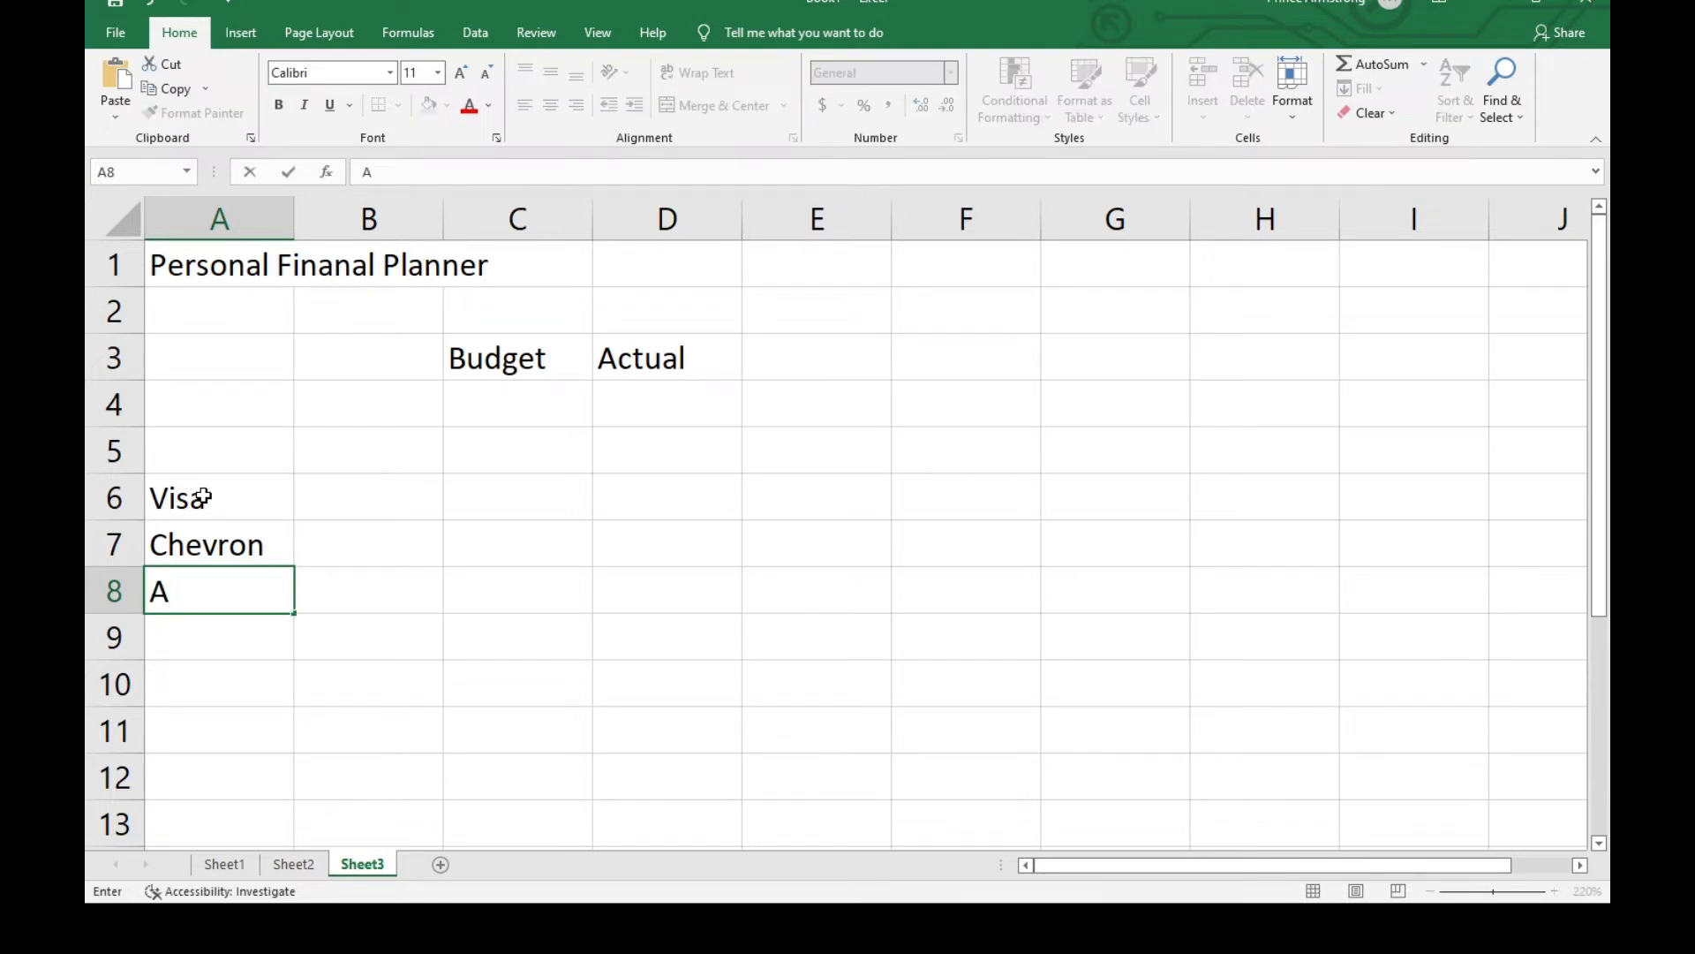
pyautogui.write('mex')
pyautogui.press('Return')
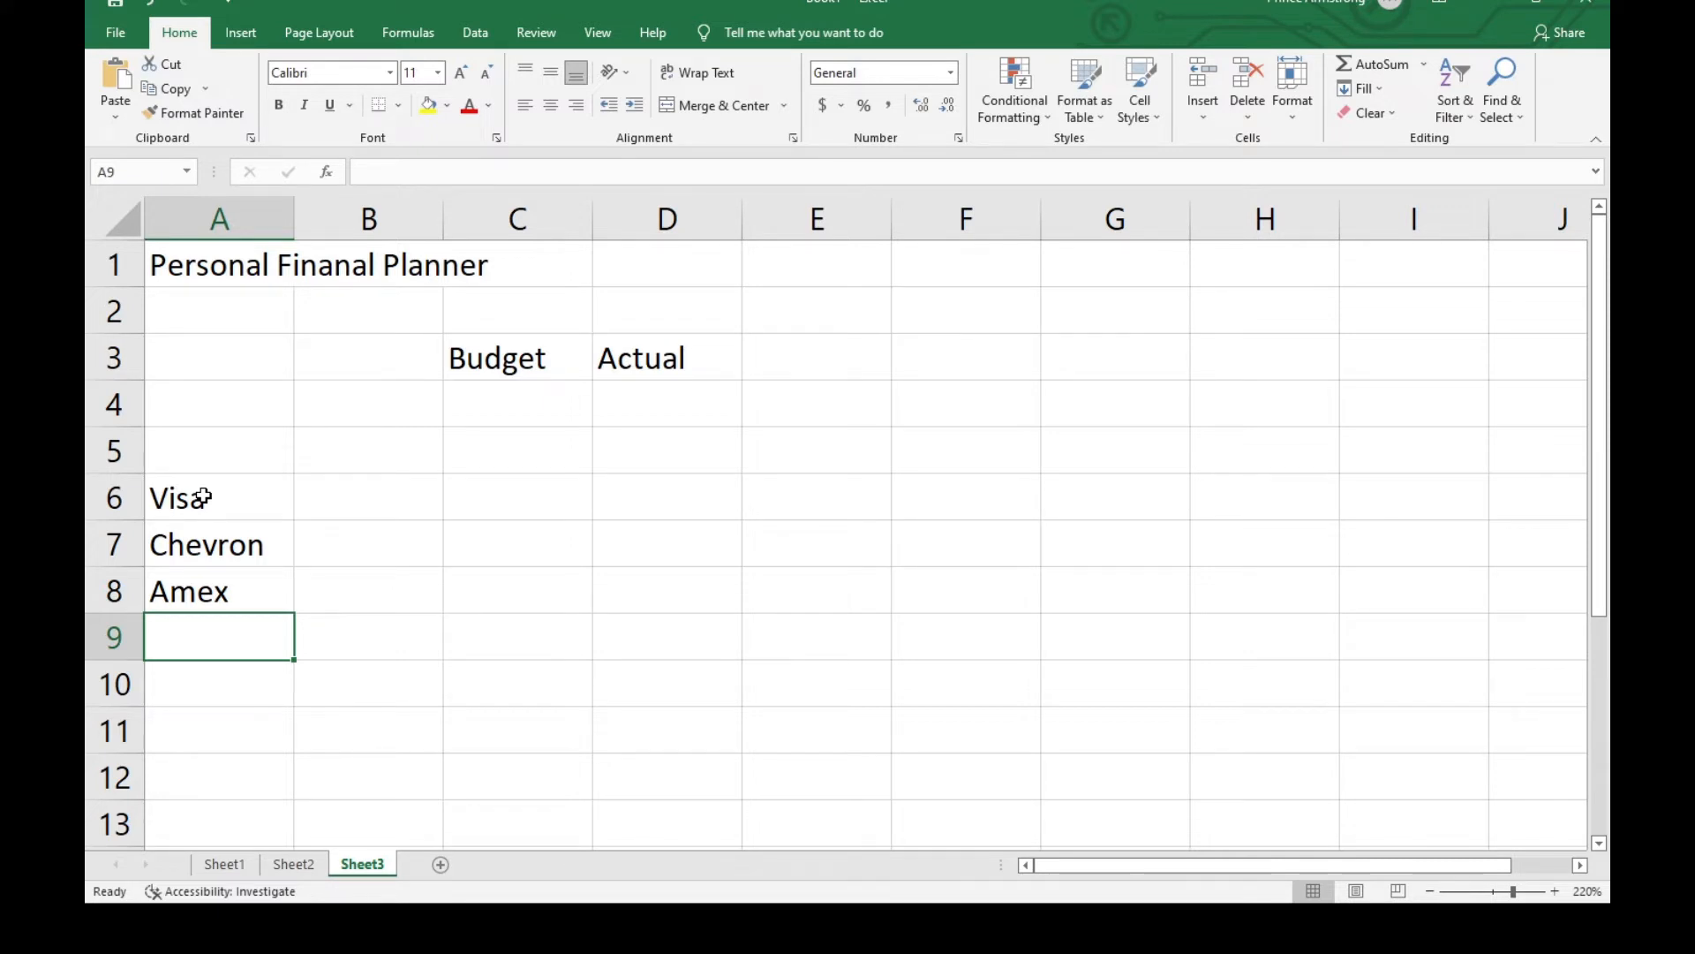
pyautogui.write('M/')
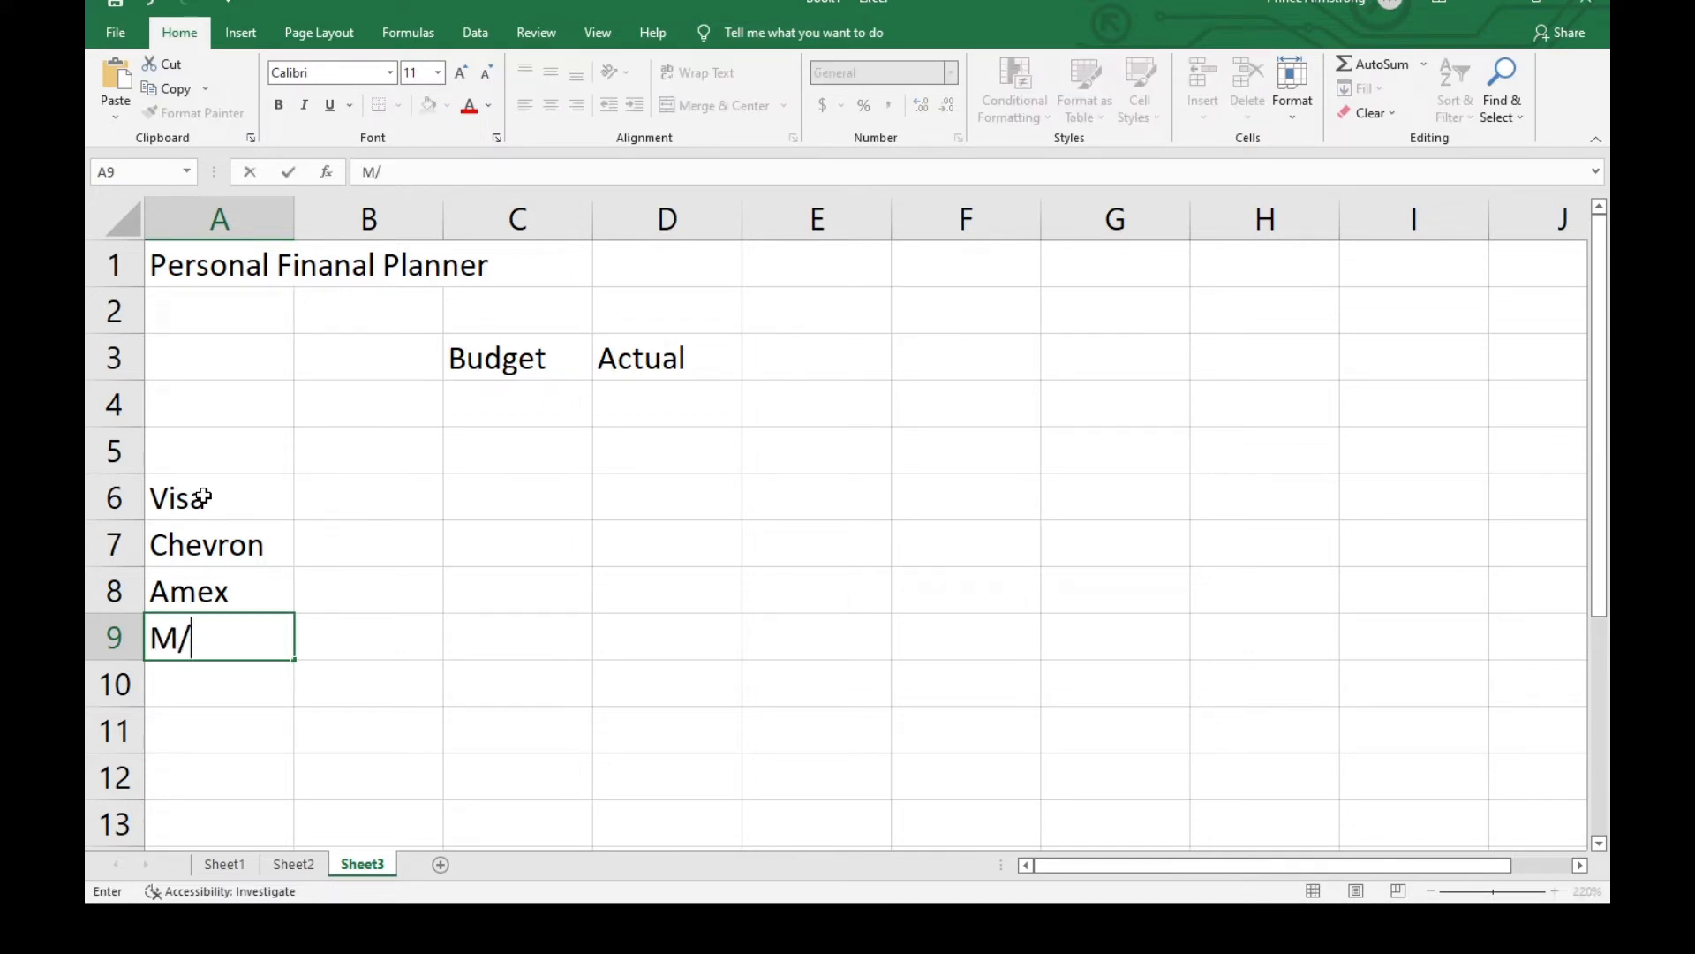
pyautogui.write('c')
pyautogui.press('Tab')
# Fill the Budget column in C6:C9 with 1200 for Visa, 500 for Chevron, 200 for Amex and 75 for M/c
pyautogui.press('Tab')
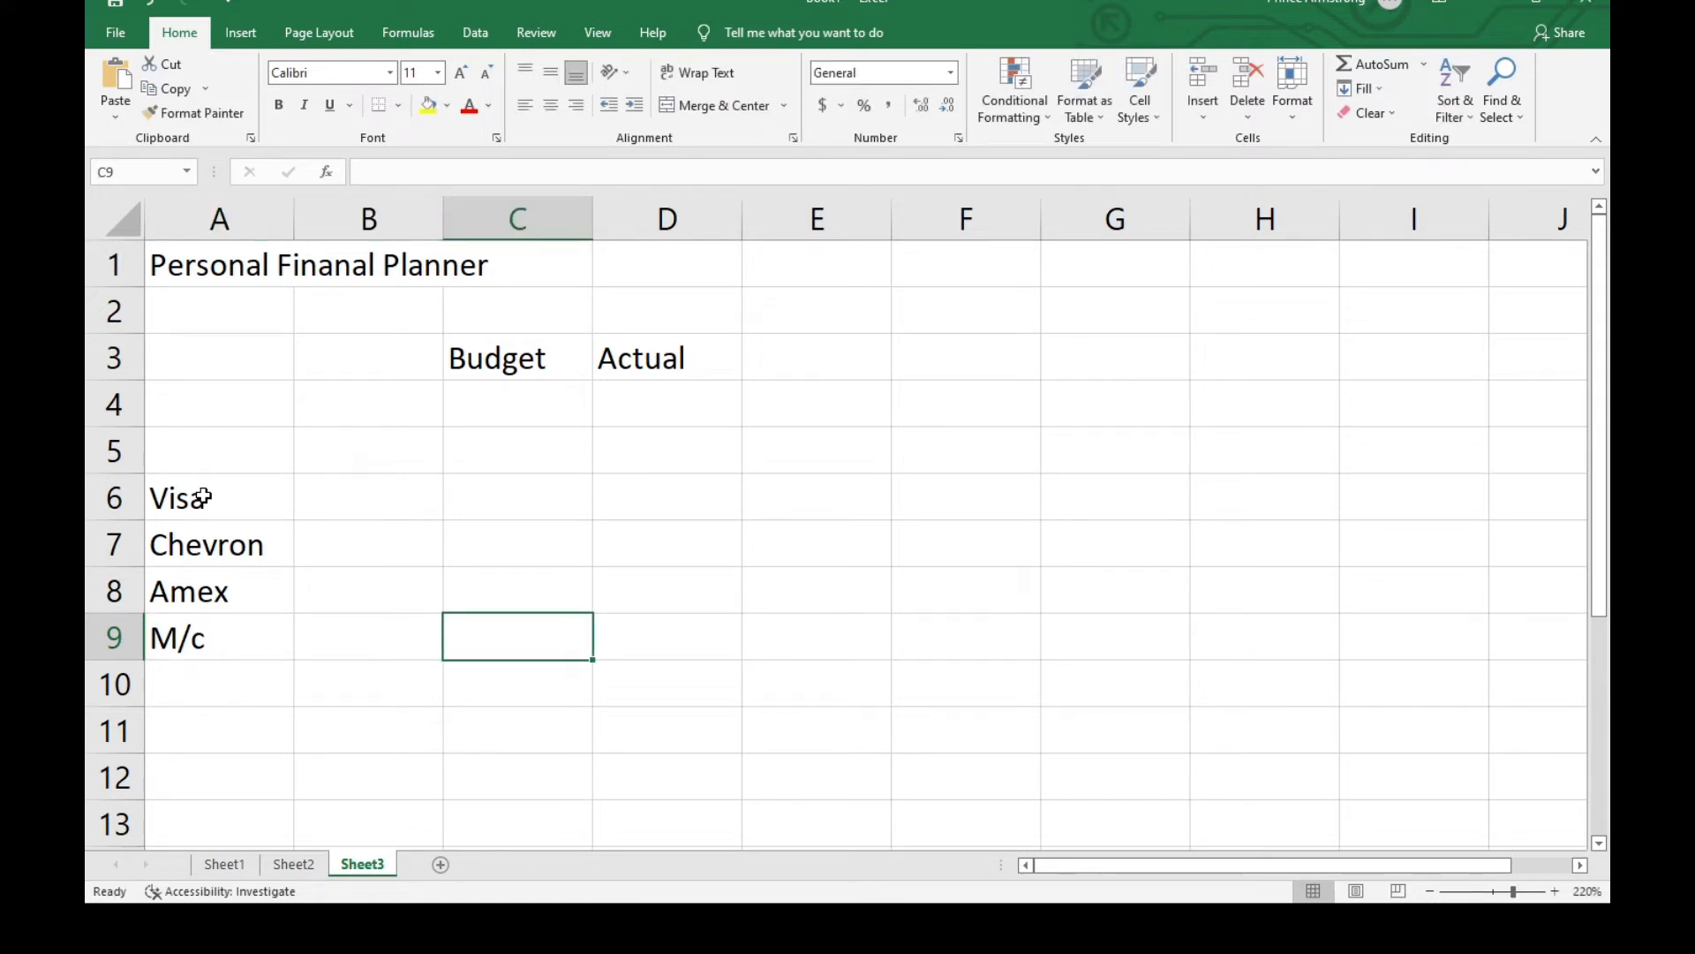
pyautogui.press('Up')
pyautogui.press('Up')
pyautogui.press('Up')
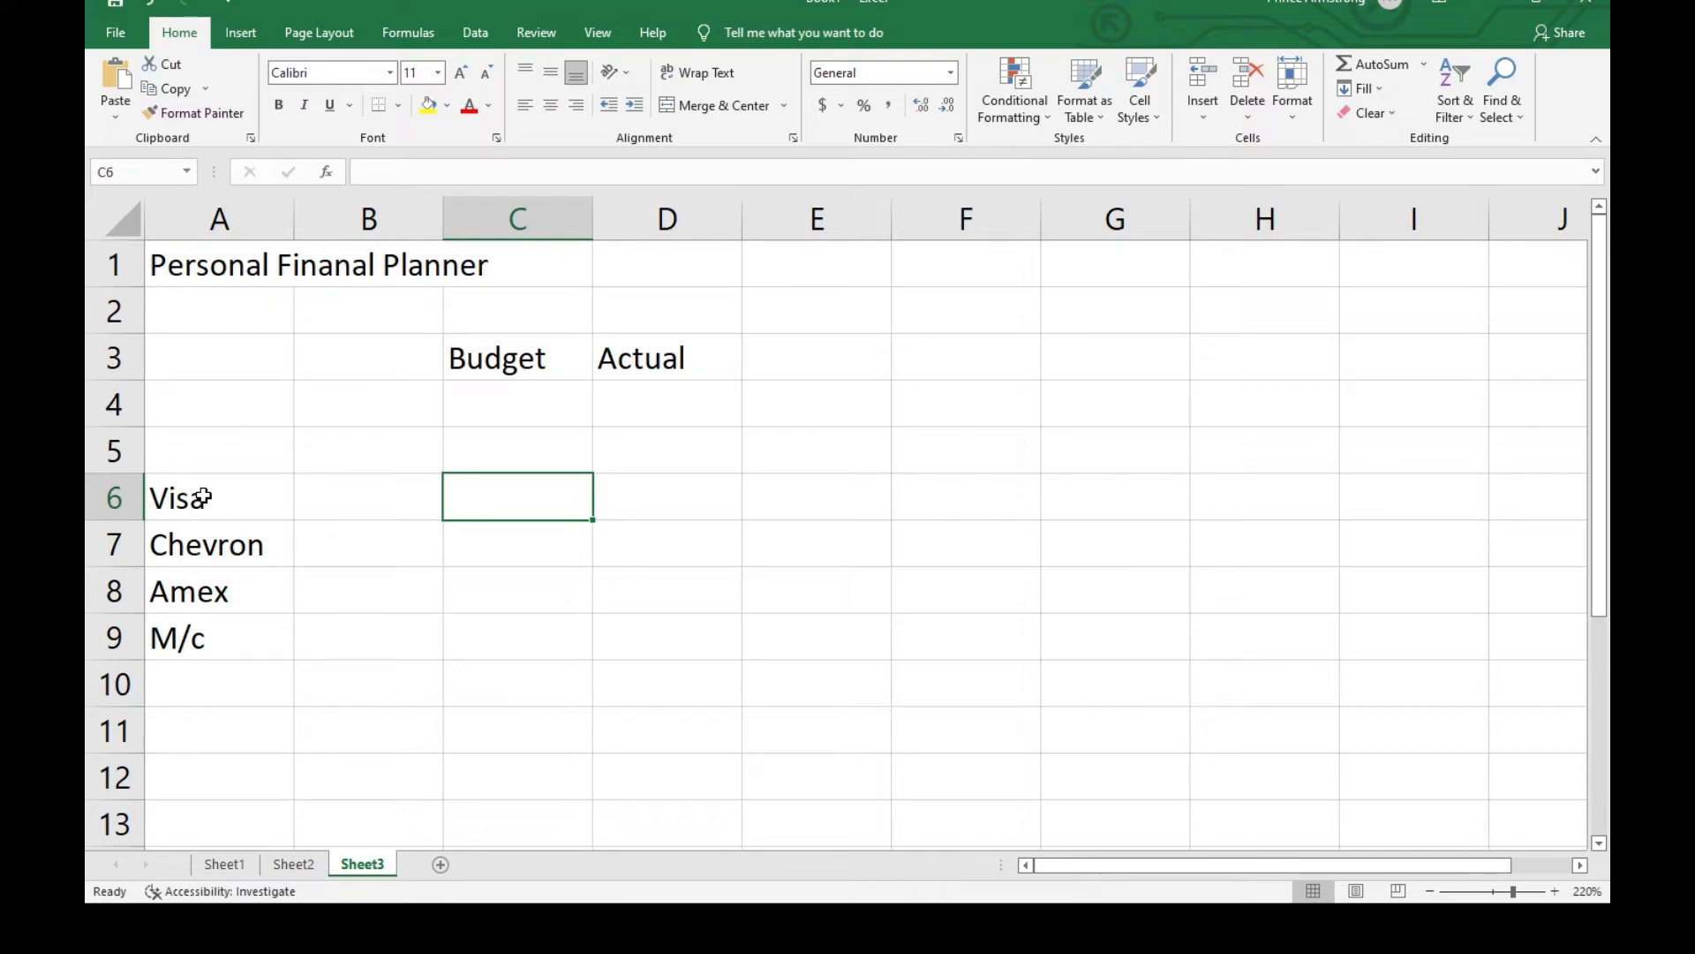
pyautogui.write('1200')
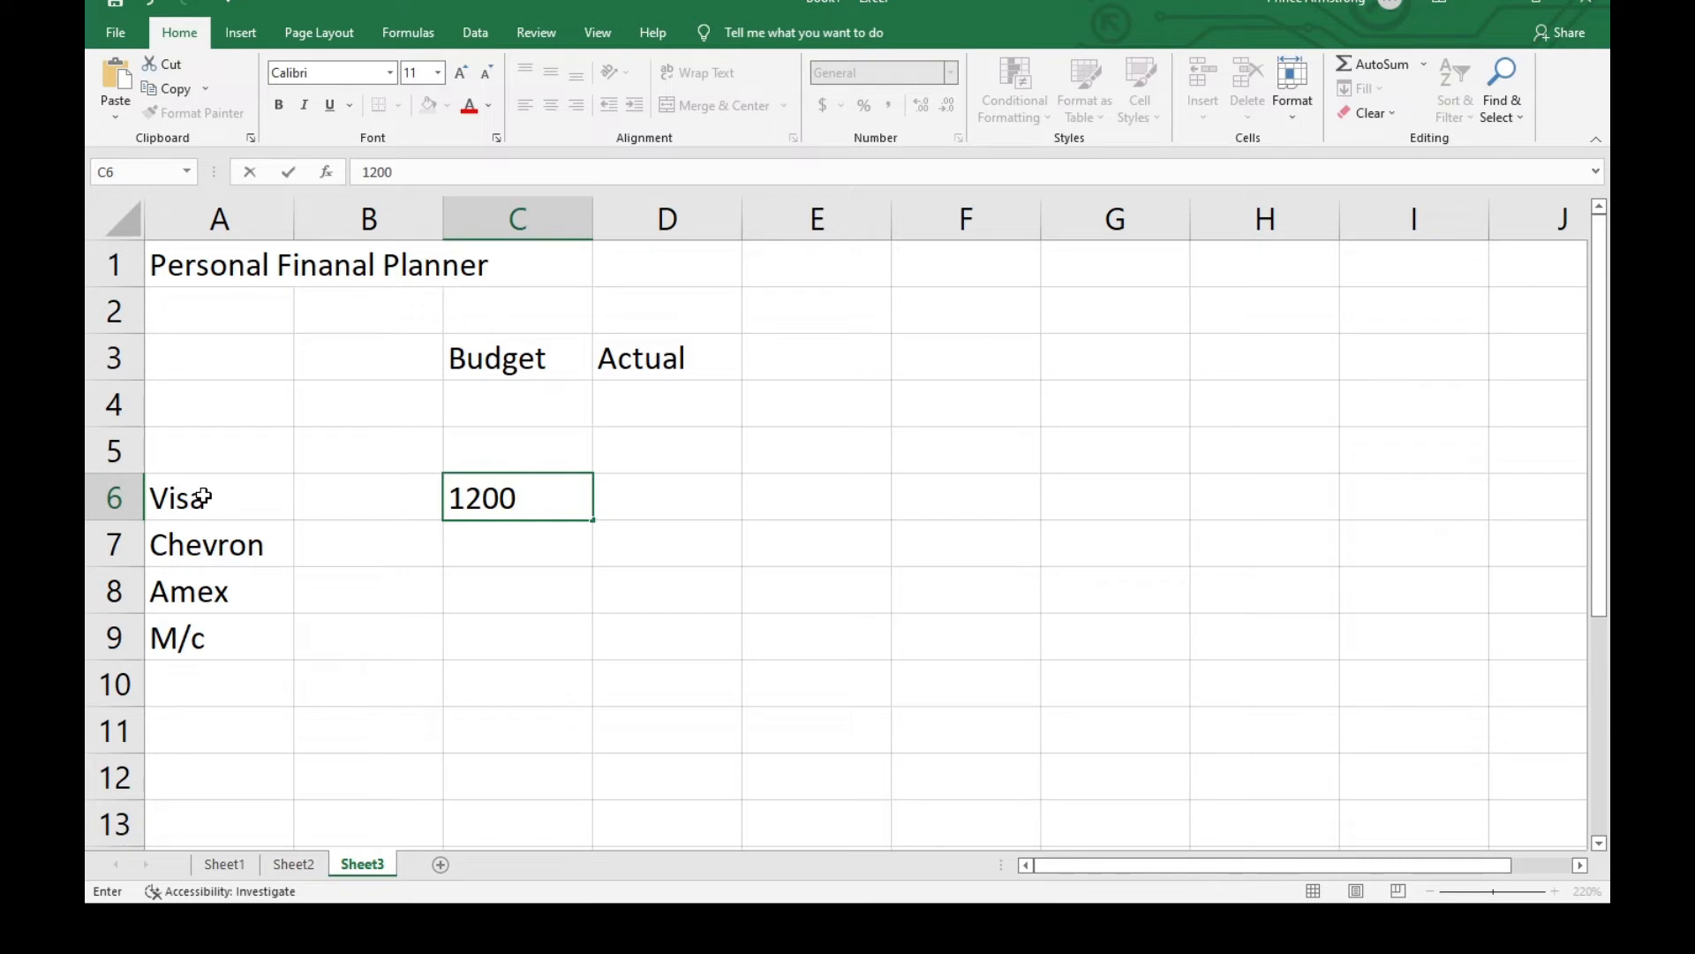
pyautogui.press('Return')
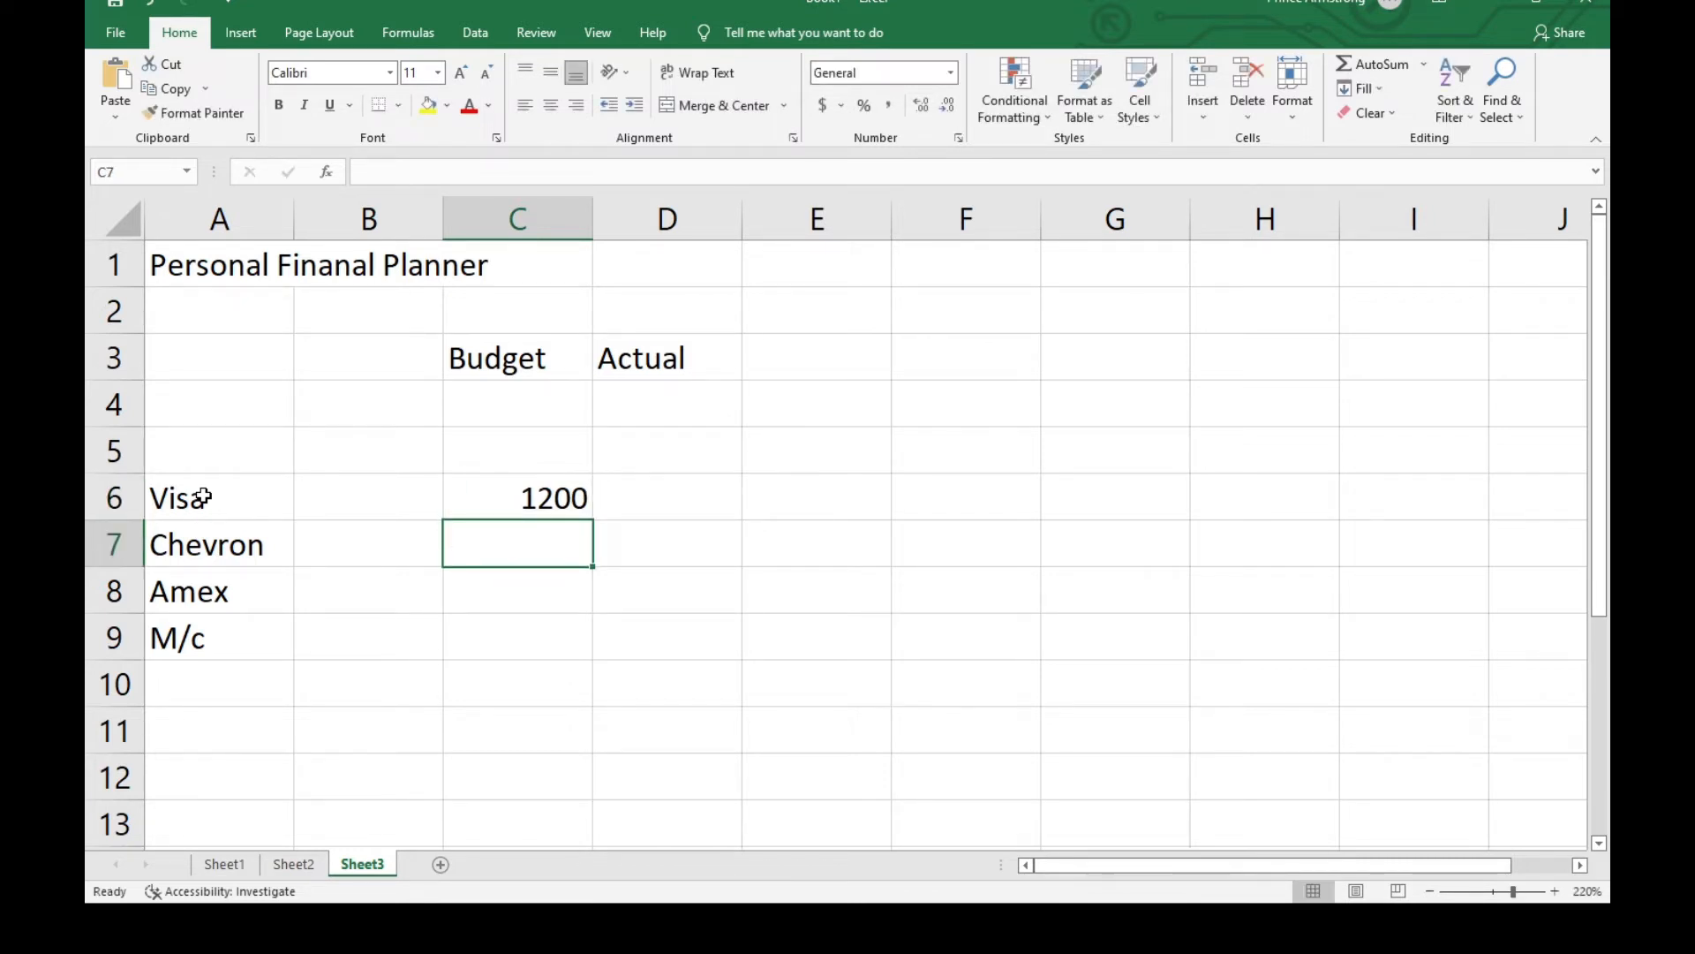
pyautogui.write('500')
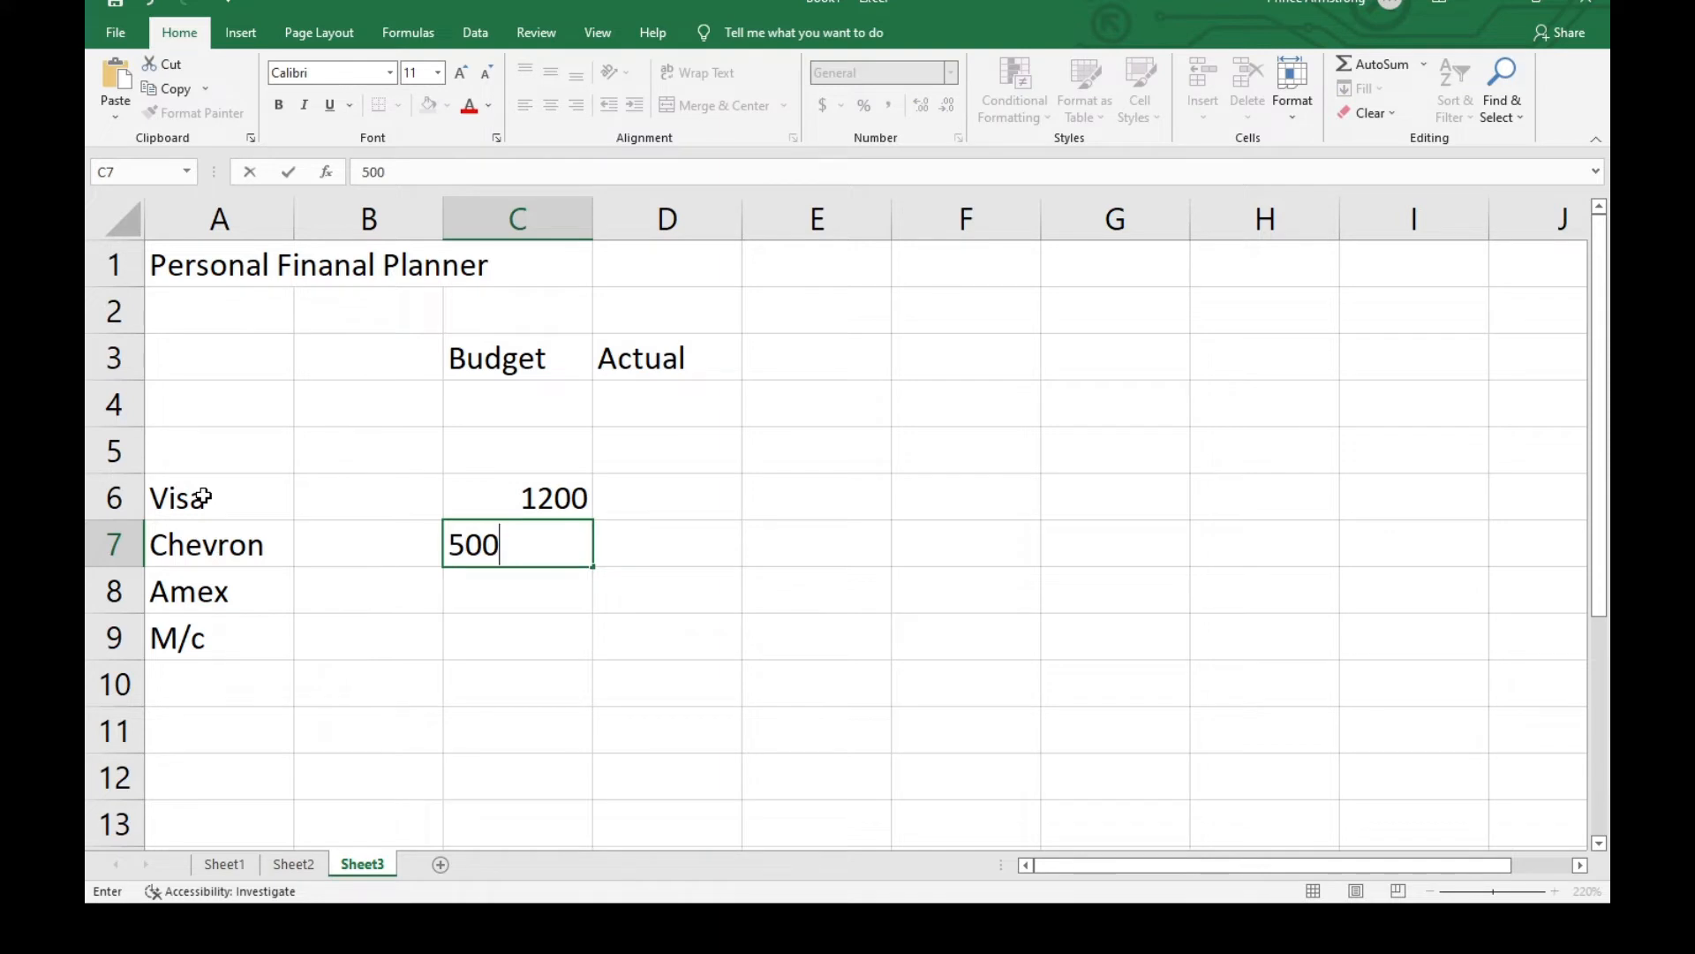
pyautogui.press('Return')
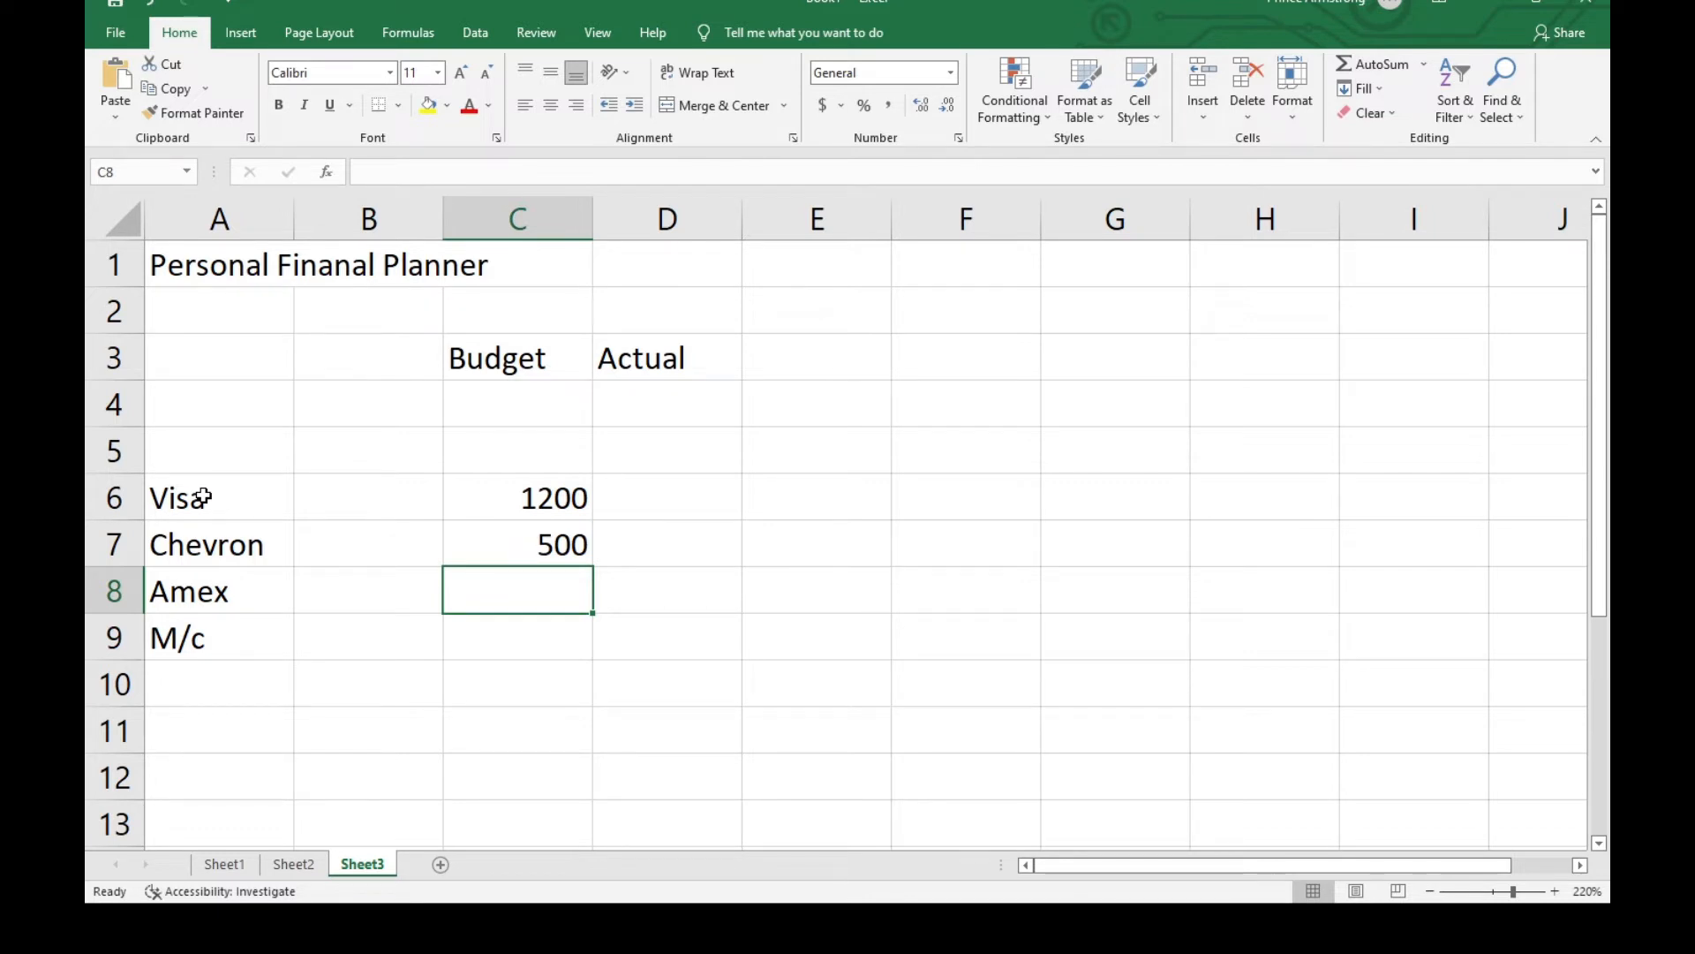
pyautogui.write('200')
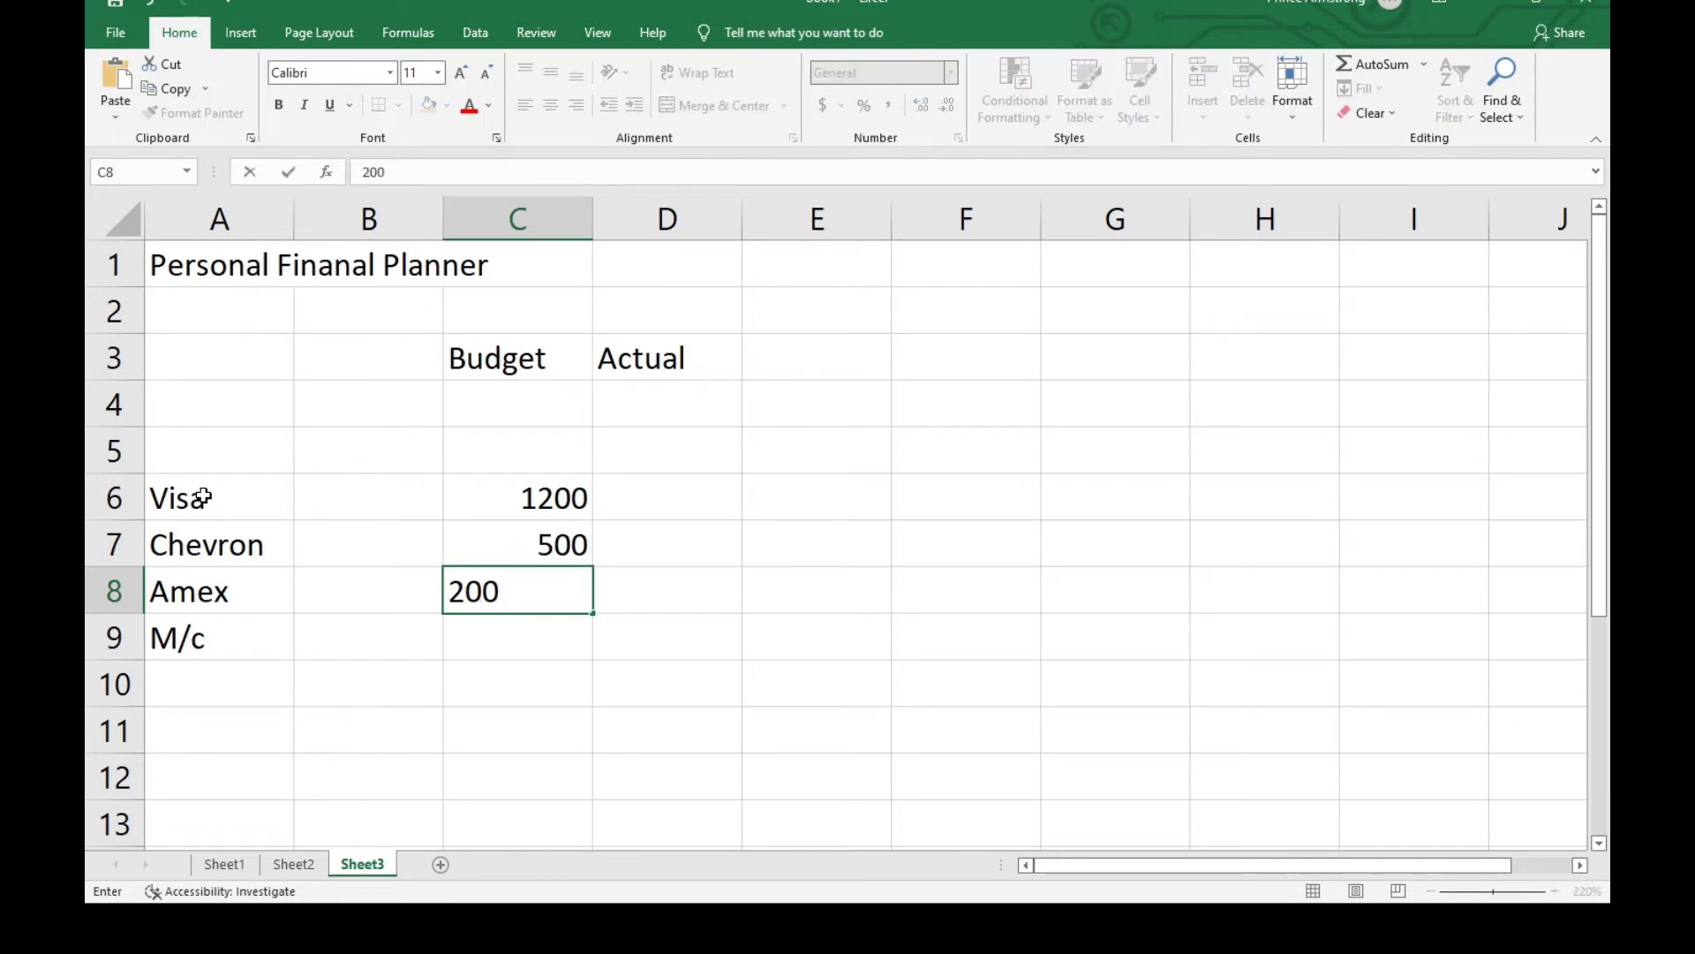
pyautogui.press('Return')
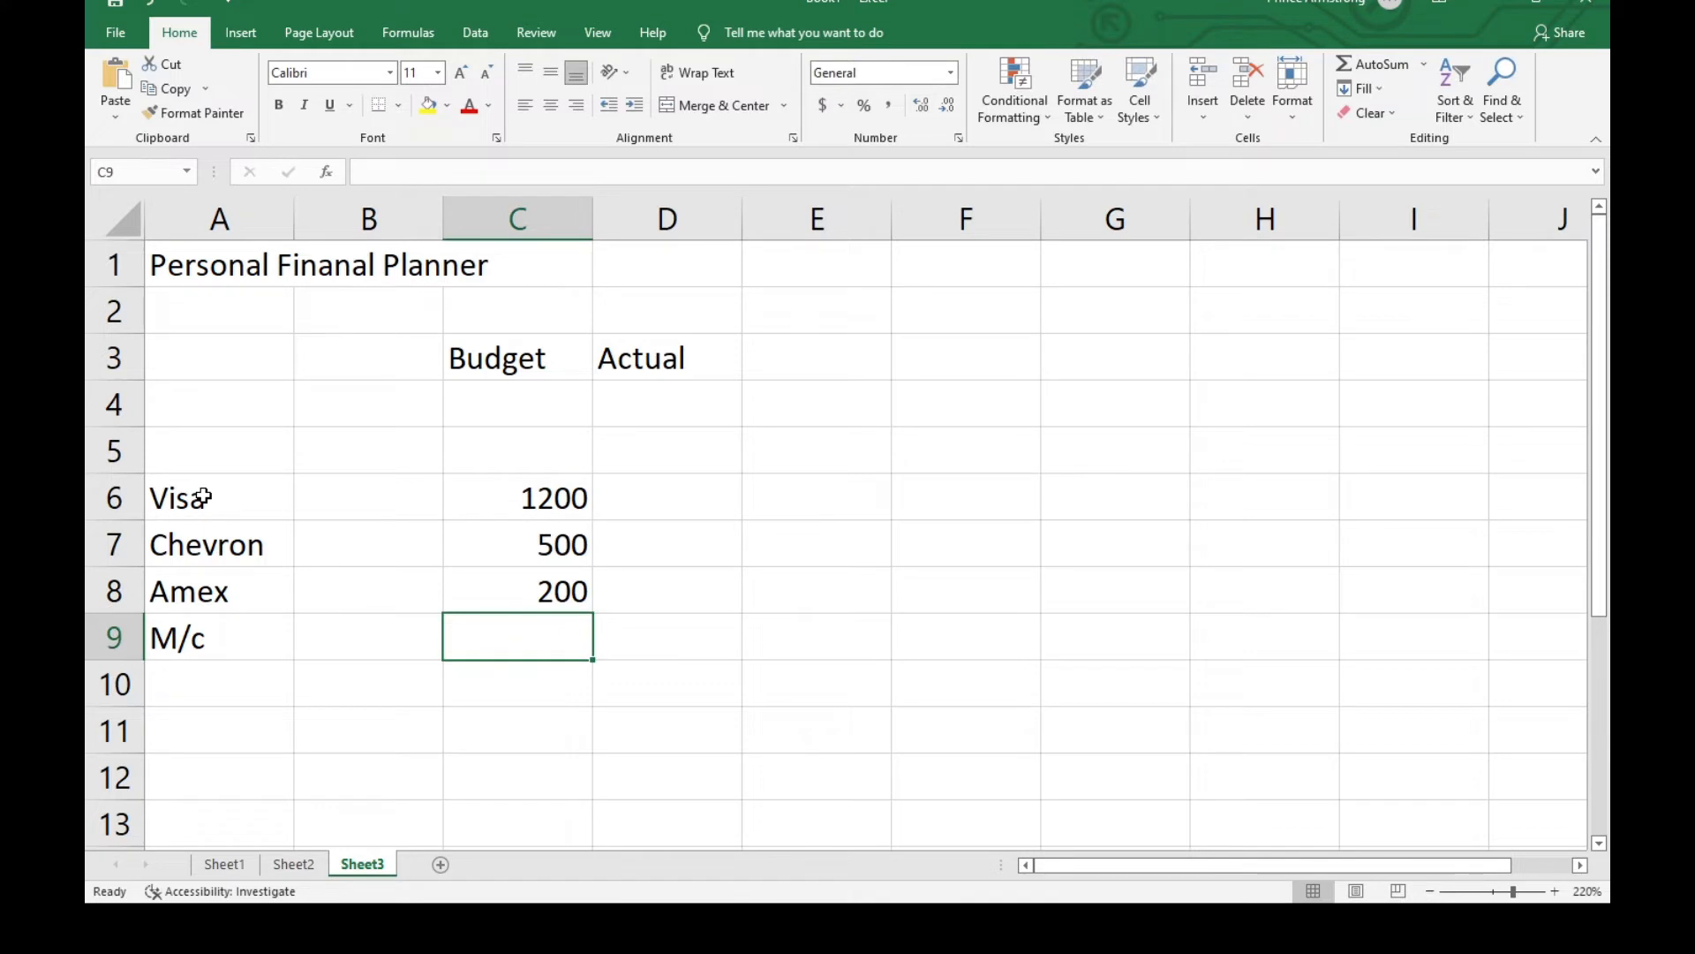
pyautogui.write('75')
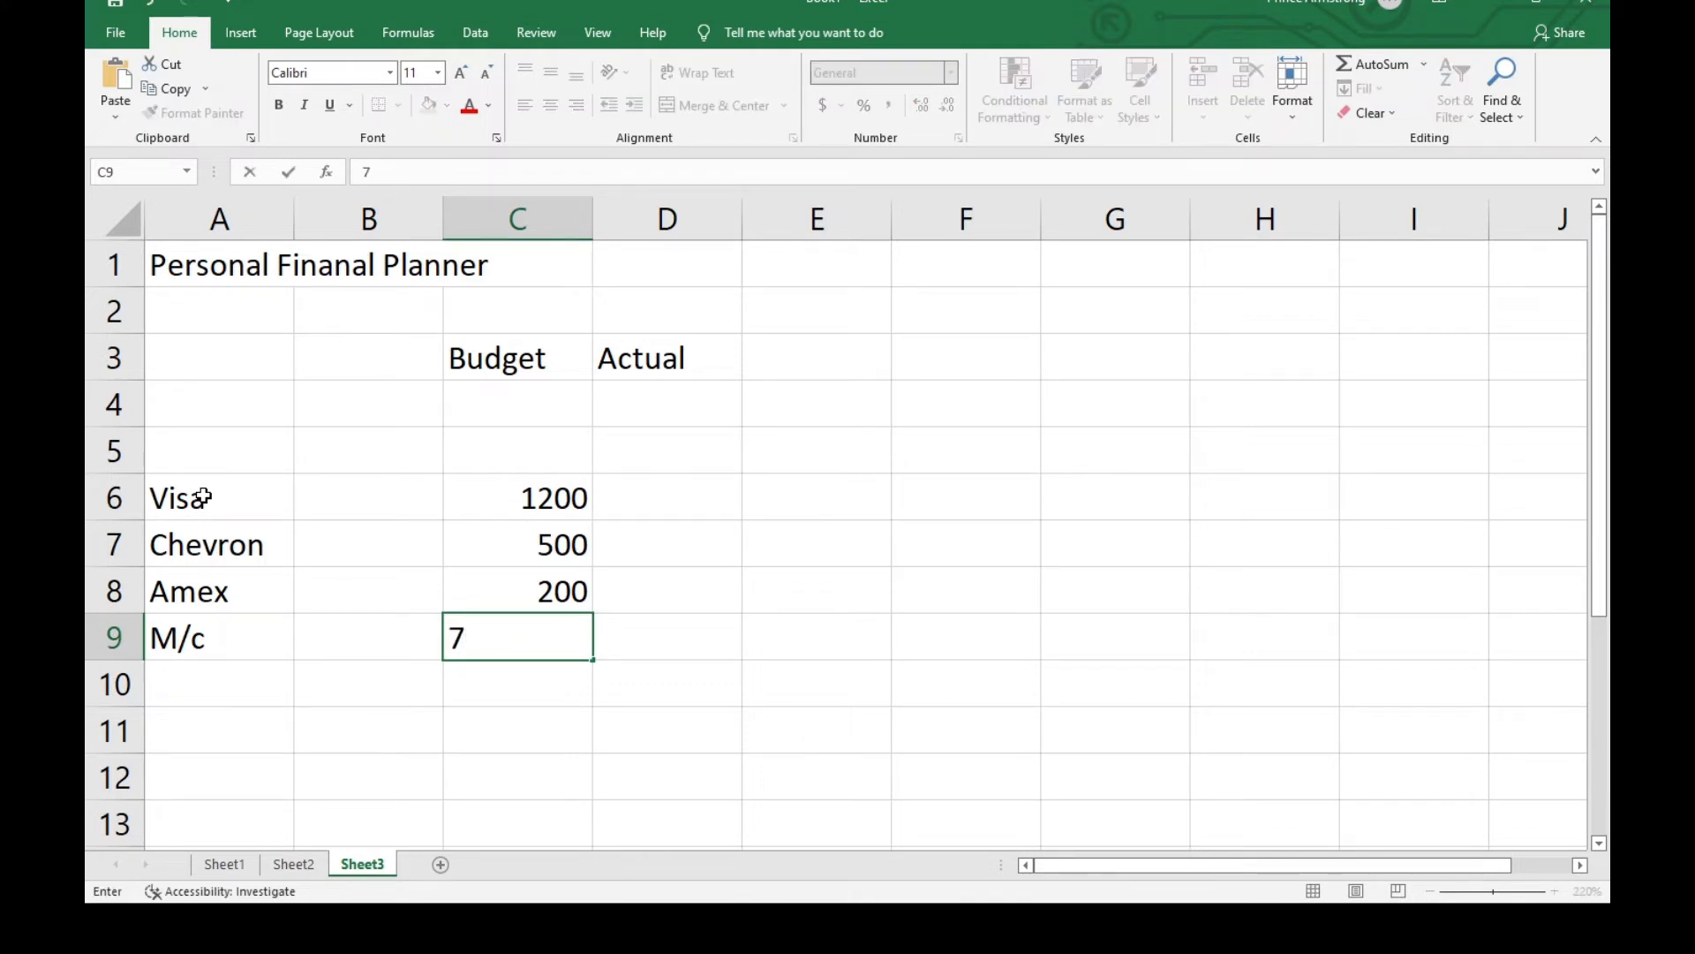
pyautogui.press('Tab')
# Fill the Actual column in D6:D9 with 1200 for Visa, 450 for Chevron, 215 for Amex and 135 for M/c
pyautogui.press('Up')
pyautogui.press('Up')
pyautogui.press('Up')
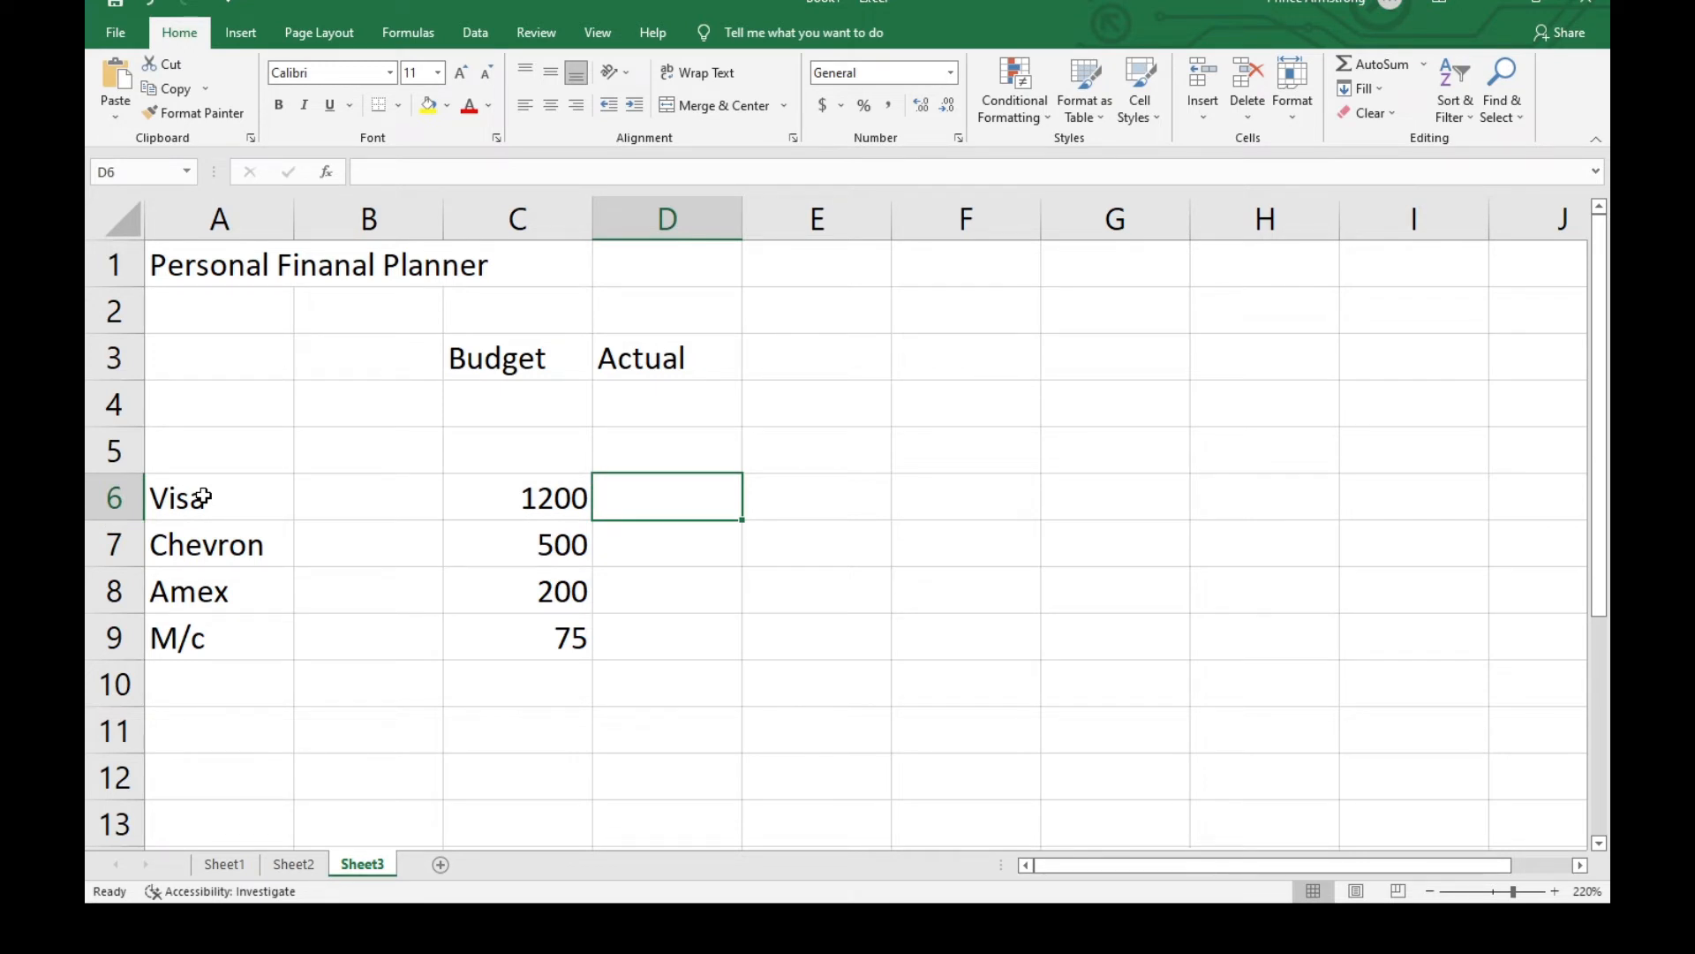
pyautogui.write('1200')
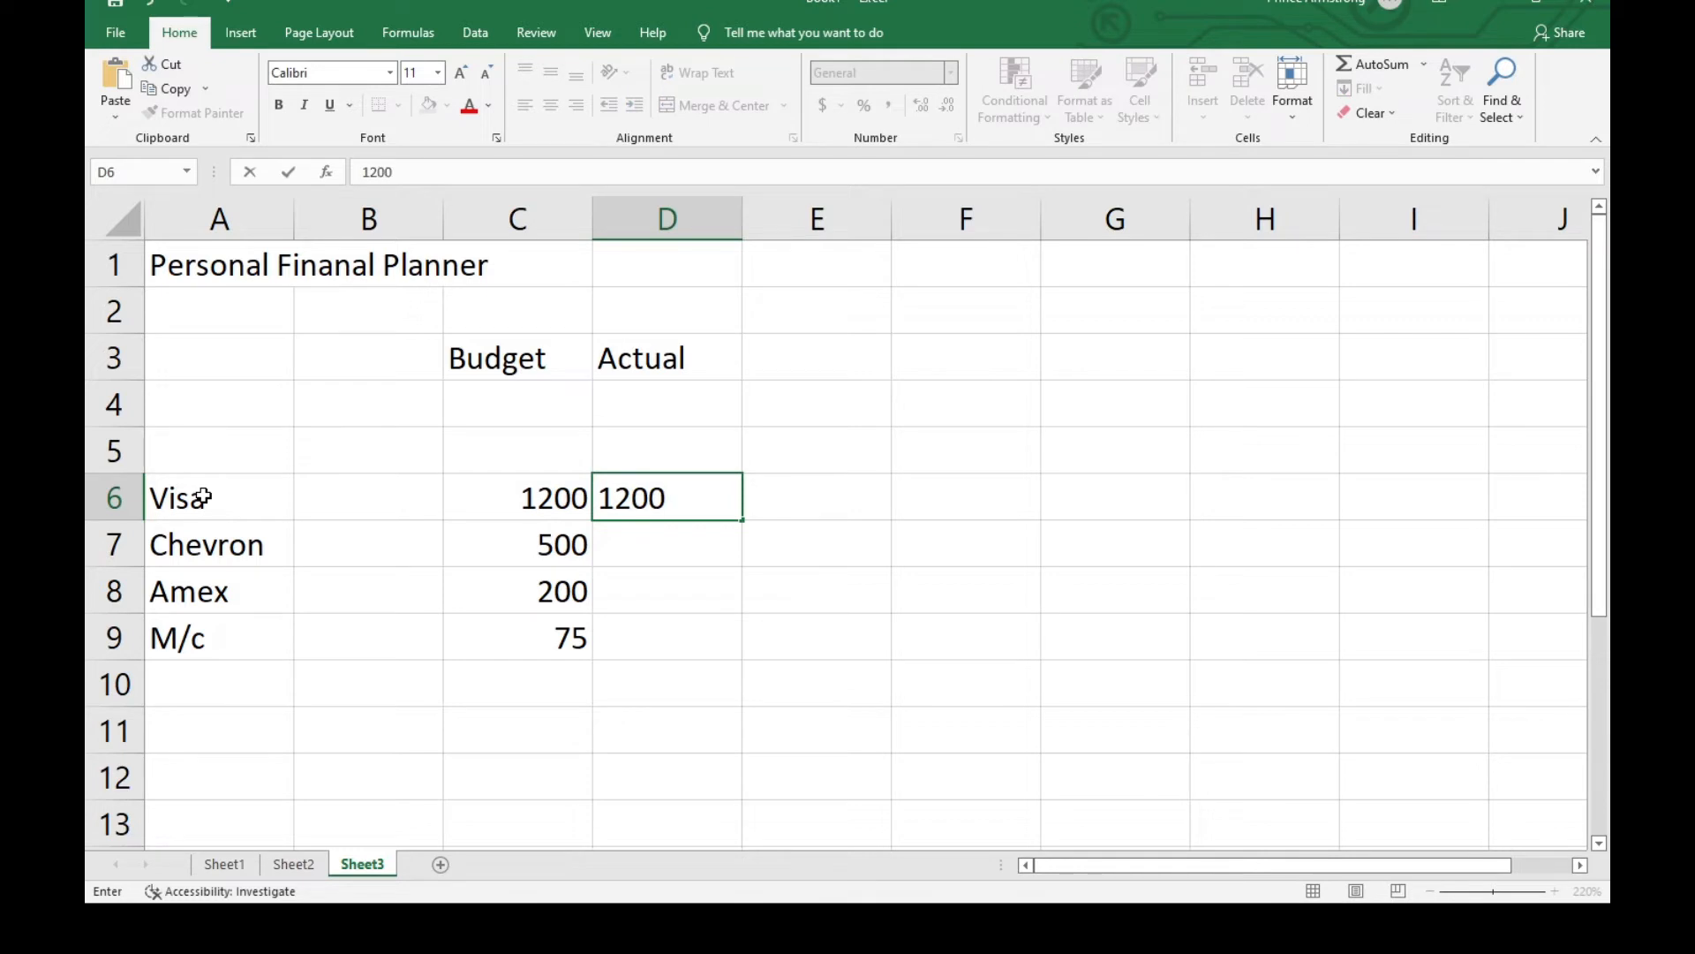
pyautogui.press('Return')
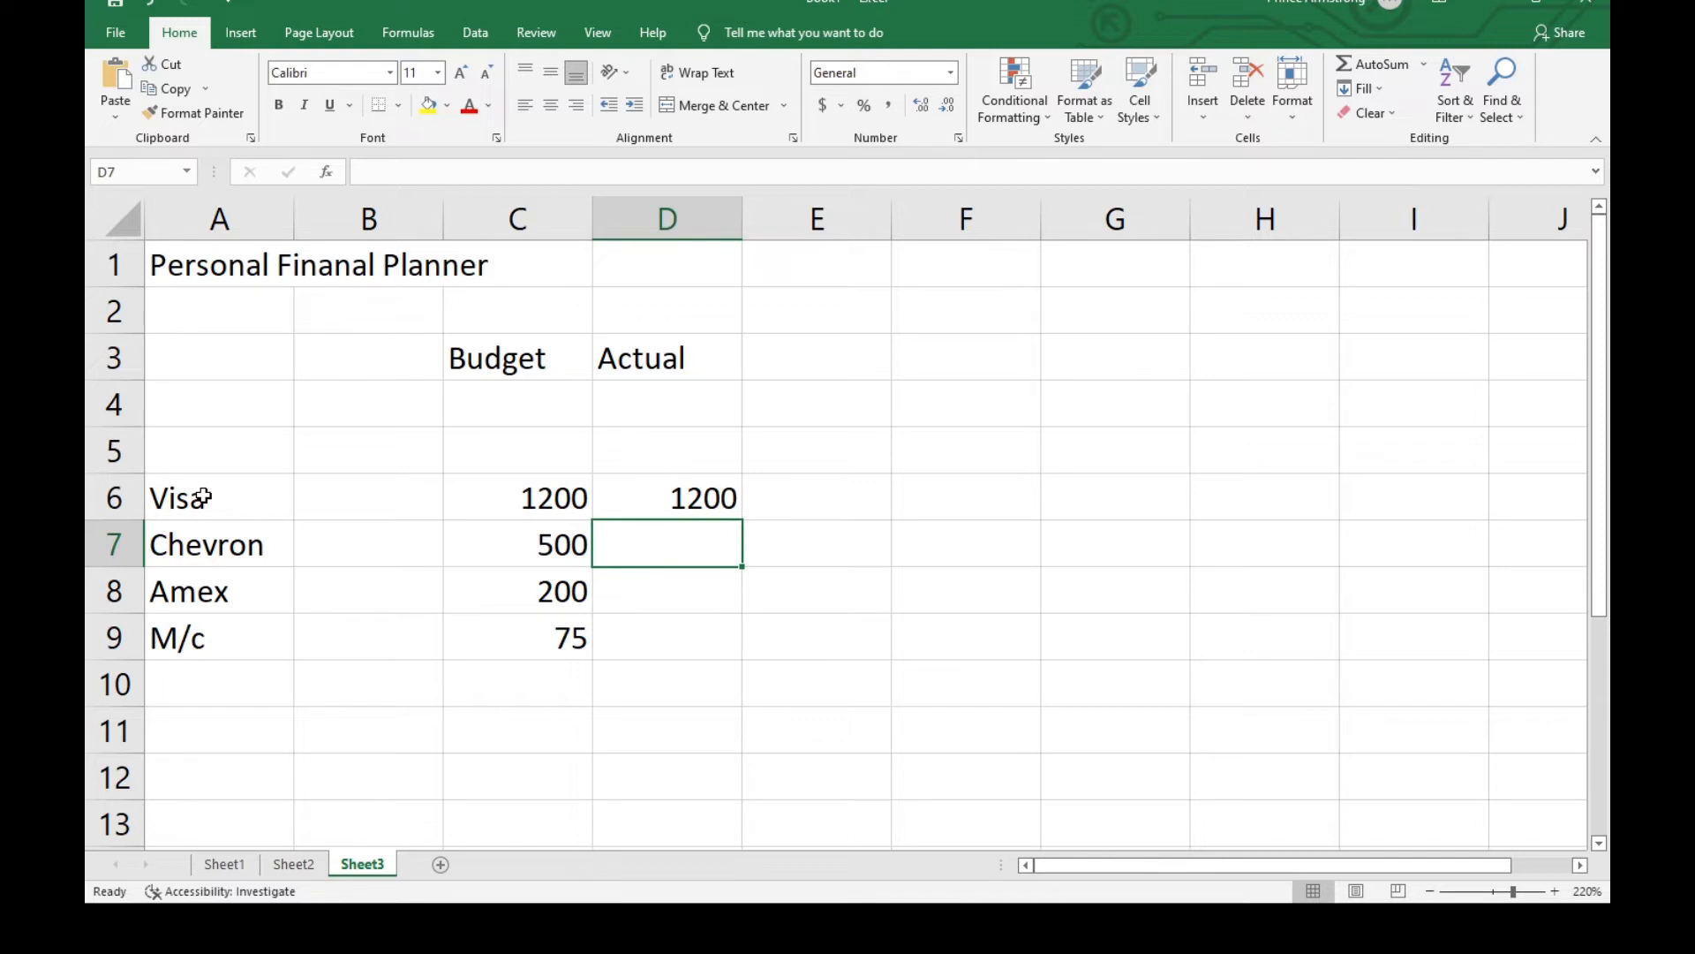
pyautogui.write('450')
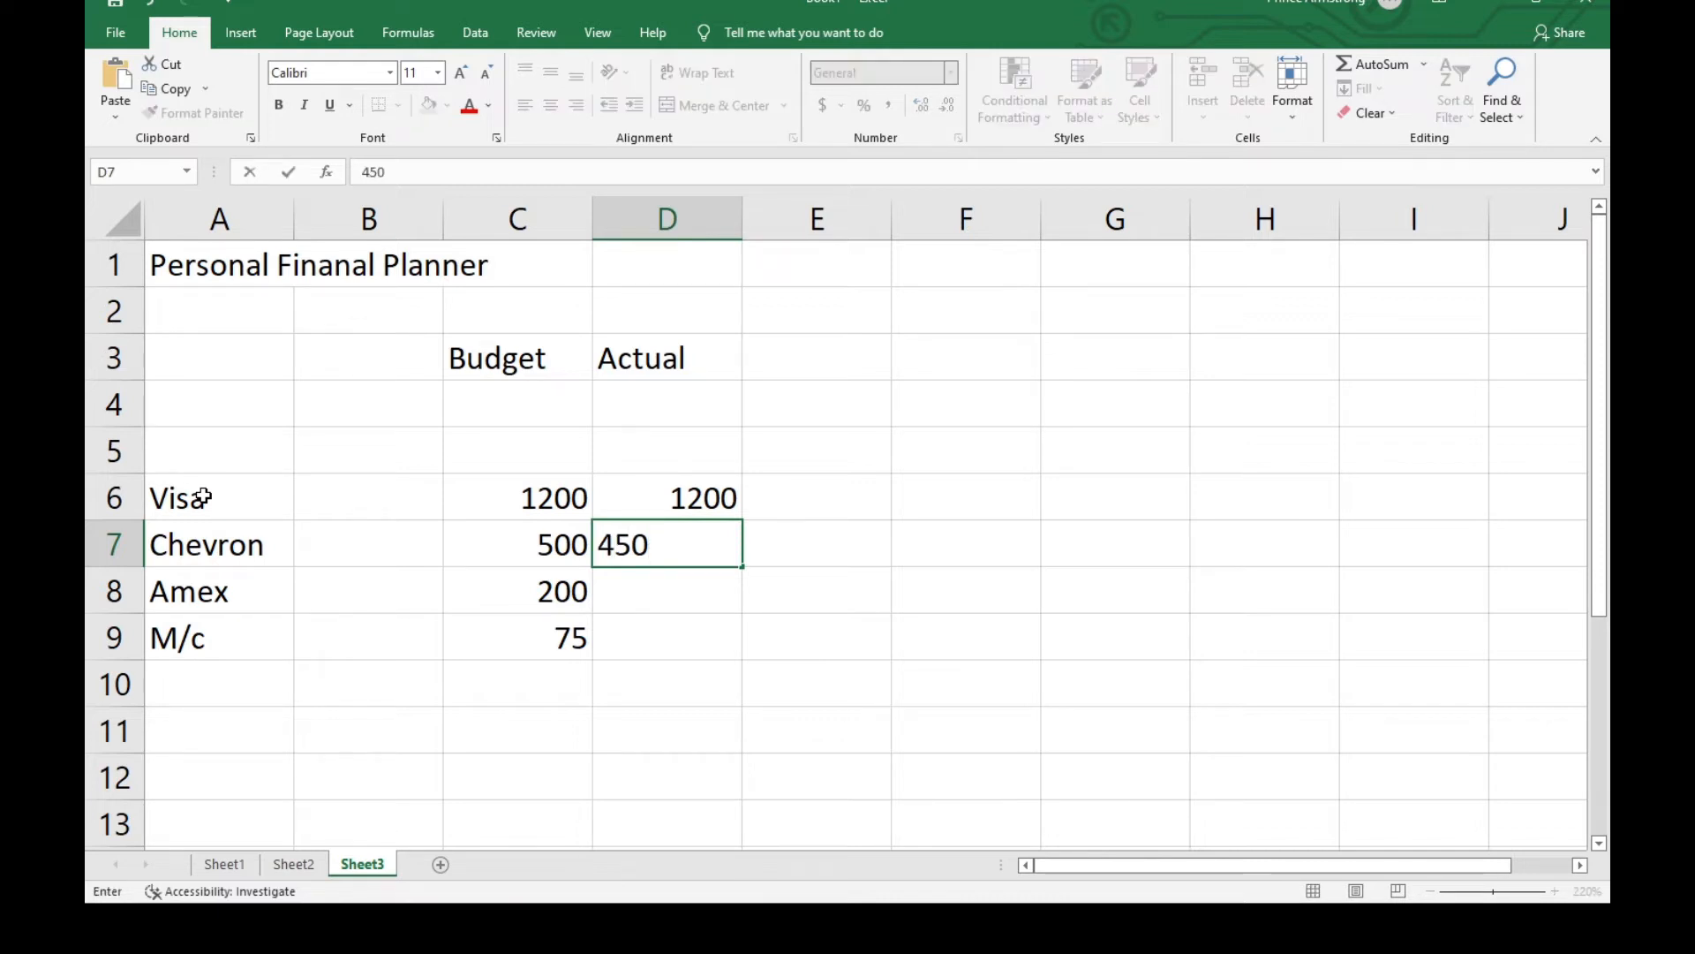
pyautogui.press('Return')
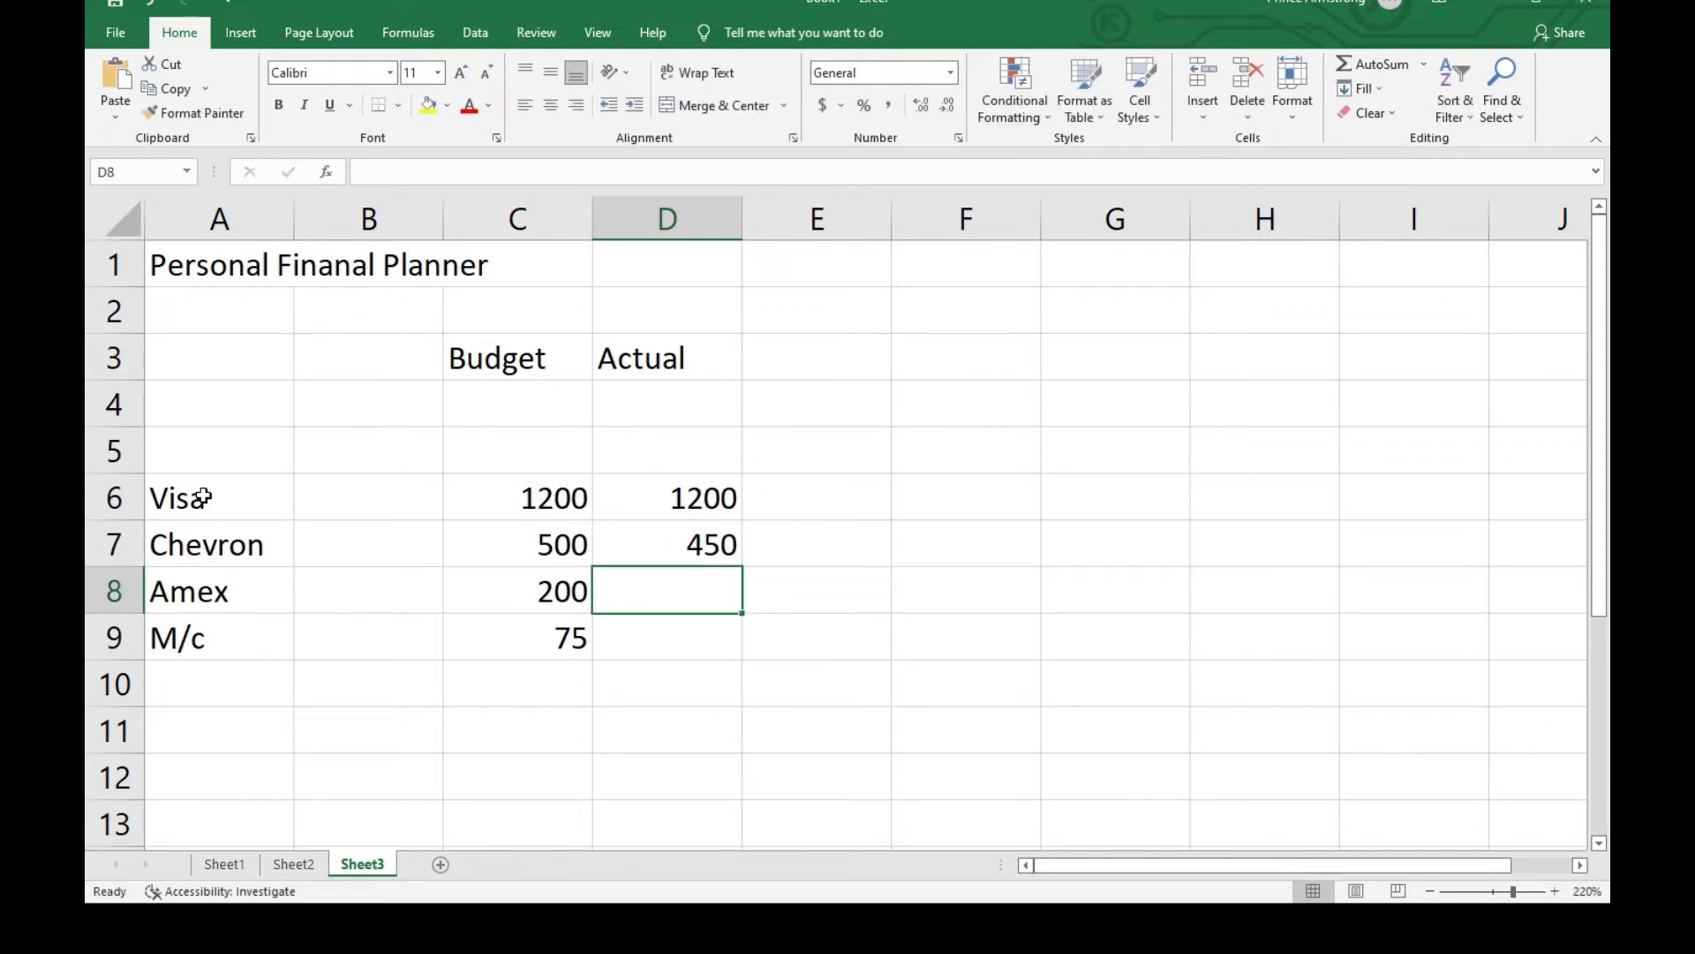
pyautogui.write('215')
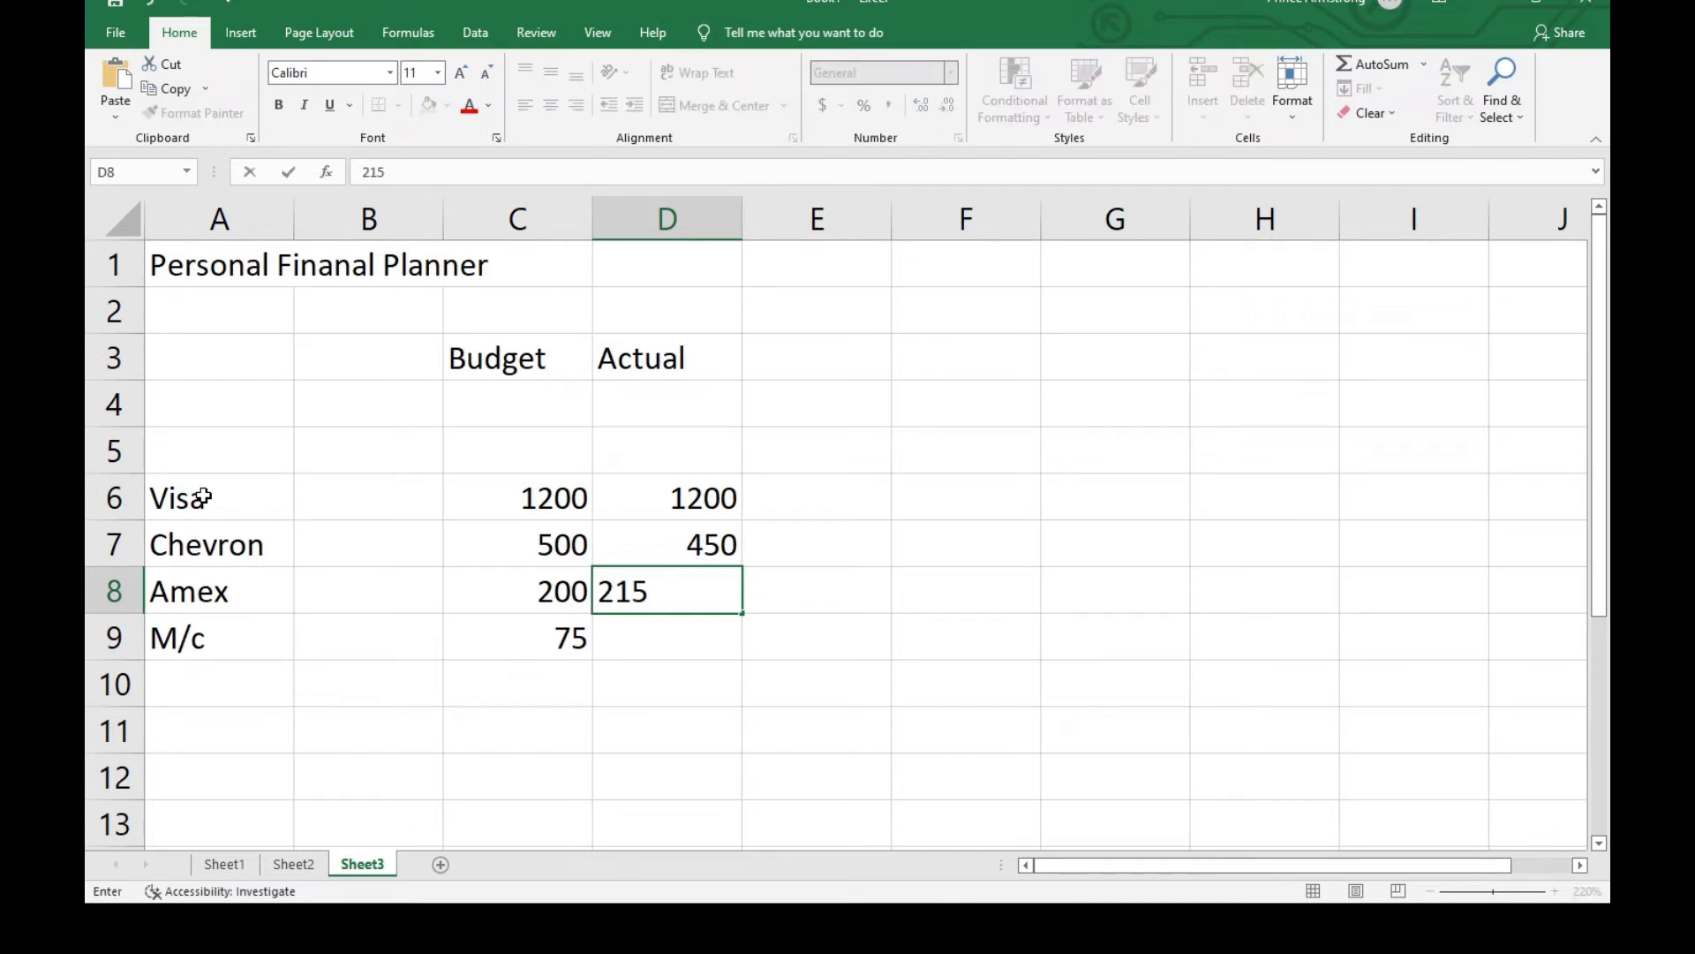
pyautogui.press('Return')
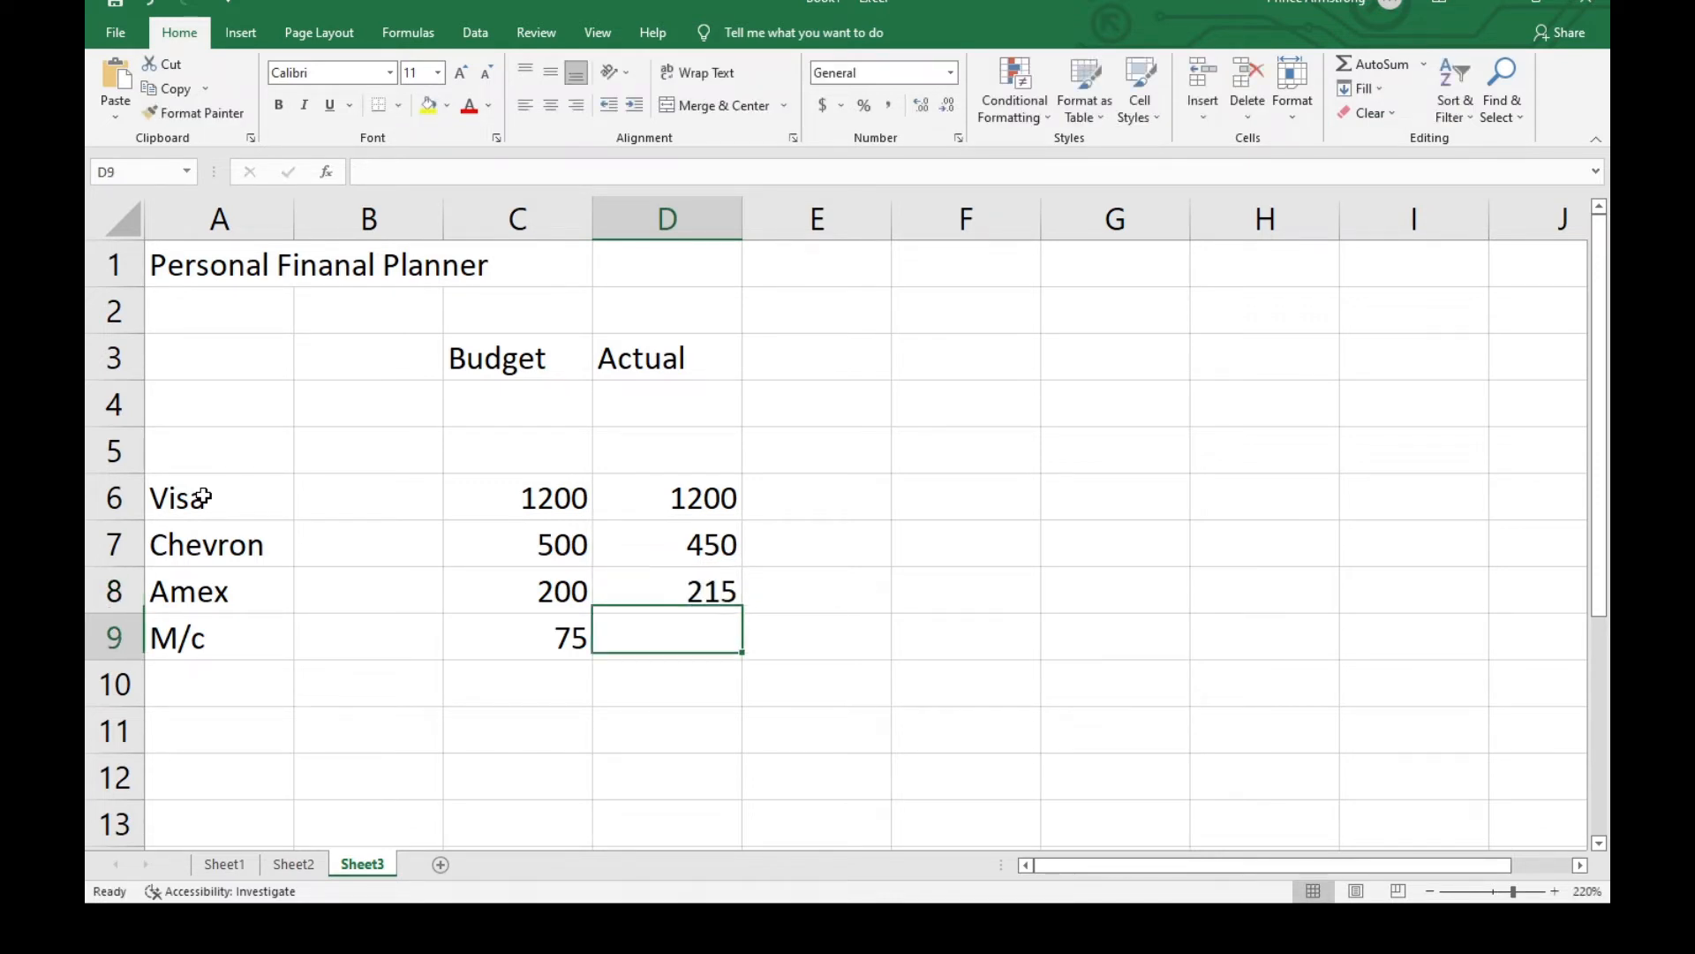
pyautogui.write('13')
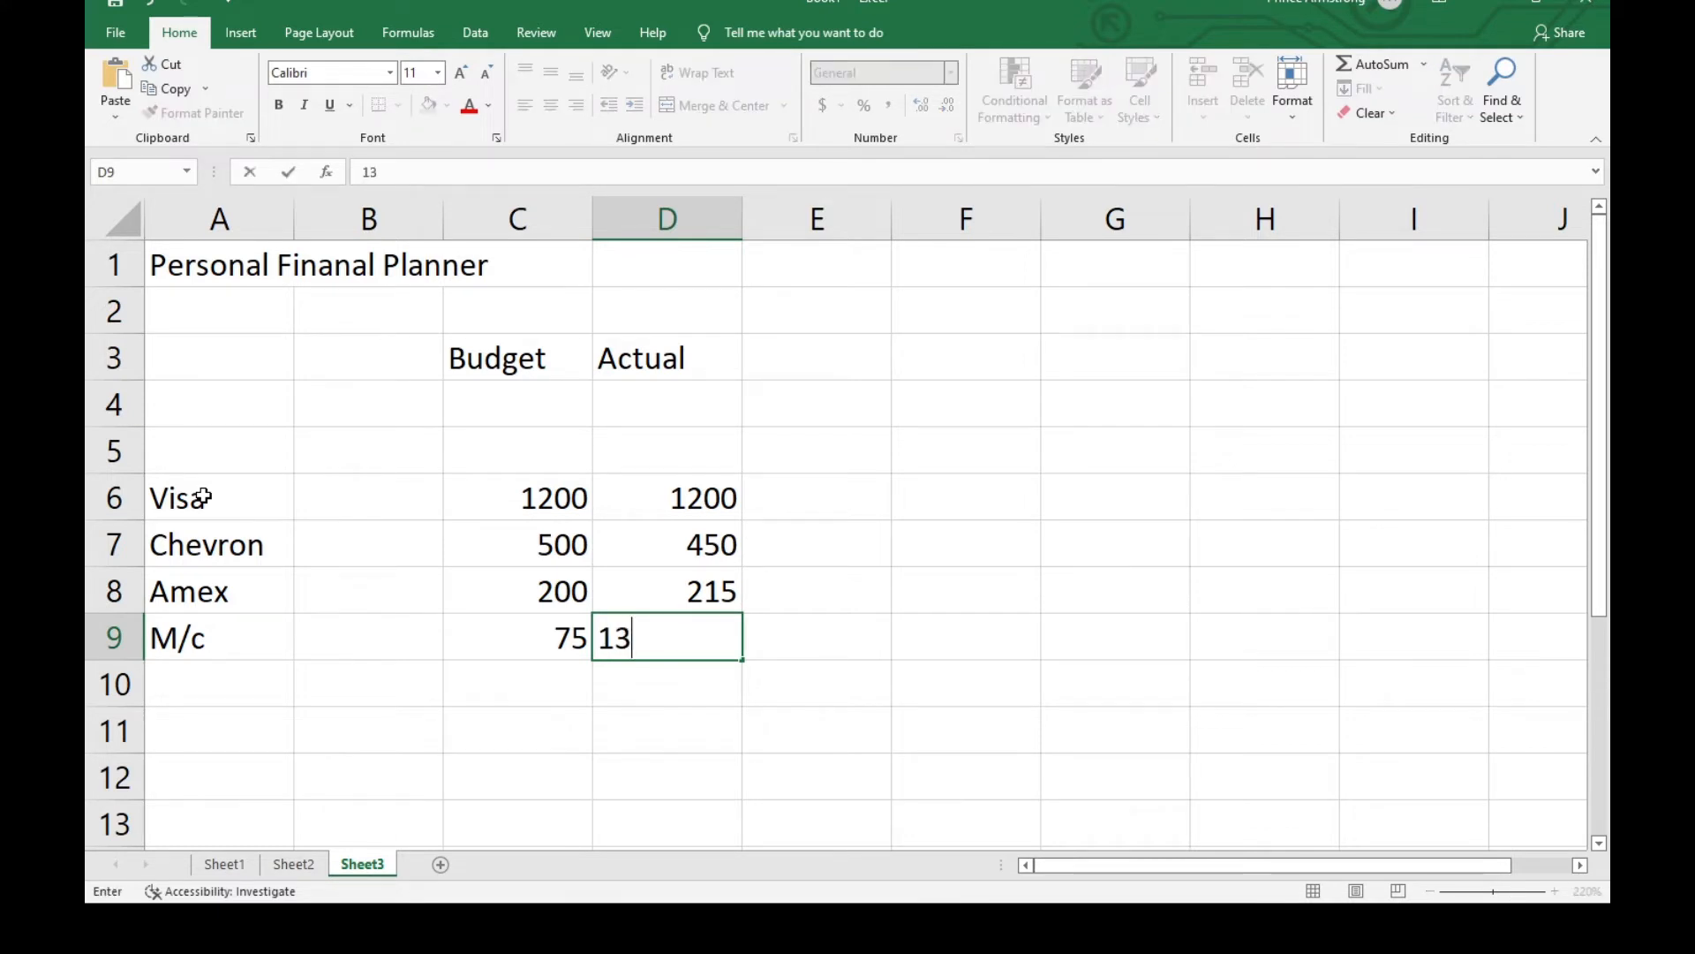
pyautogui.write('5')
pyautogui.press('Tab')
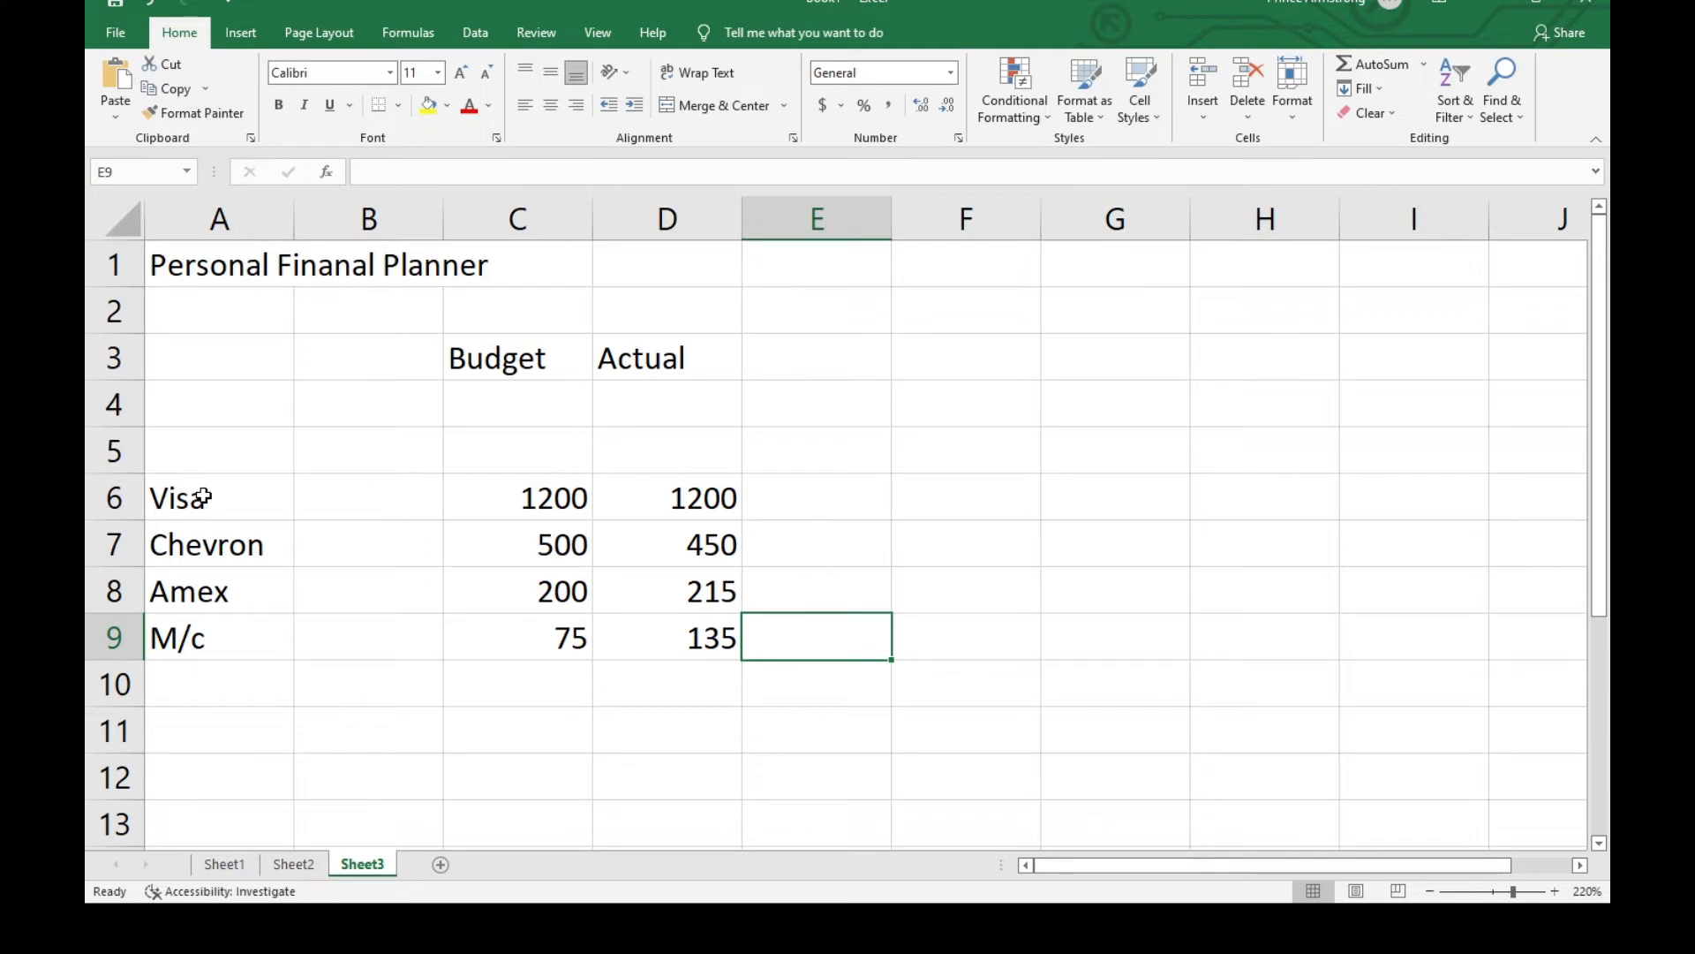
# Enter the row label "Total Balance" in cell A11, leaving one blank row below the card list
pyautogui.press('Down')
pyautogui.press('Left')
pyautogui.press('Left')
pyautogui.press('Left')
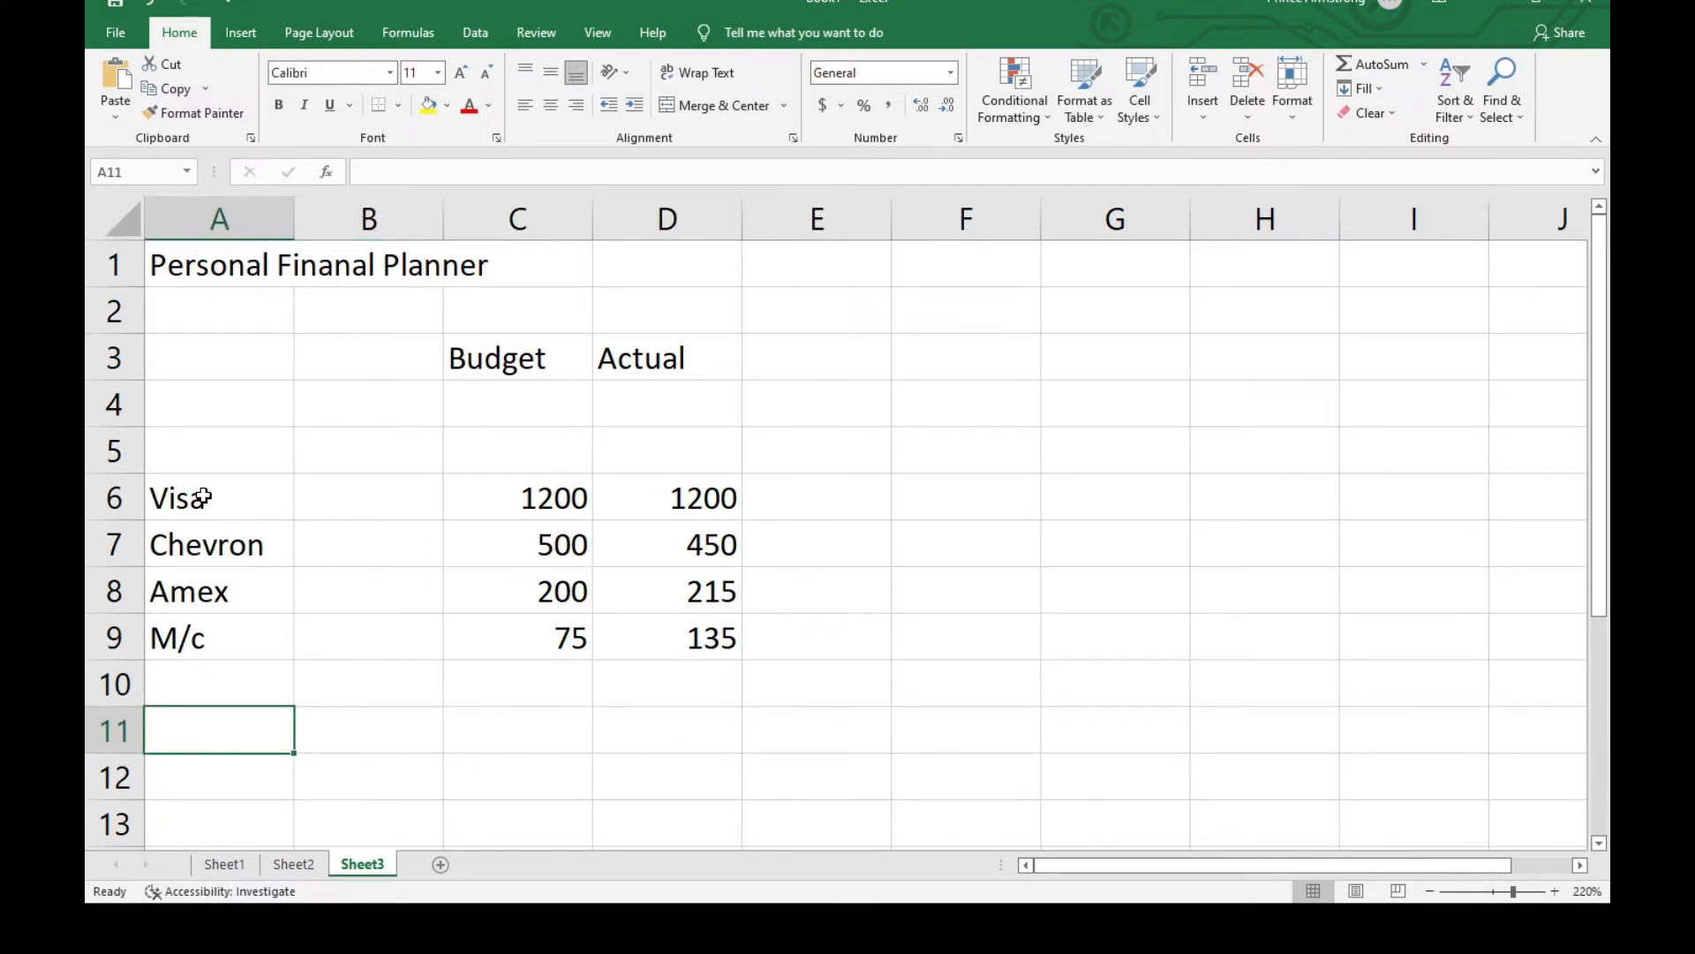
pyautogui.write('T')
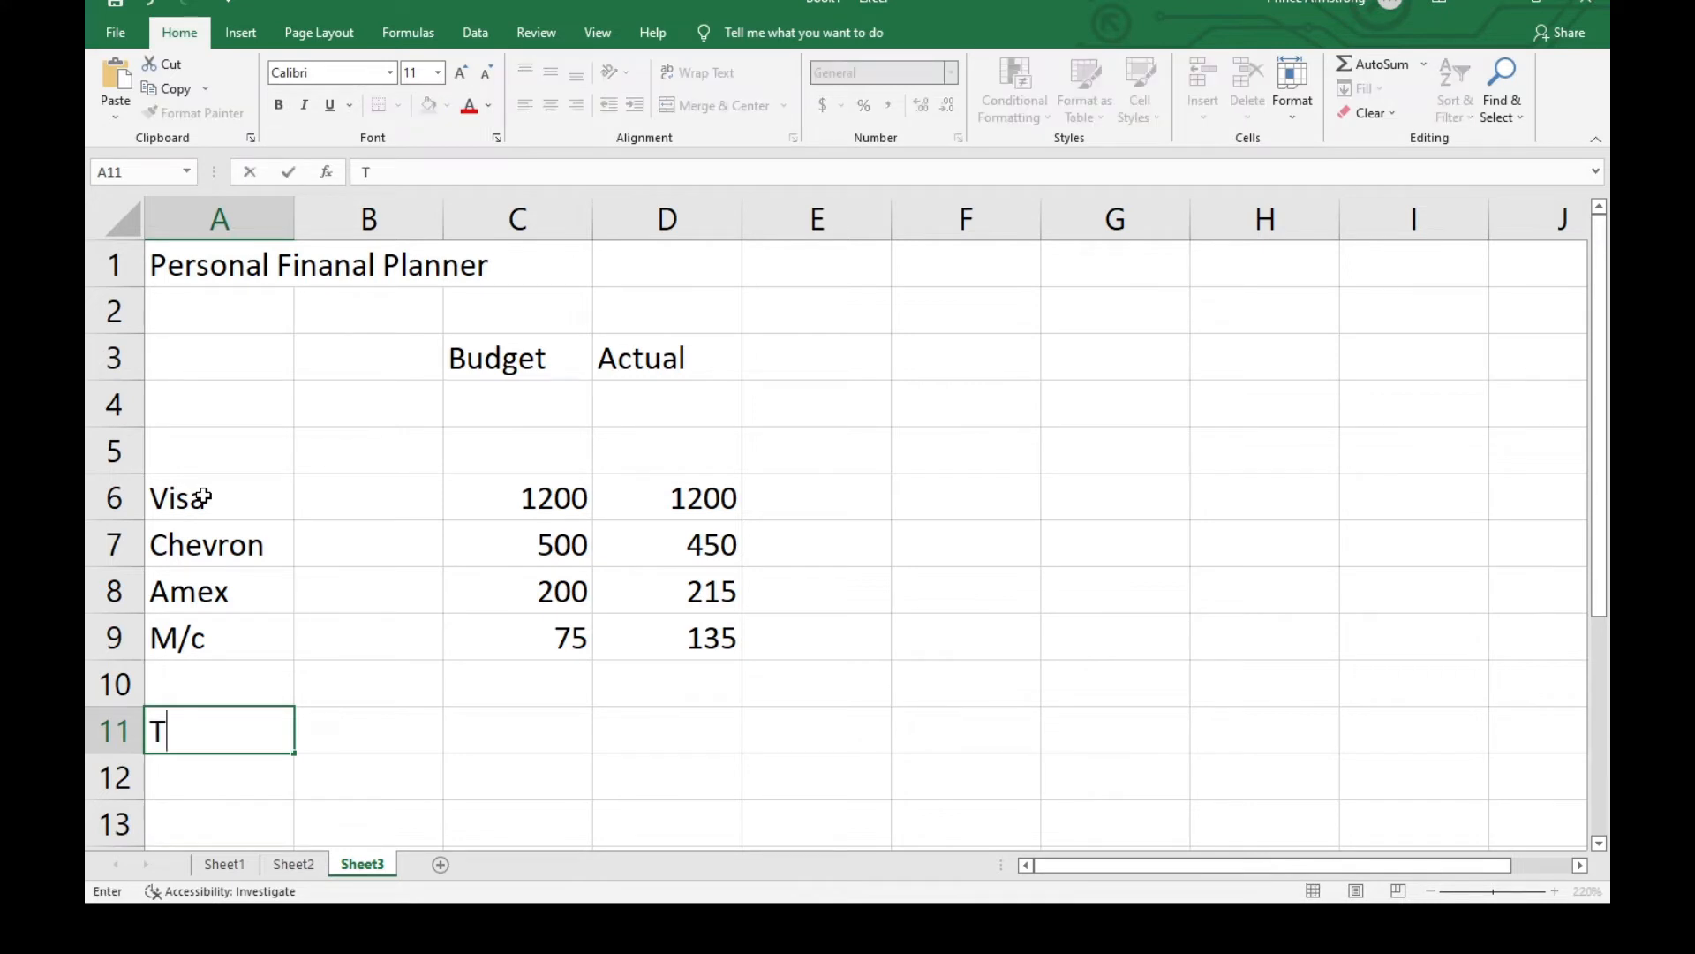
pyautogui.write('otal b')
pyautogui.press('BackSpace')
pyautogui.write('B')
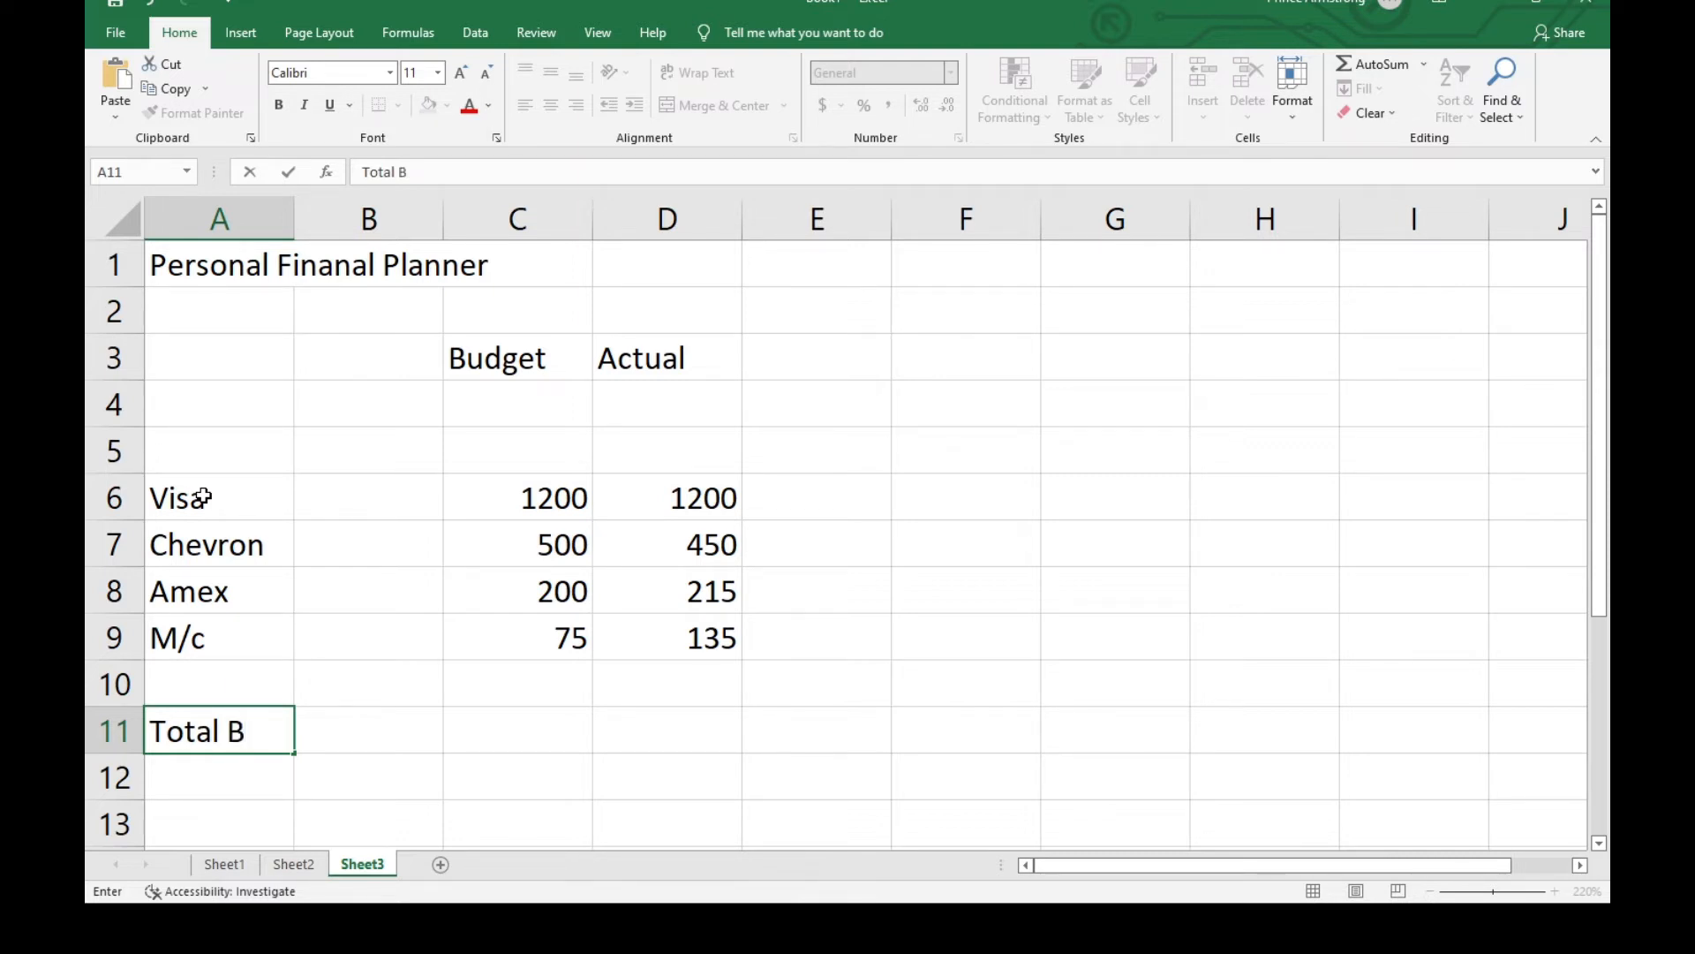
pyautogui.write('alance')
pyautogui.press('Tab')
# Total the Budget column in cell C11 with the formula =sum(c6:c9)
pyautogui.press('Tab')
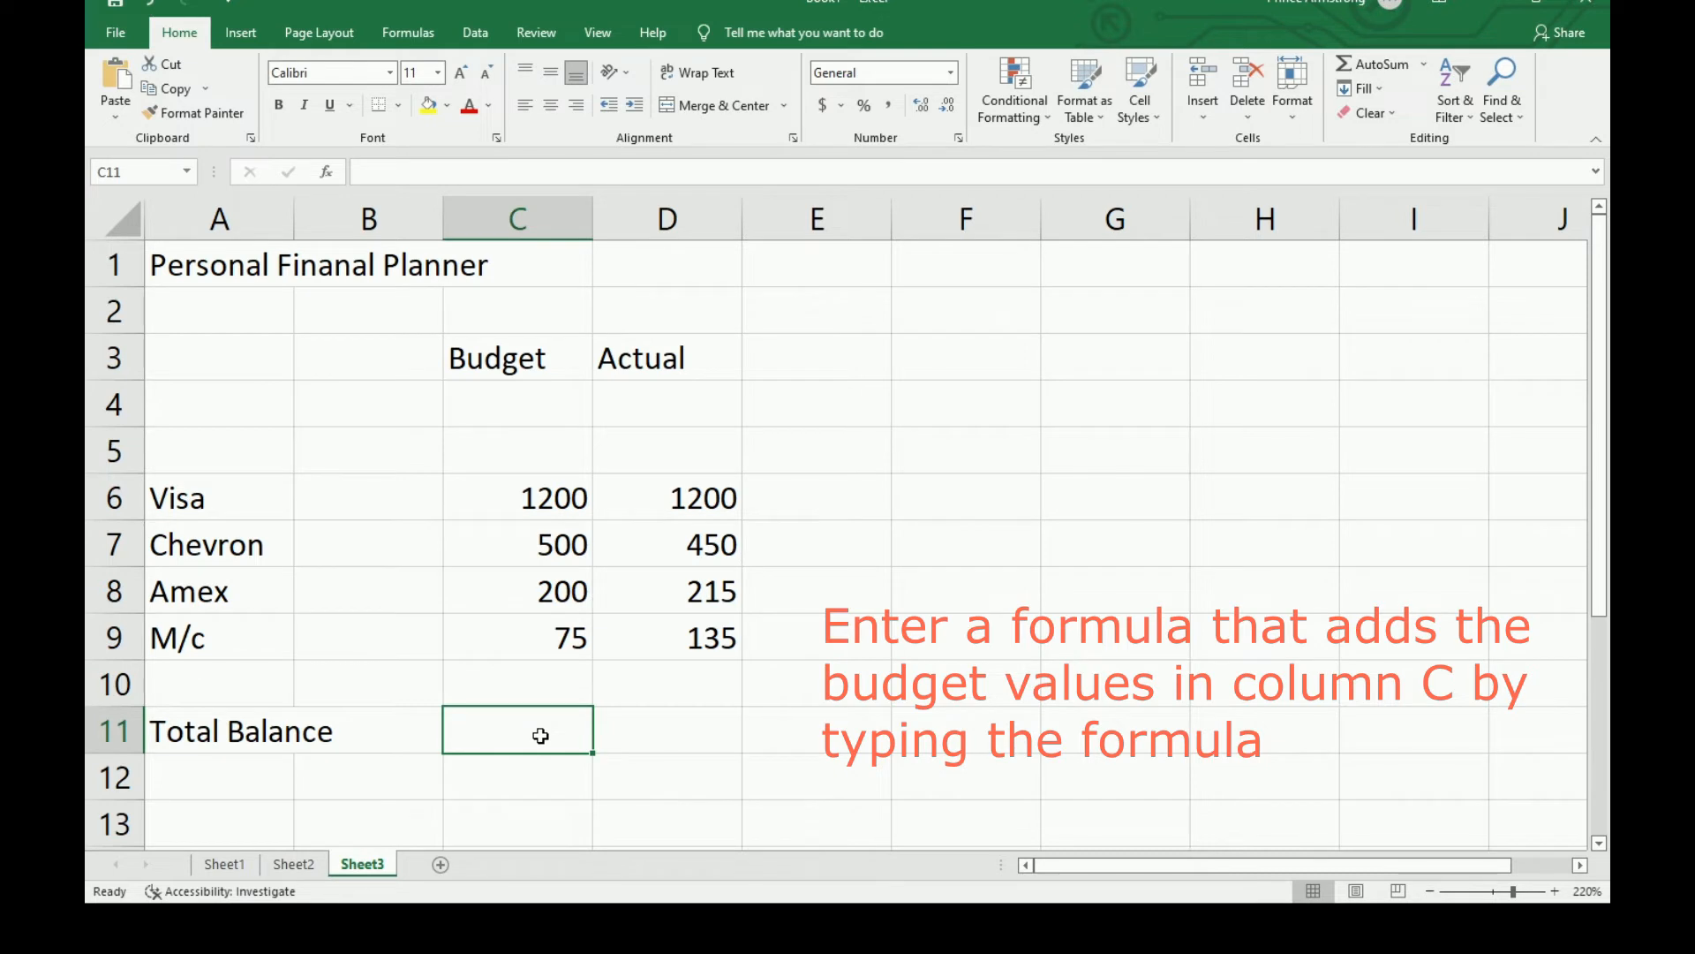
pyautogui.write('=s')
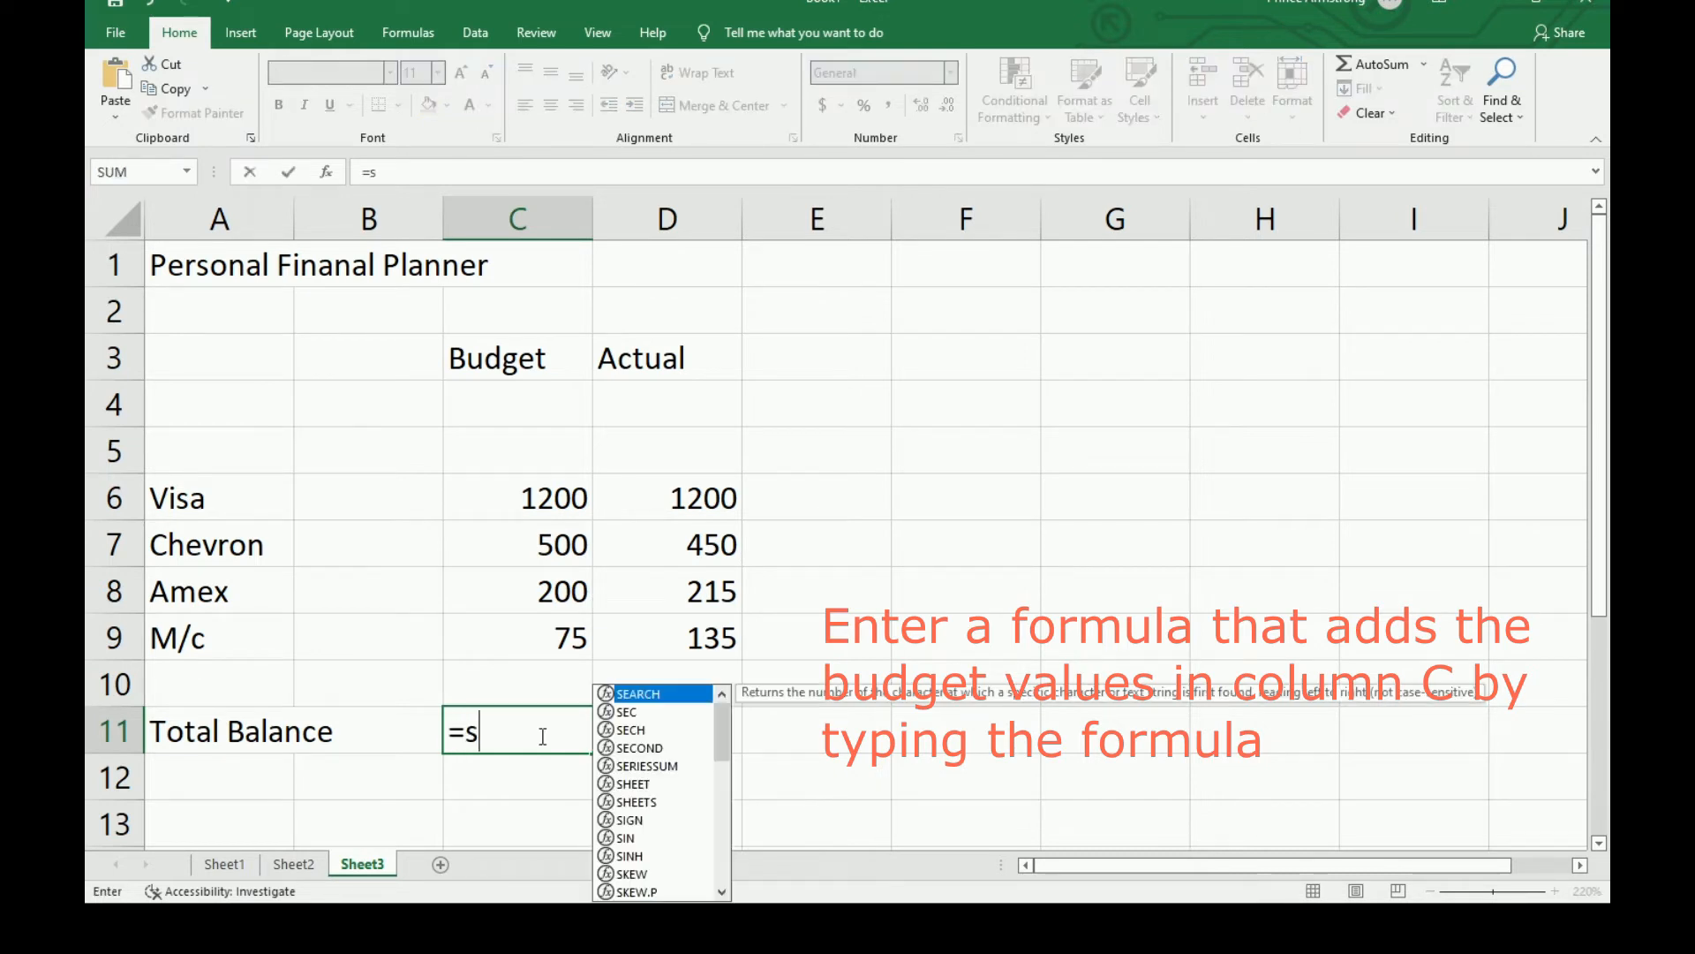
pyautogui.write('um')
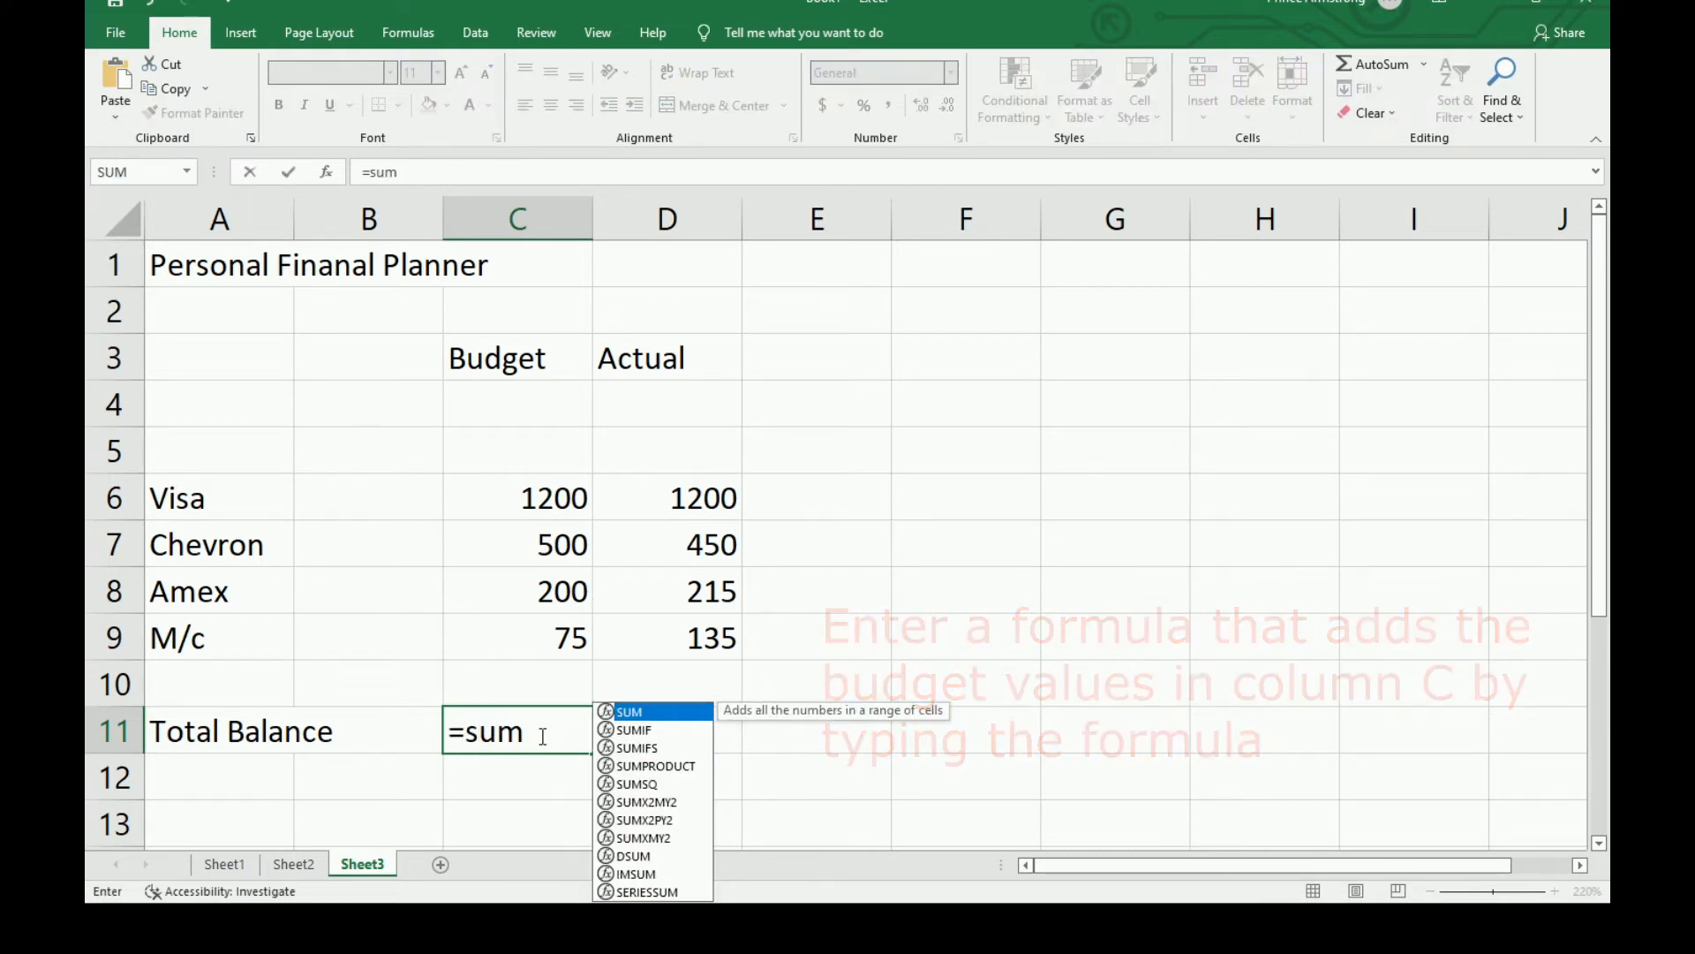
pyautogui.write('(')
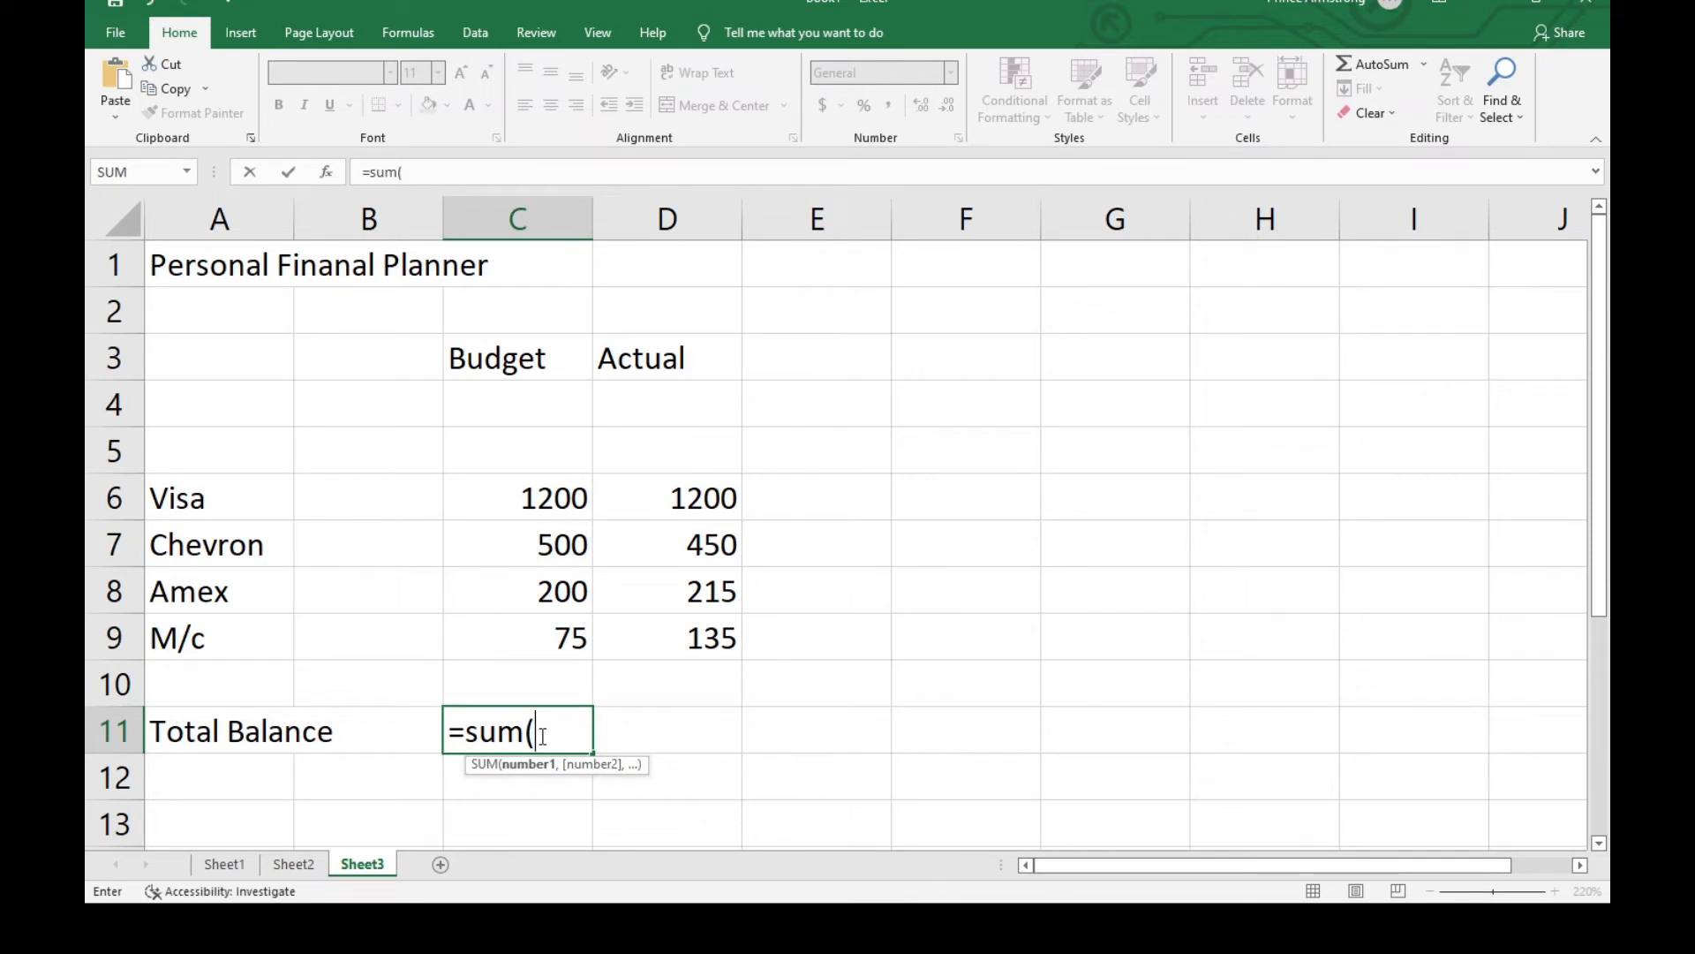
pyautogui.write('c6')
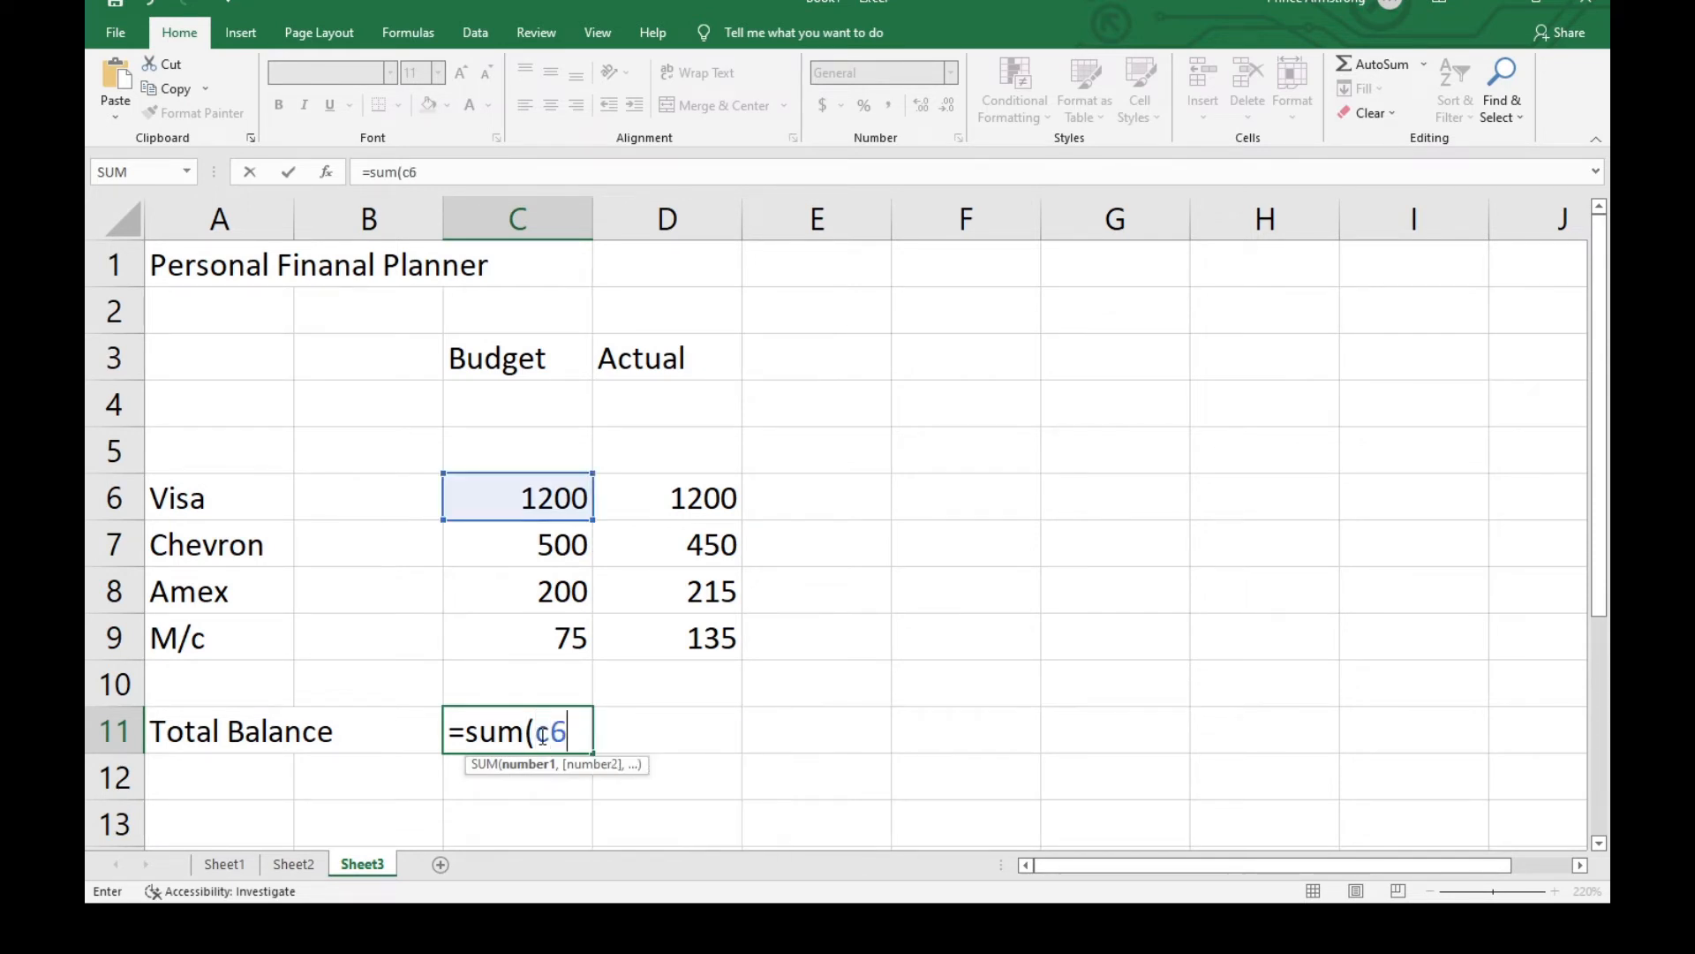
pyautogui.write(':c9)')
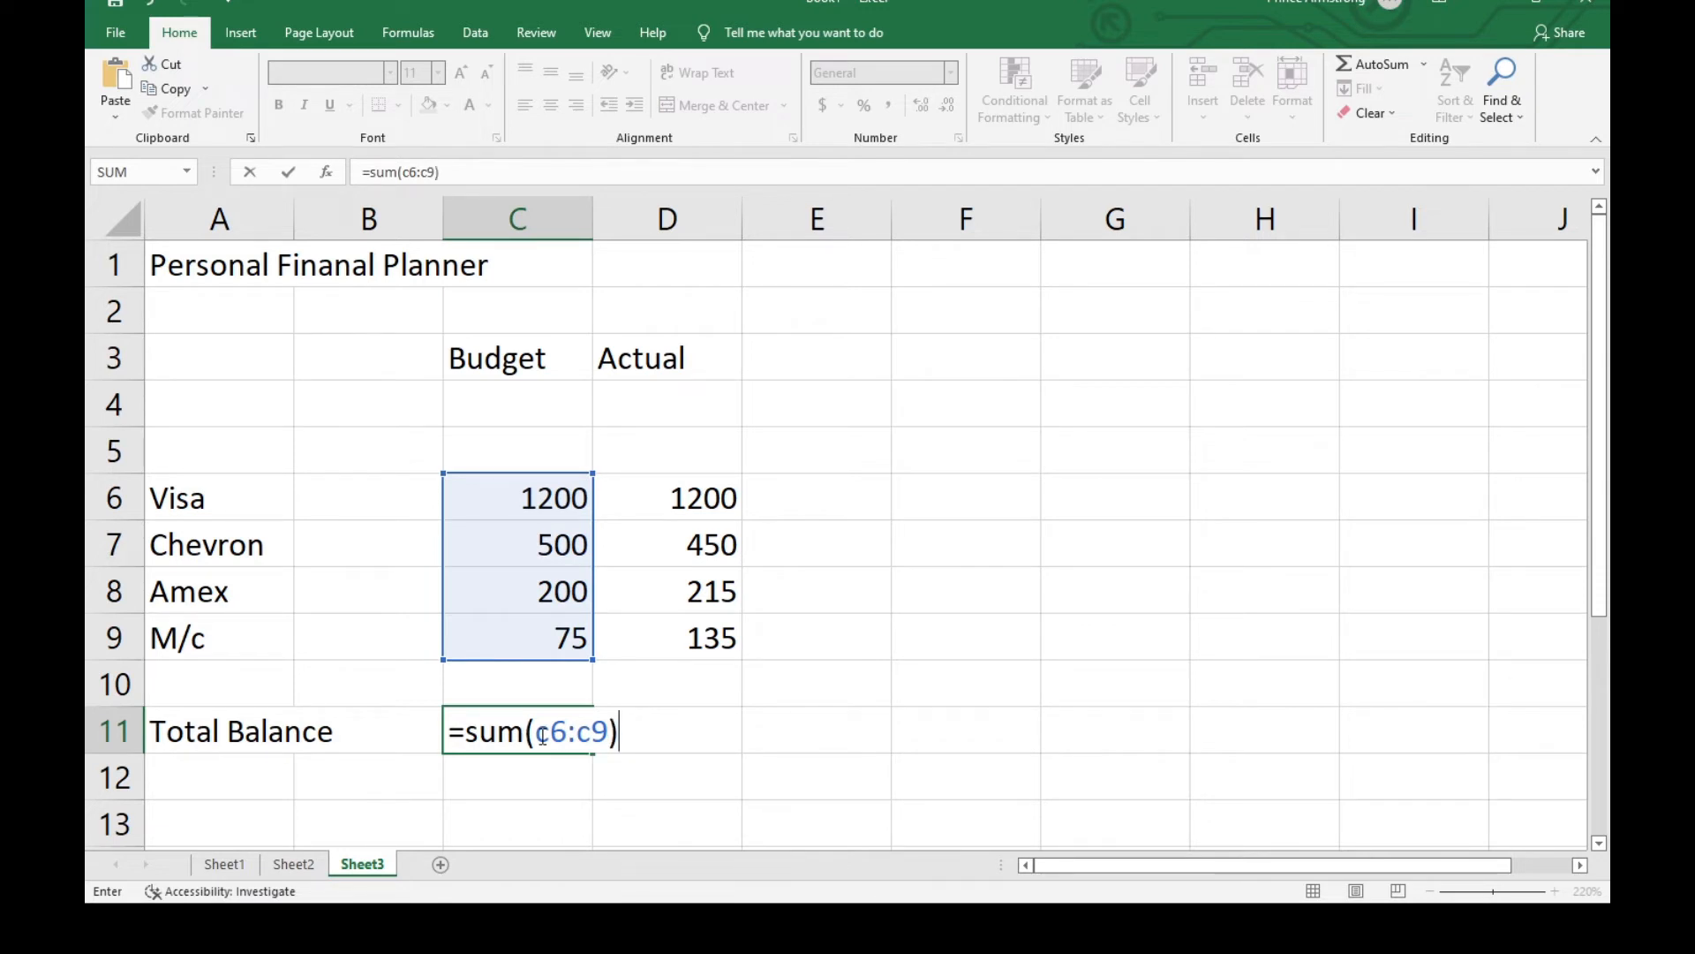
pyautogui.press('Return')
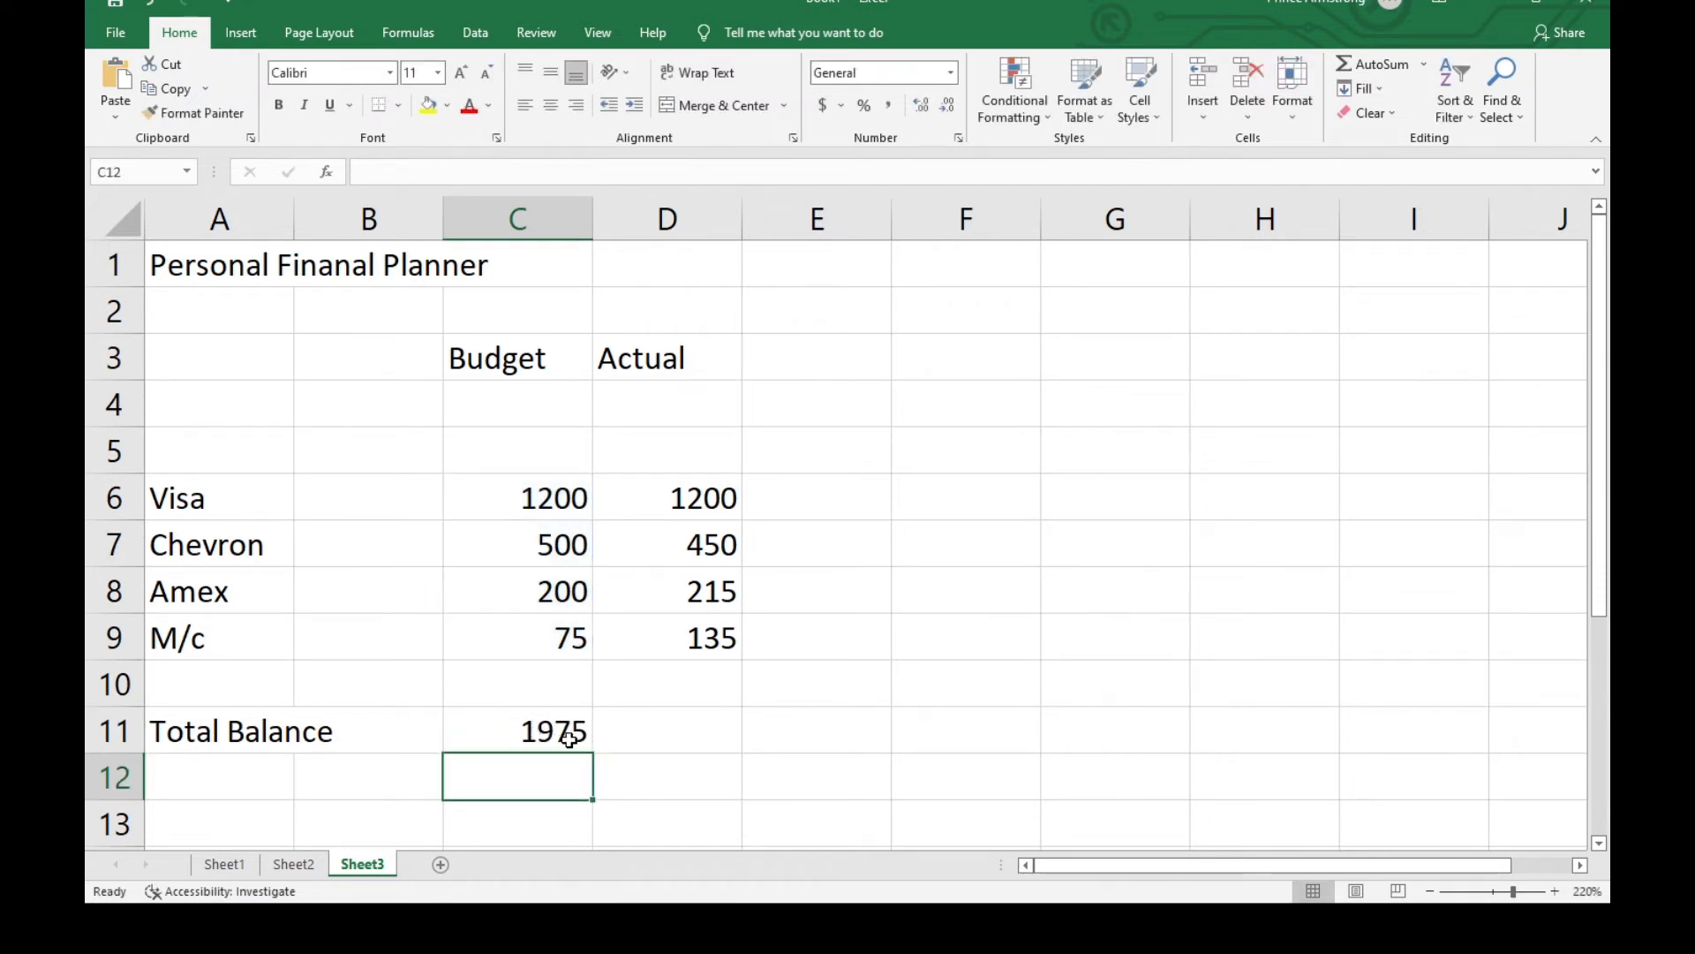
# Total the Actual column in cell D11 with the formula =sum(d6:d9)
pyautogui.click(661, 725)
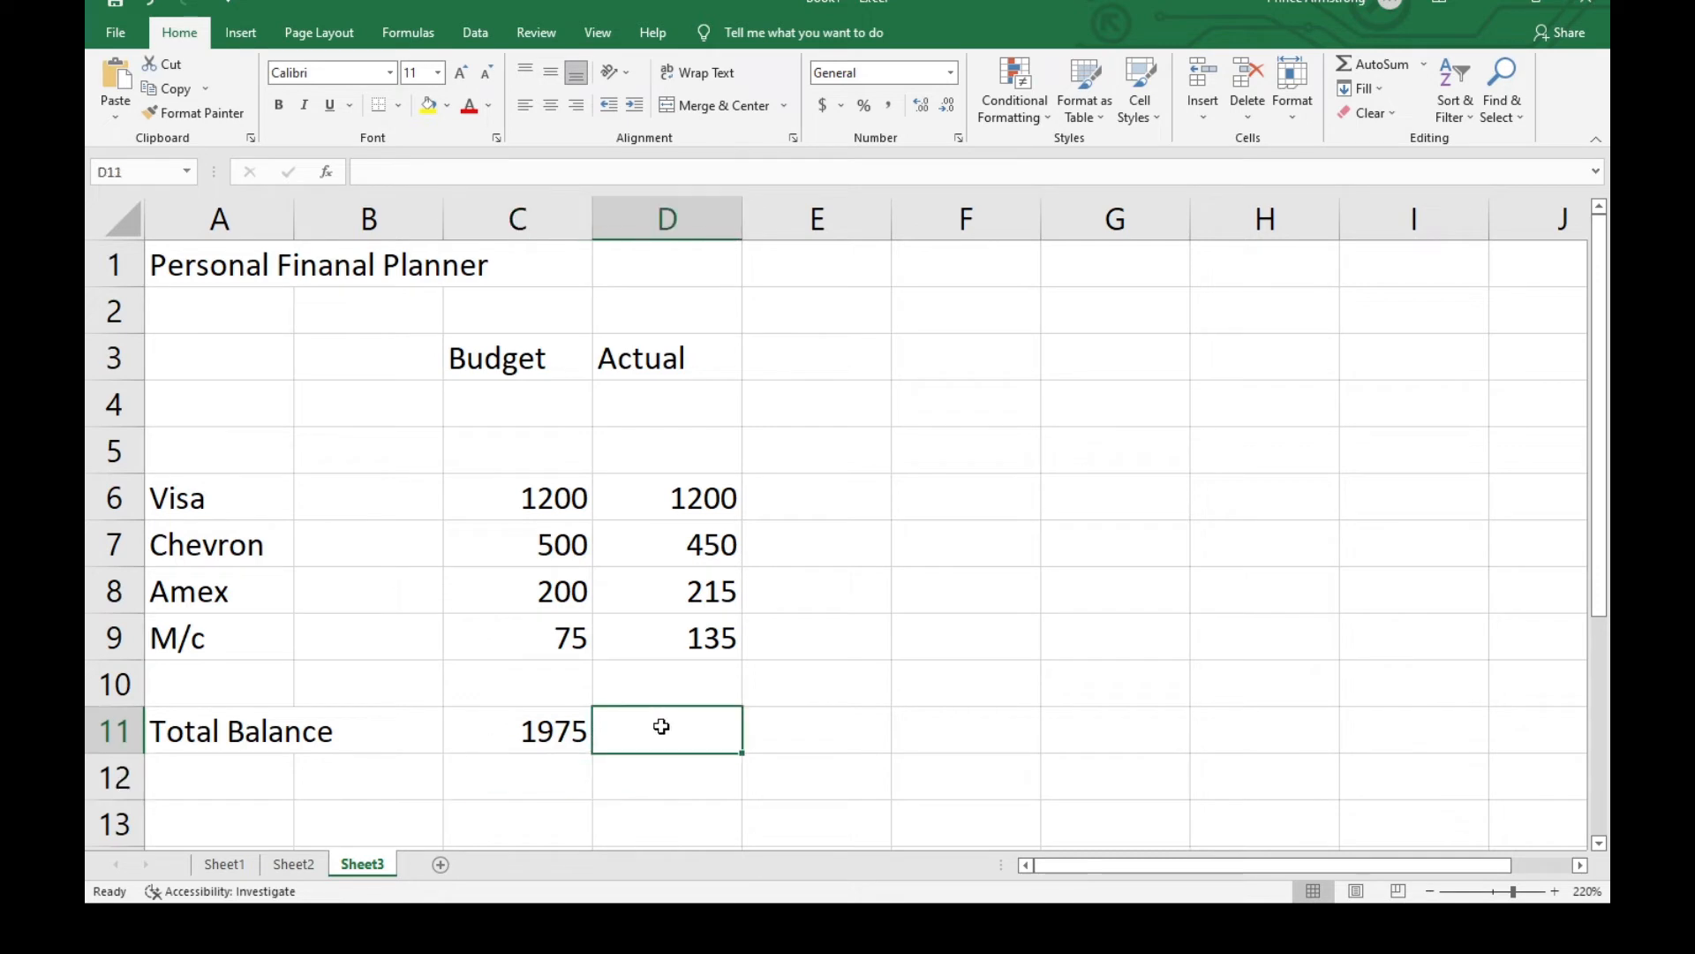
pyautogui.write('=')
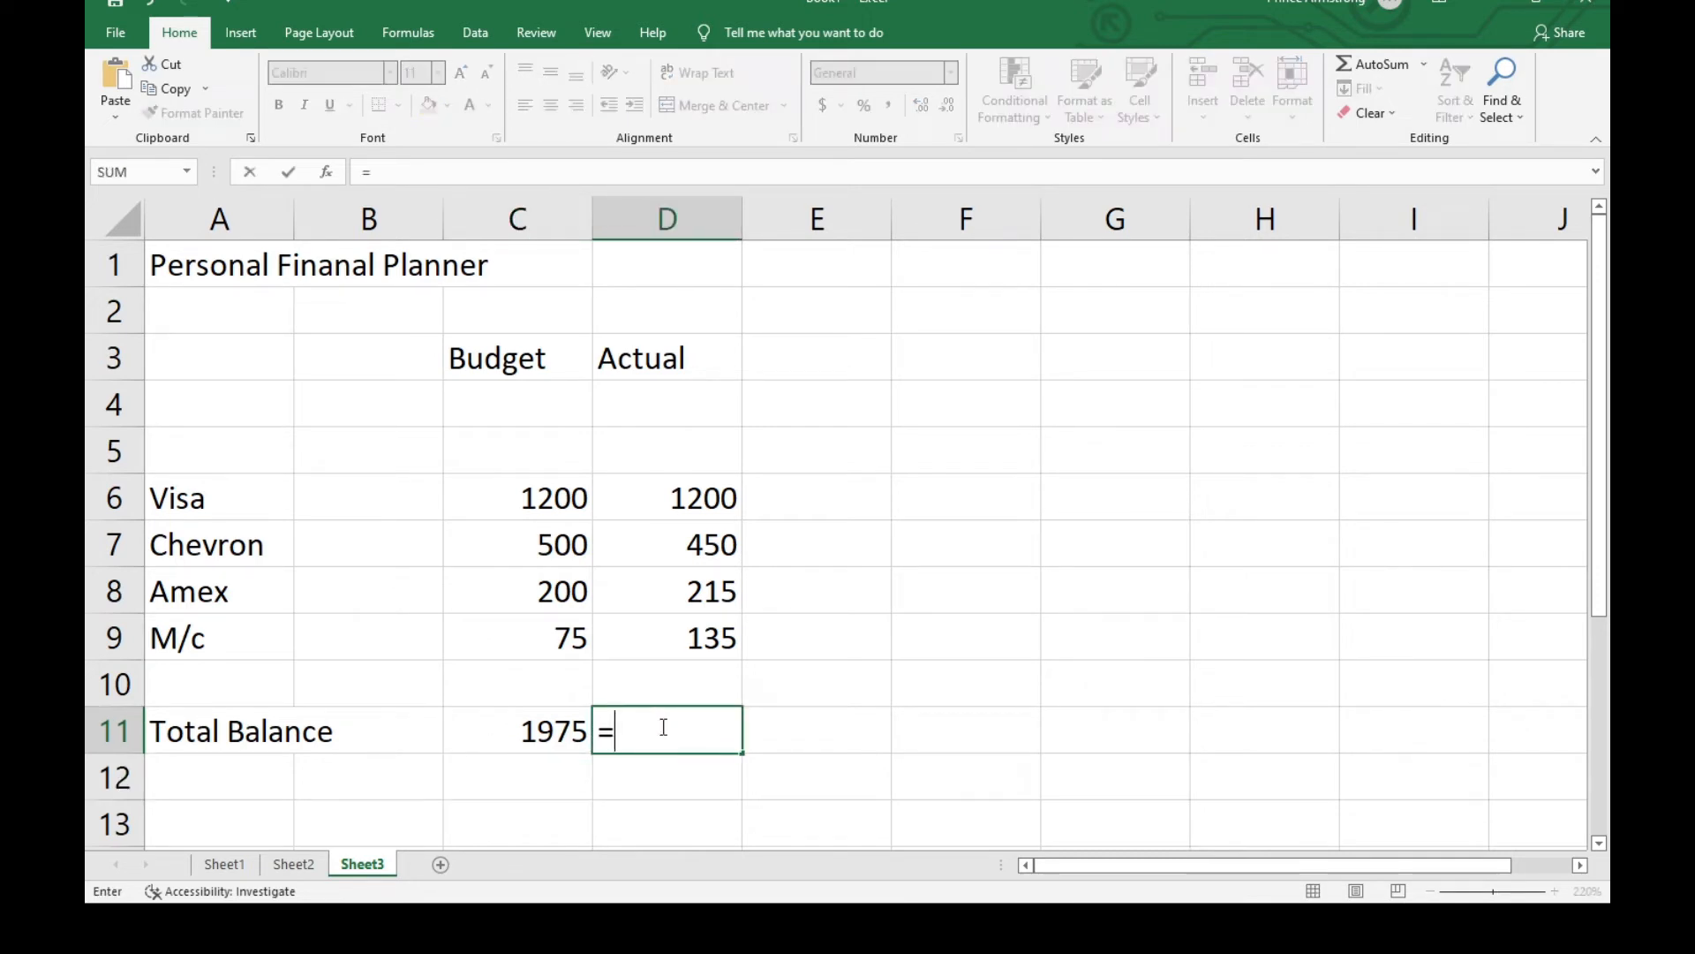
pyautogui.write('sum')
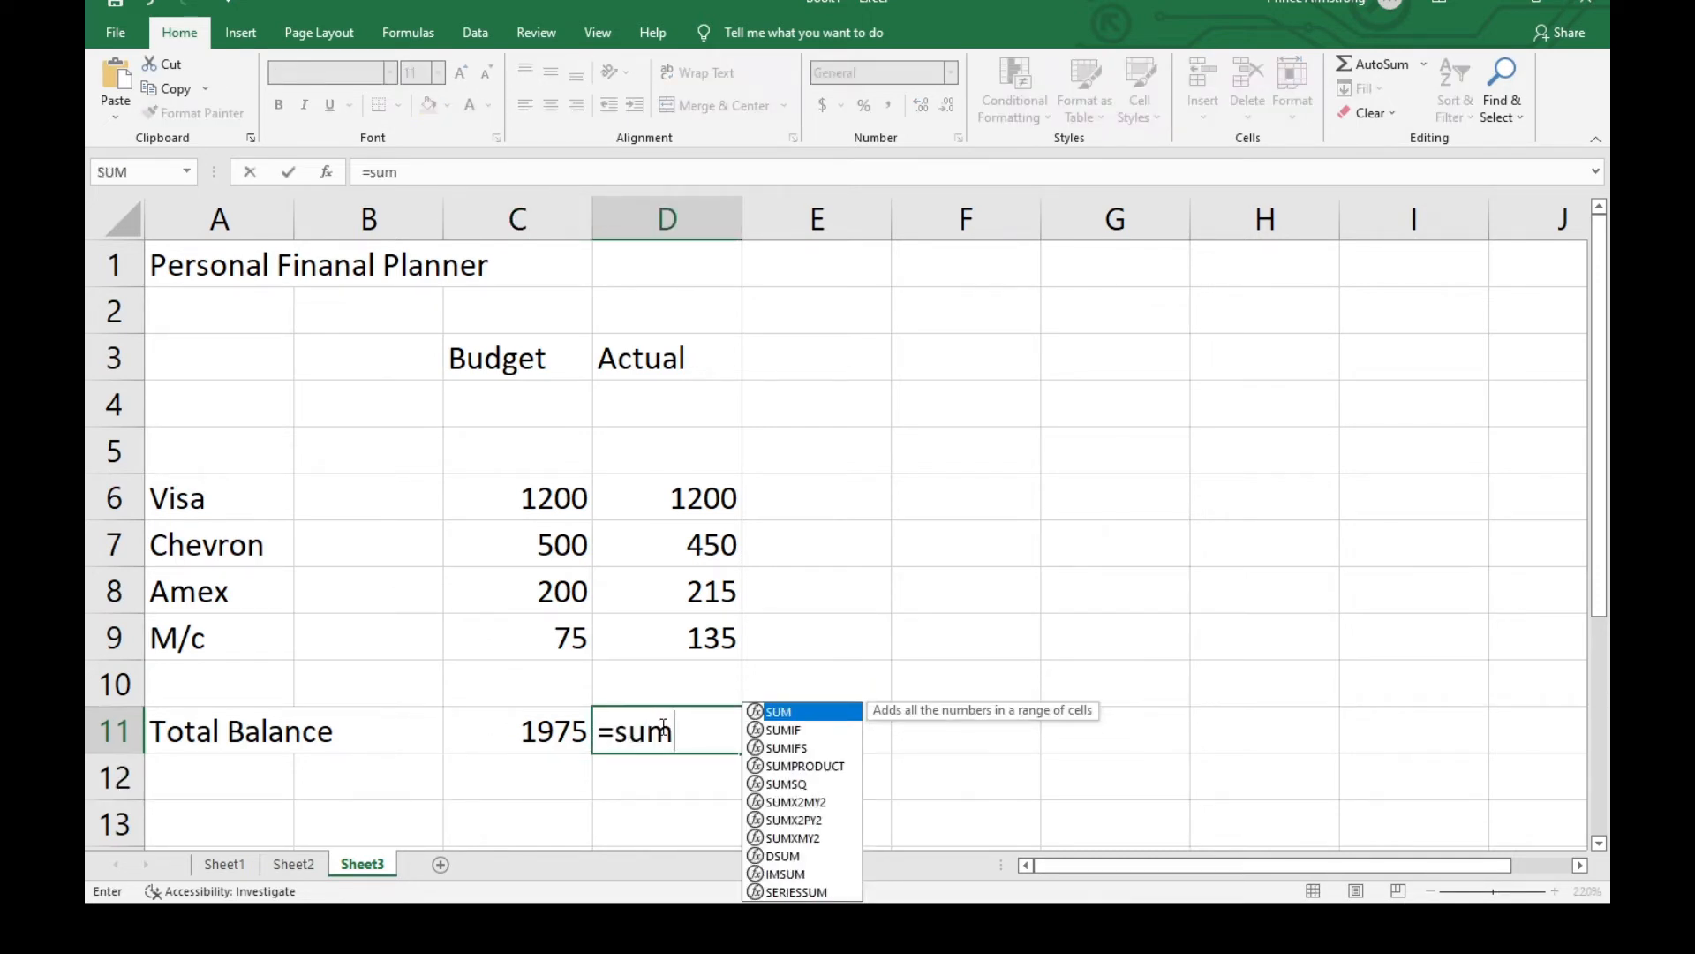
pyautogui.write('(')
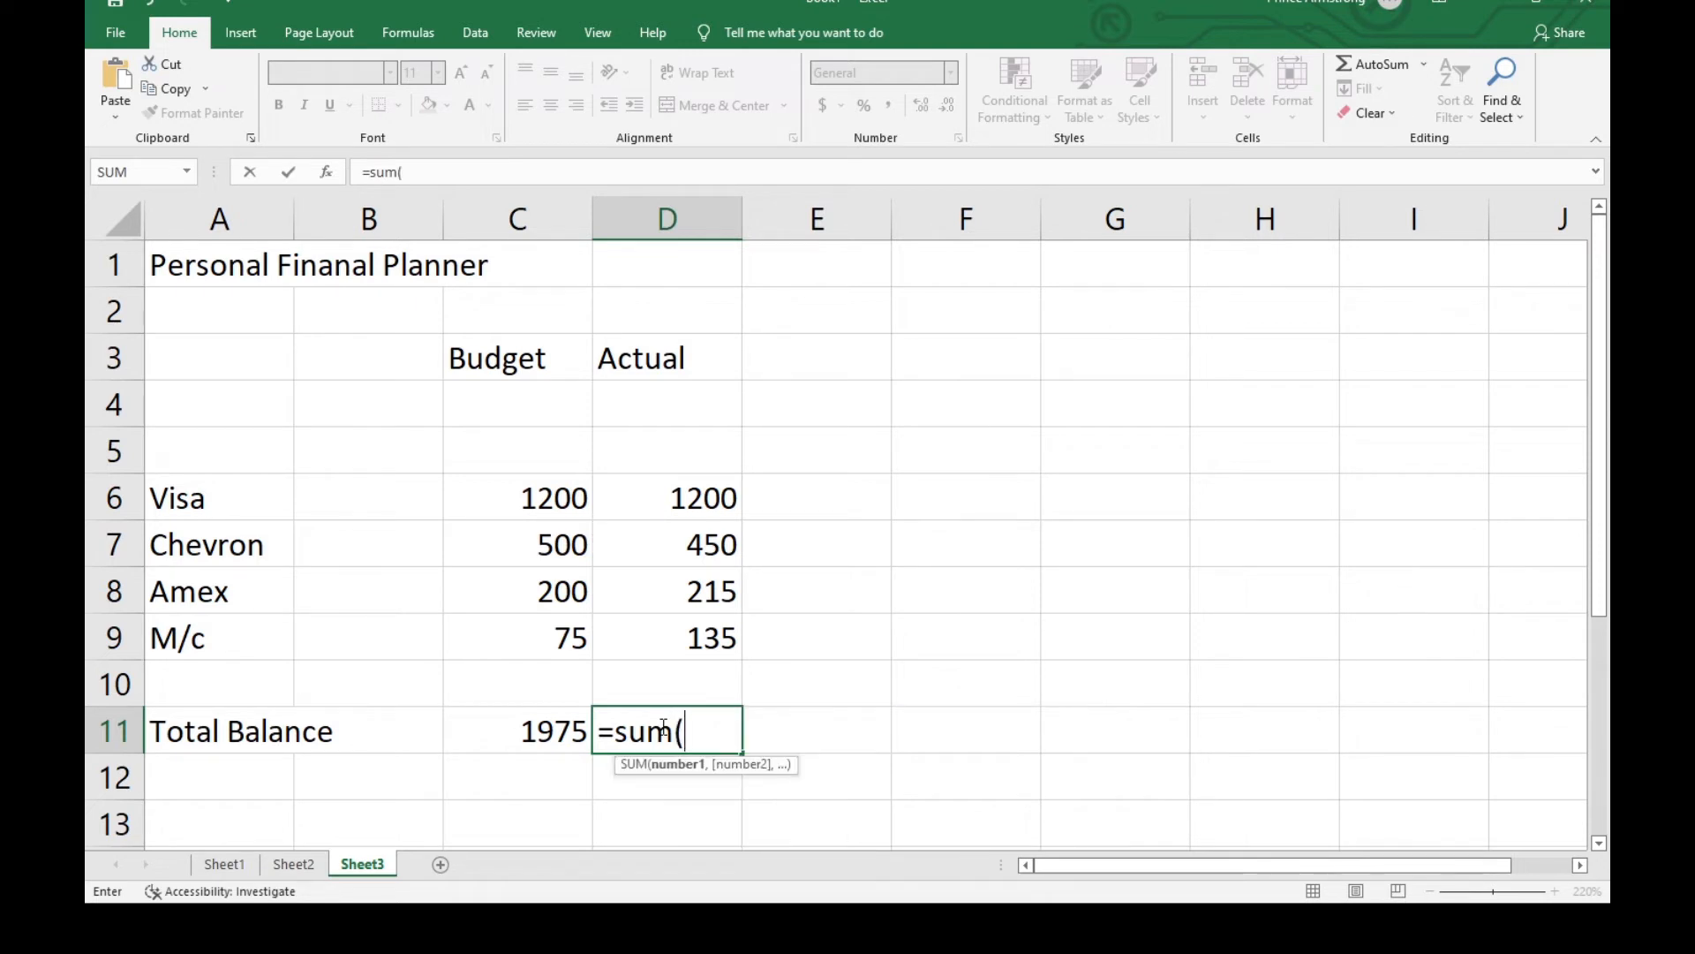
pyautogui.write('d5')
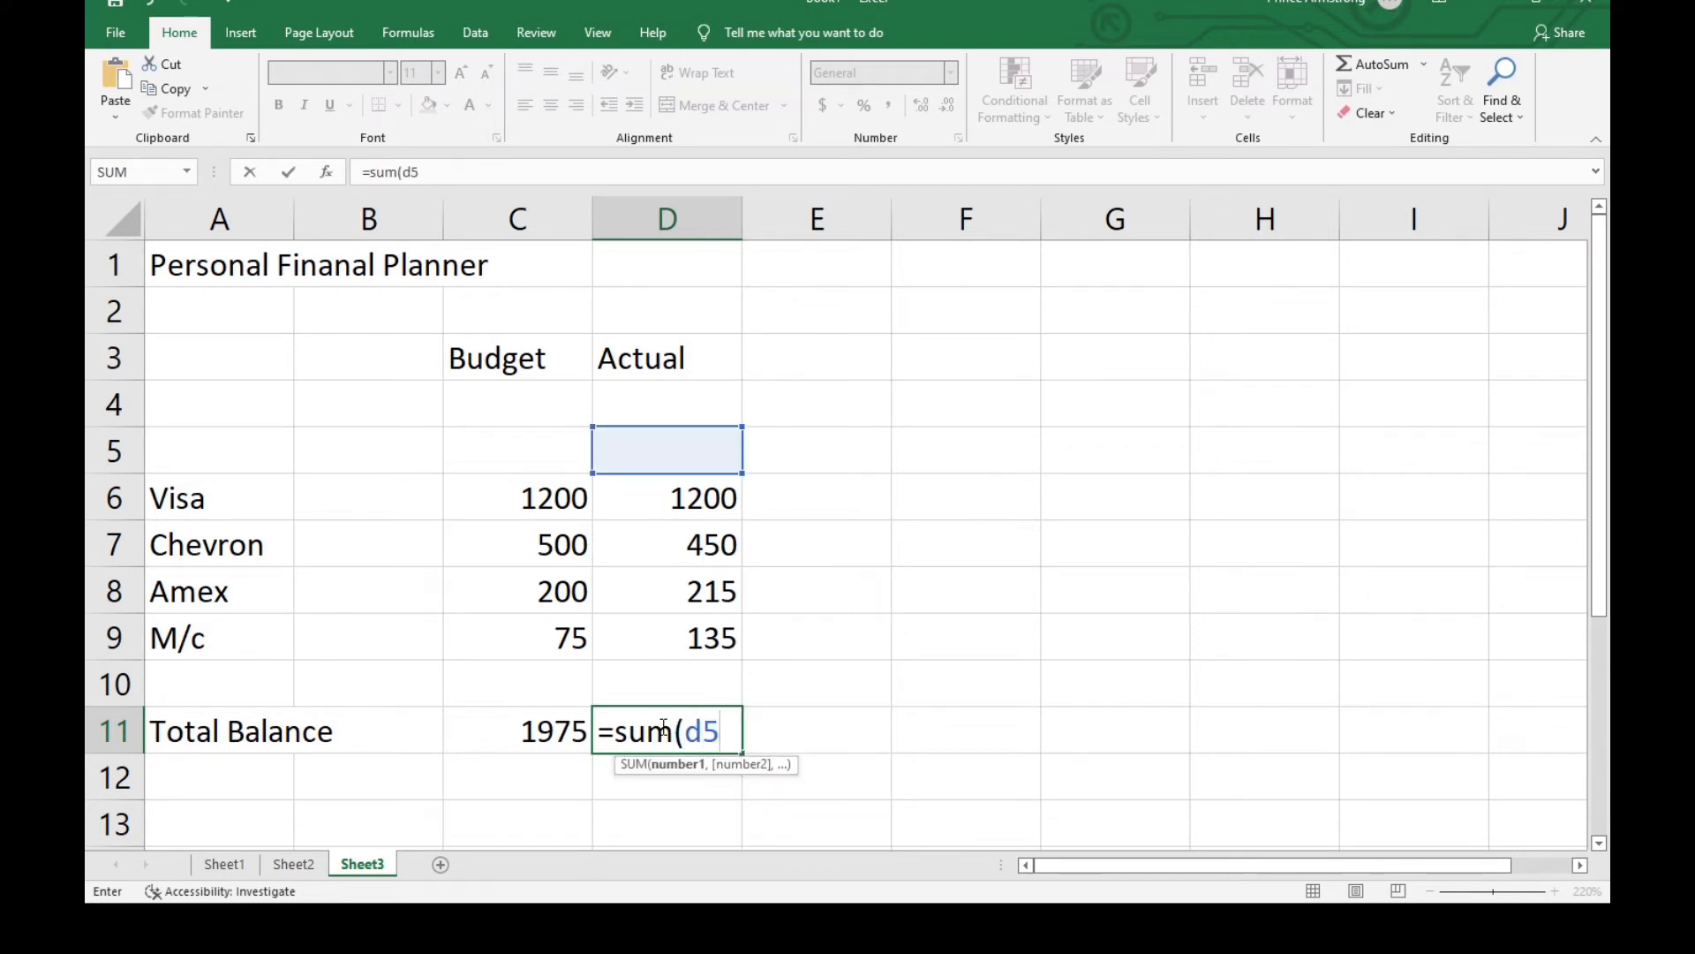
pyautogui.press('BackSpace')
pyautogui.write('6')
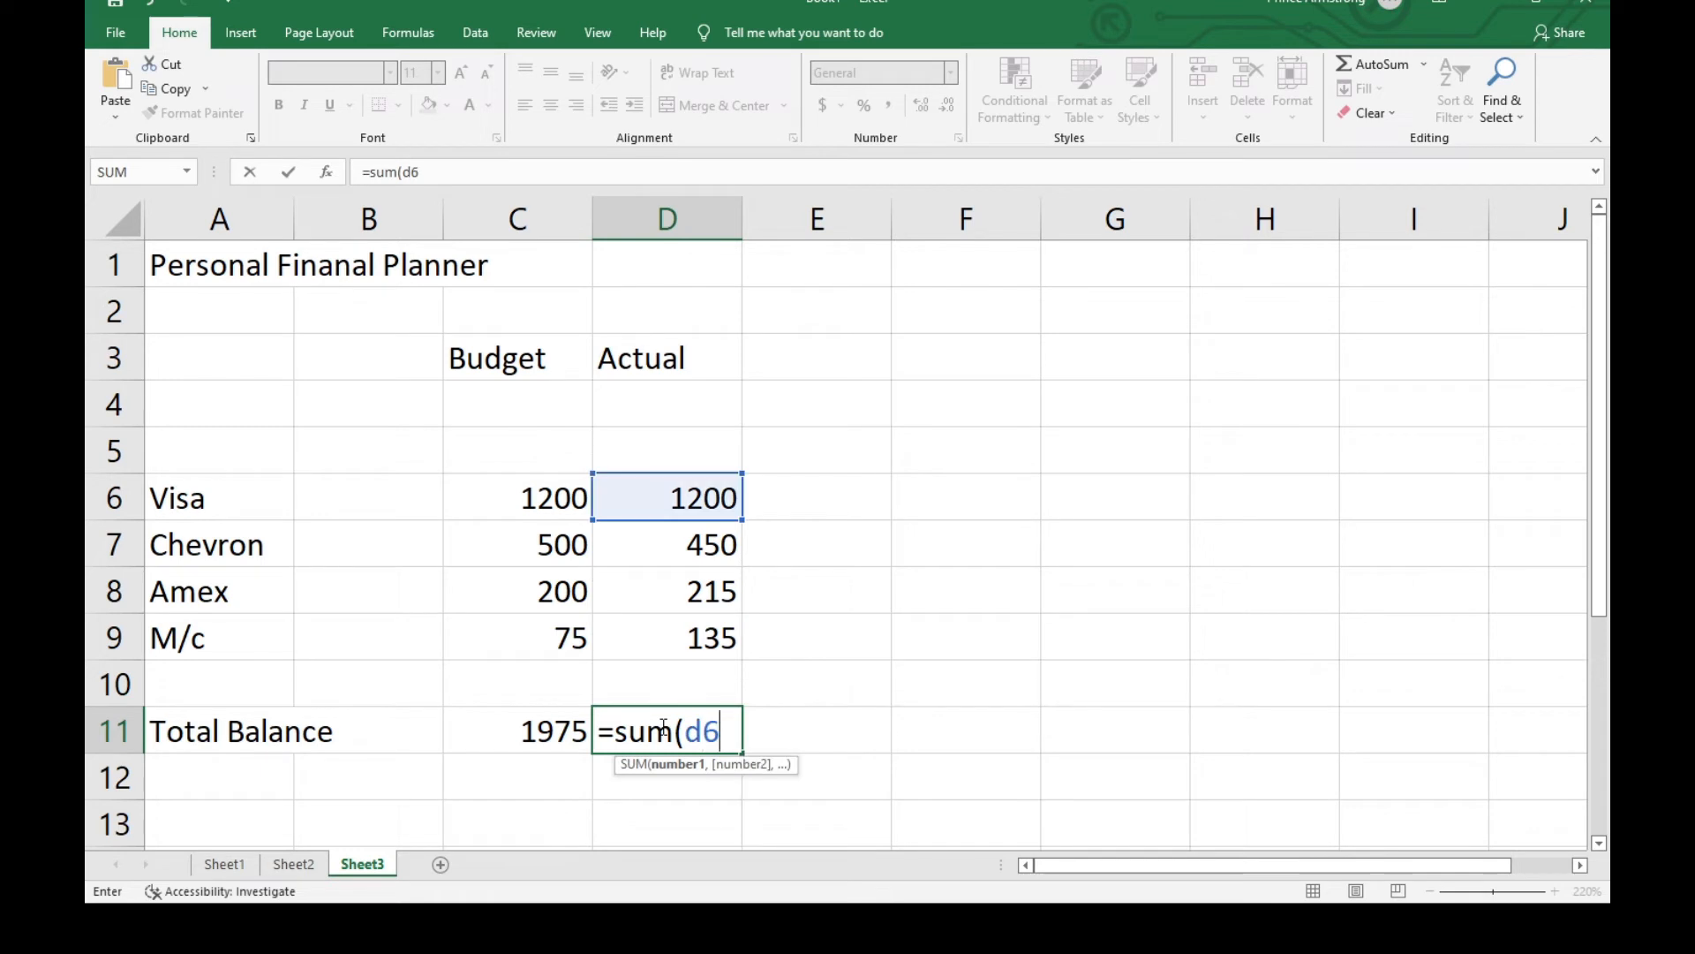
pyautogui.write(':d9')
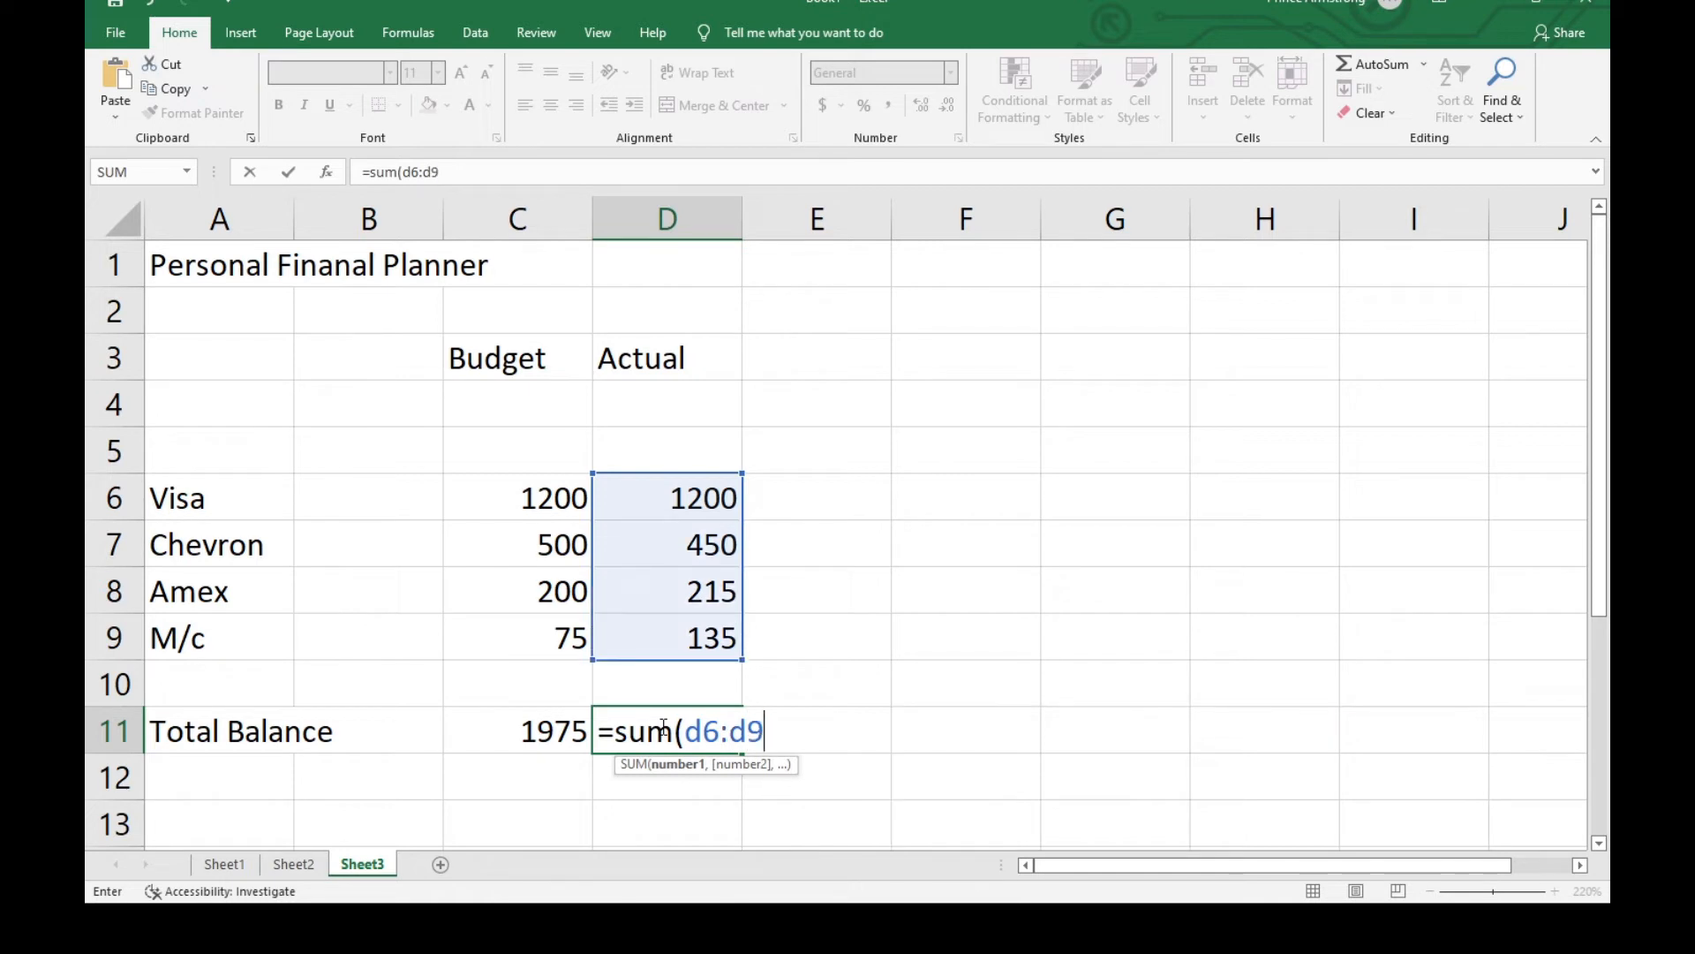
pyautogui.write(')')
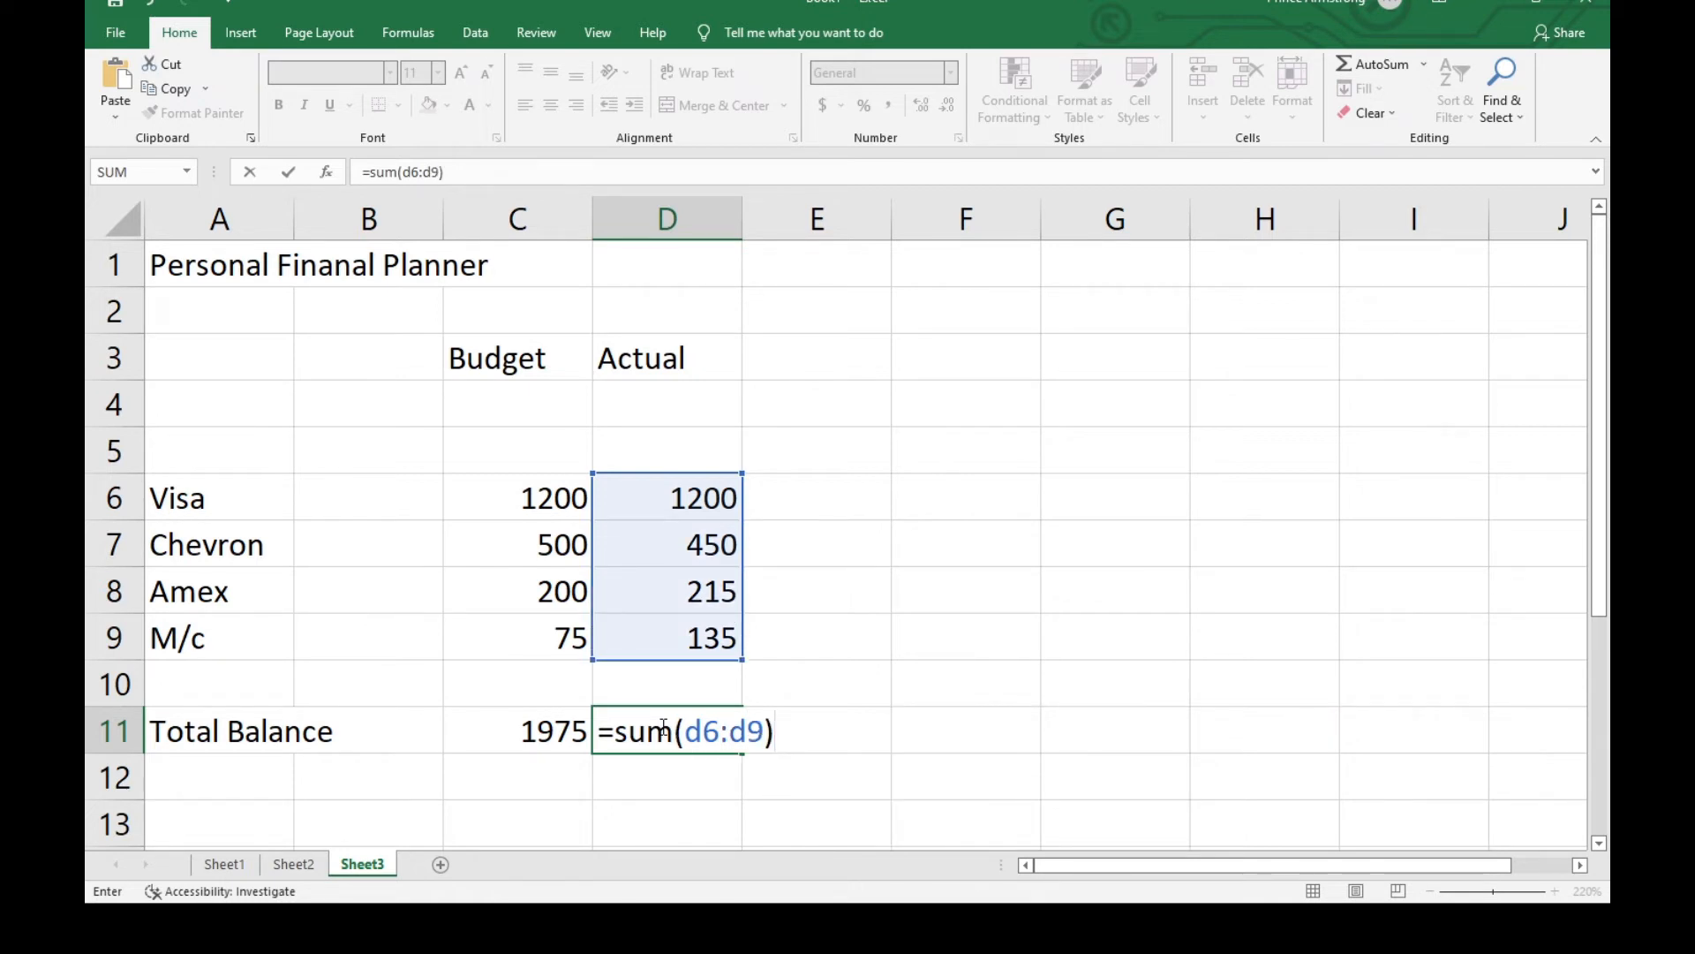
pyautogui.press('Return')
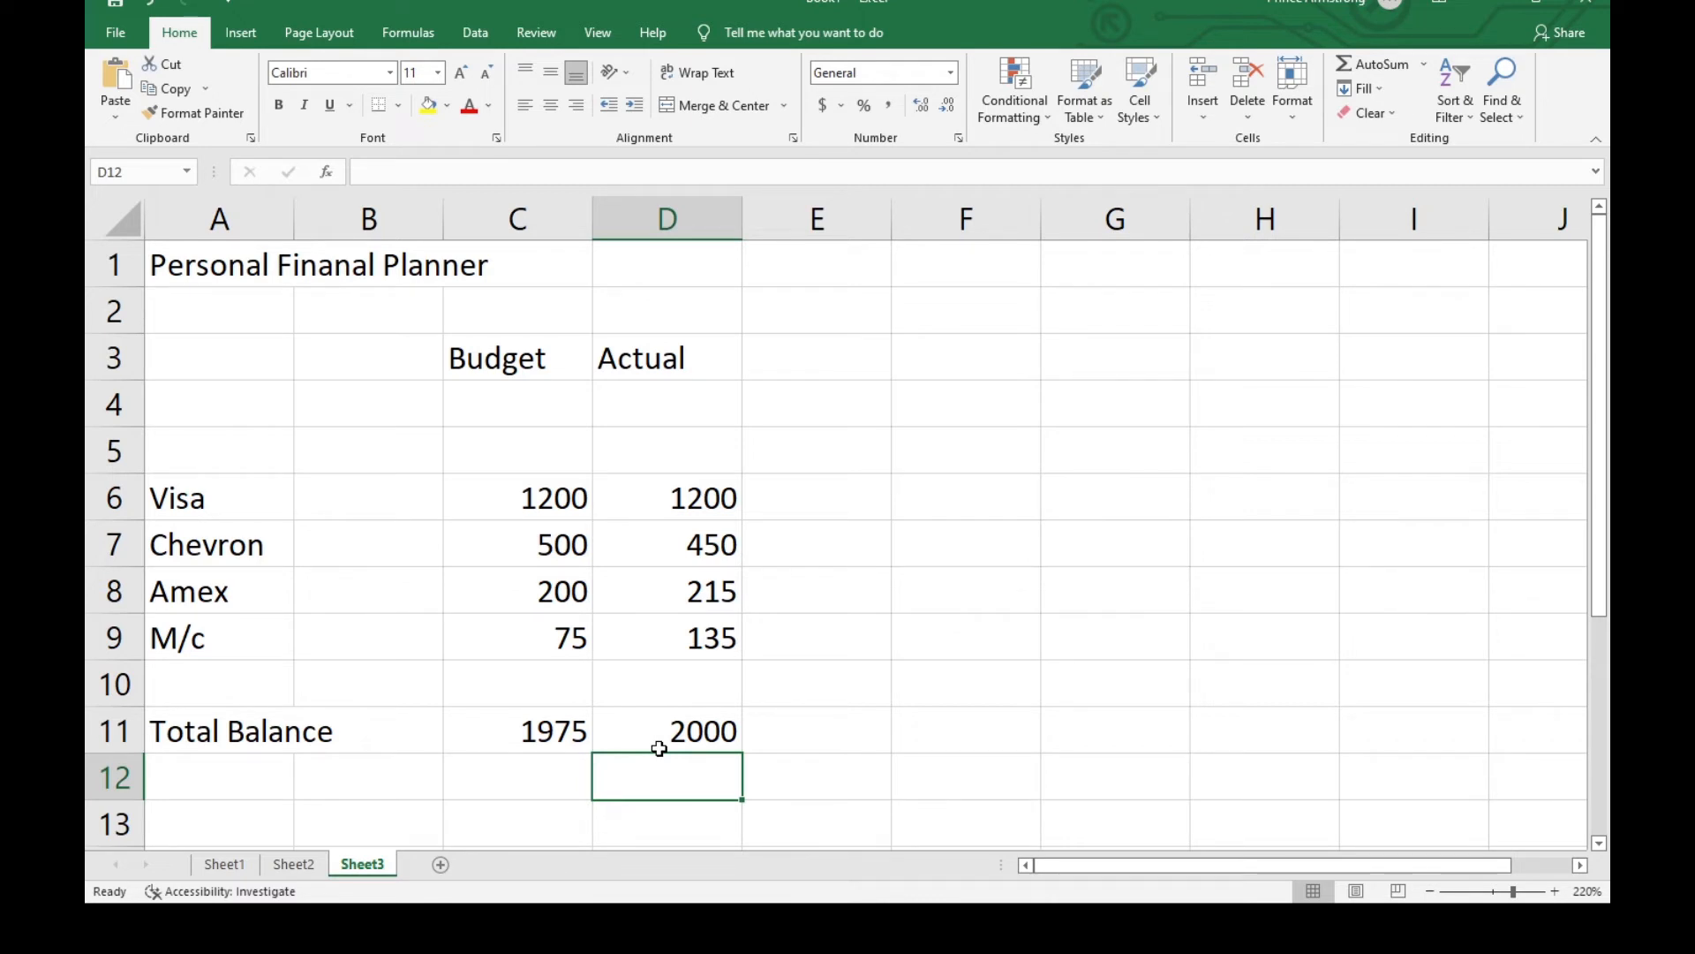
# Add the column heading "Variance" in cell E3, beside the Actual heading
pyautogui.click(800, 344)
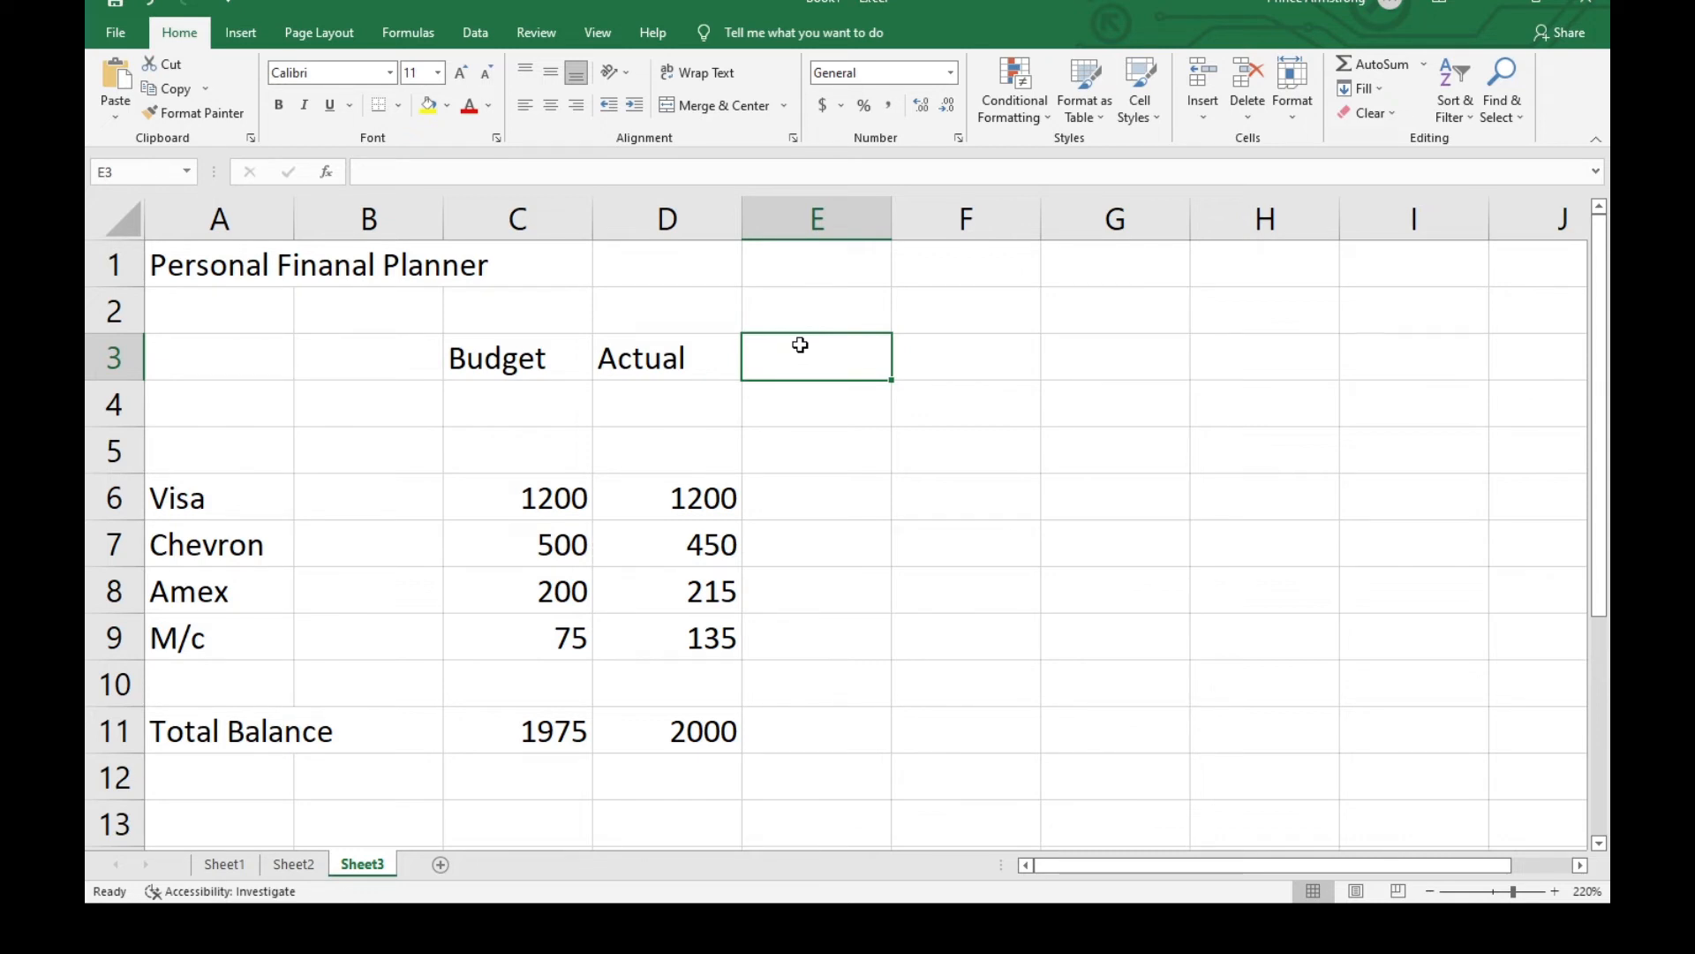
pyautogui.write('V')
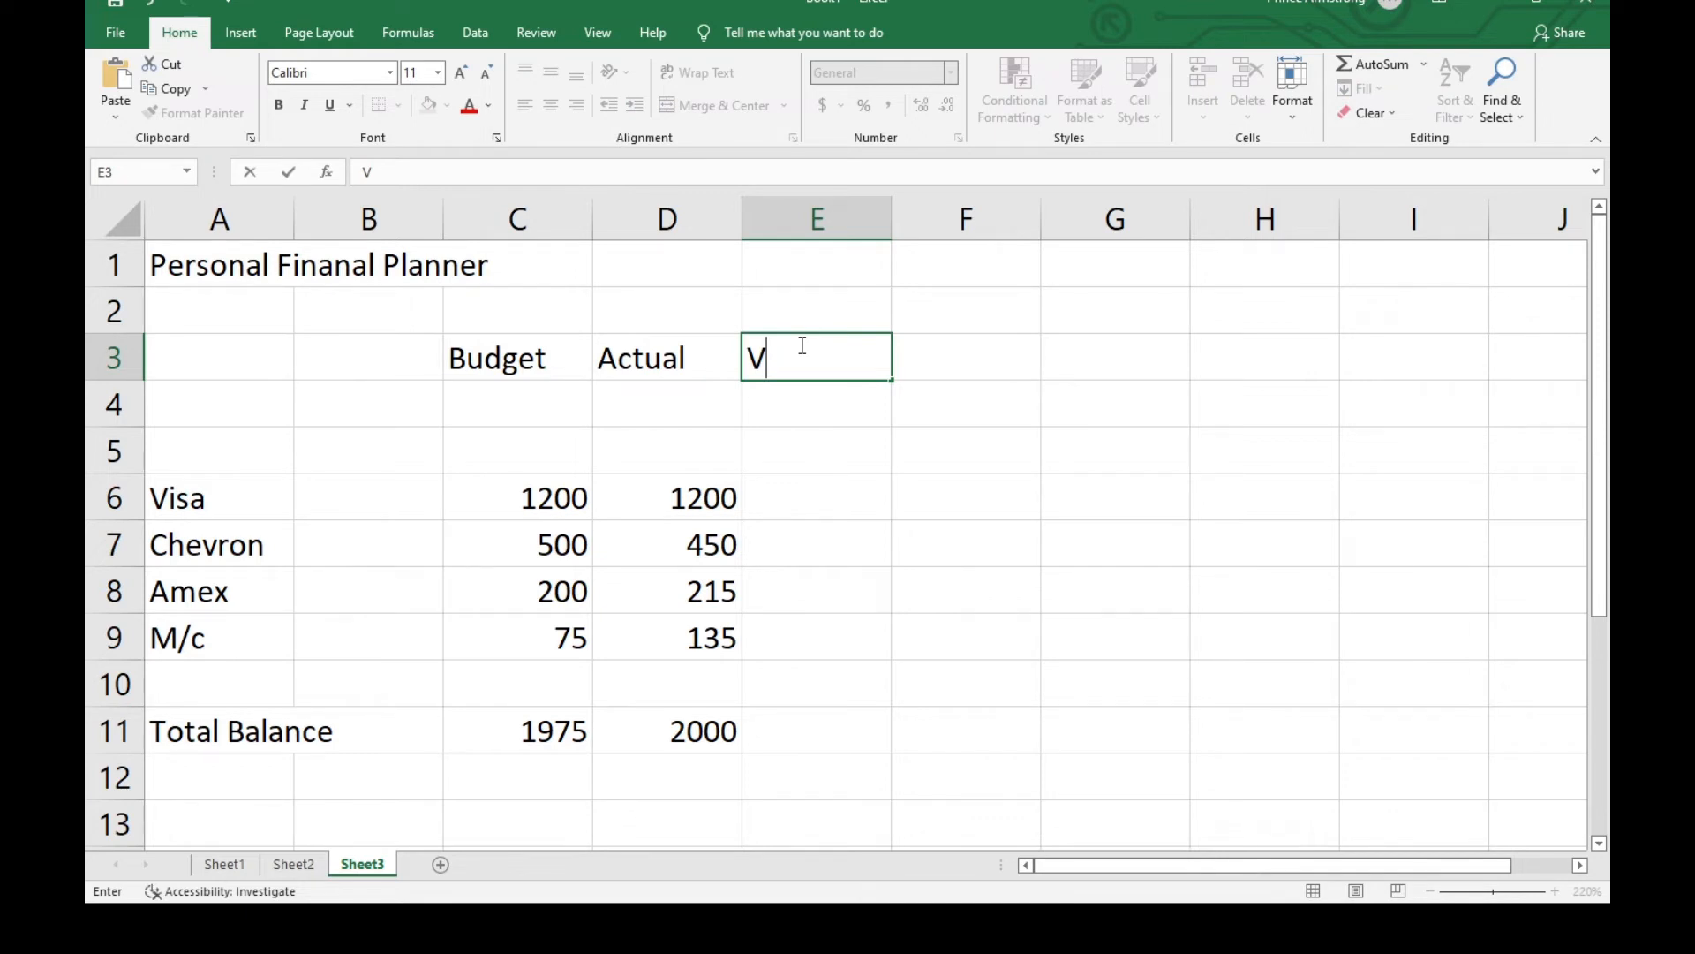
pyautogui.write('ariance')
pyautogui.click(813, 457)
# Calculate the Visa variance in cell E6 with the formula =c6-d6
pyautogui.click(809, 492)
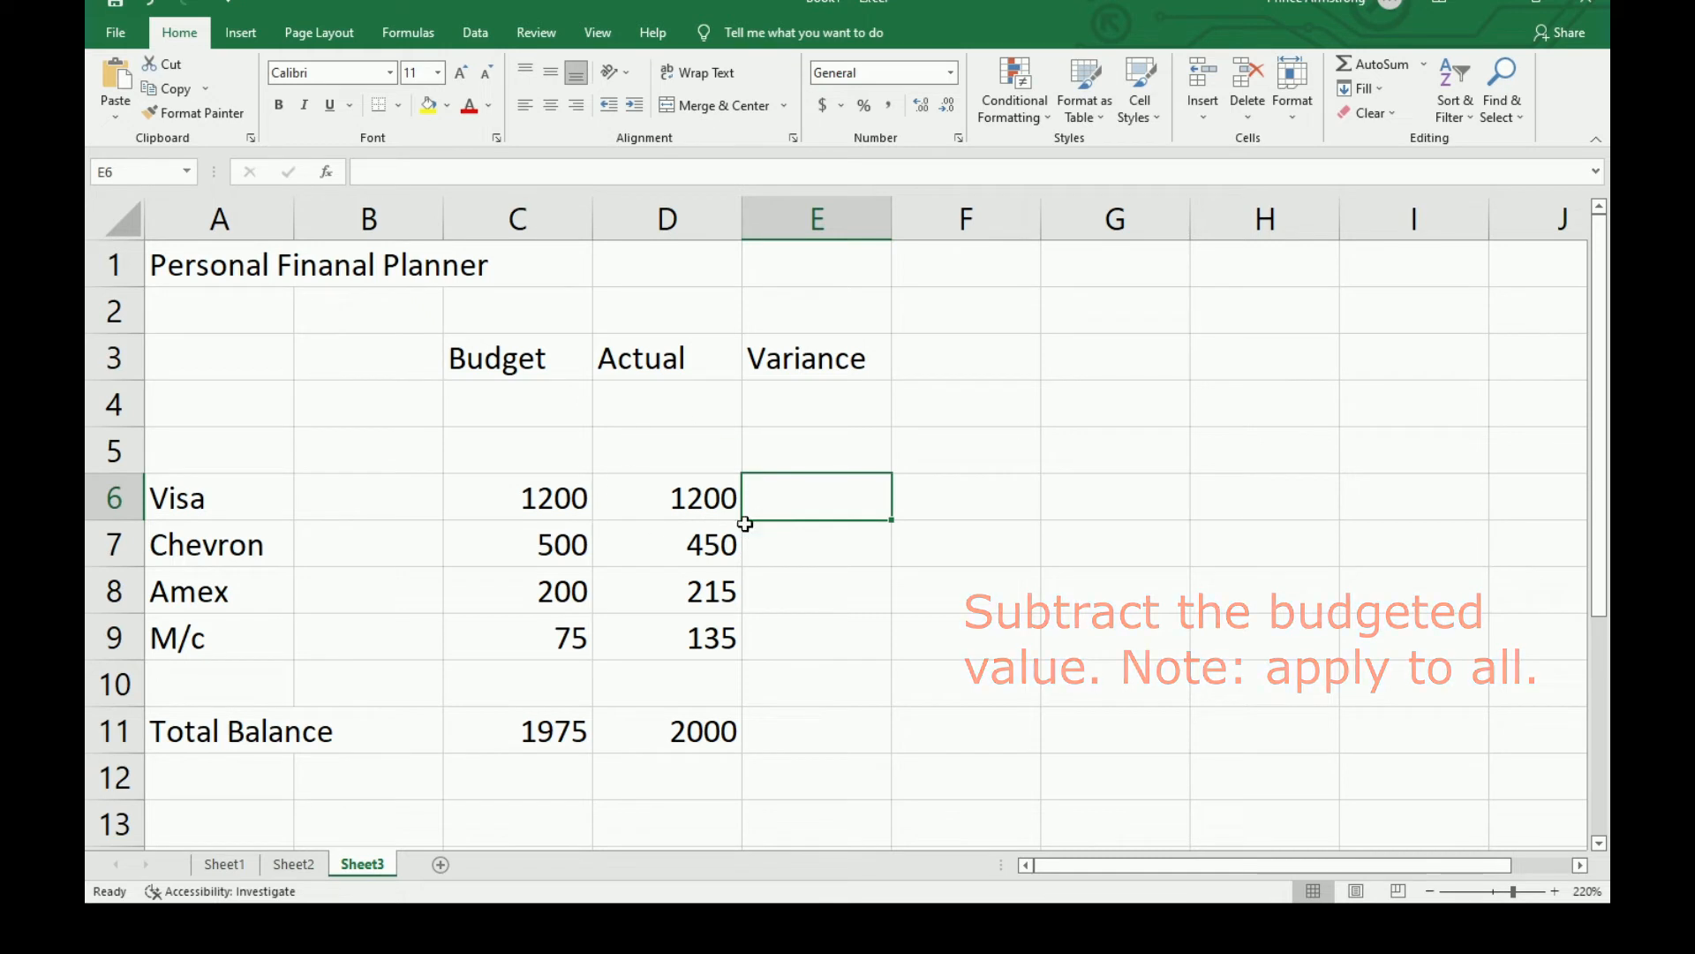
pyautogui.write('=')
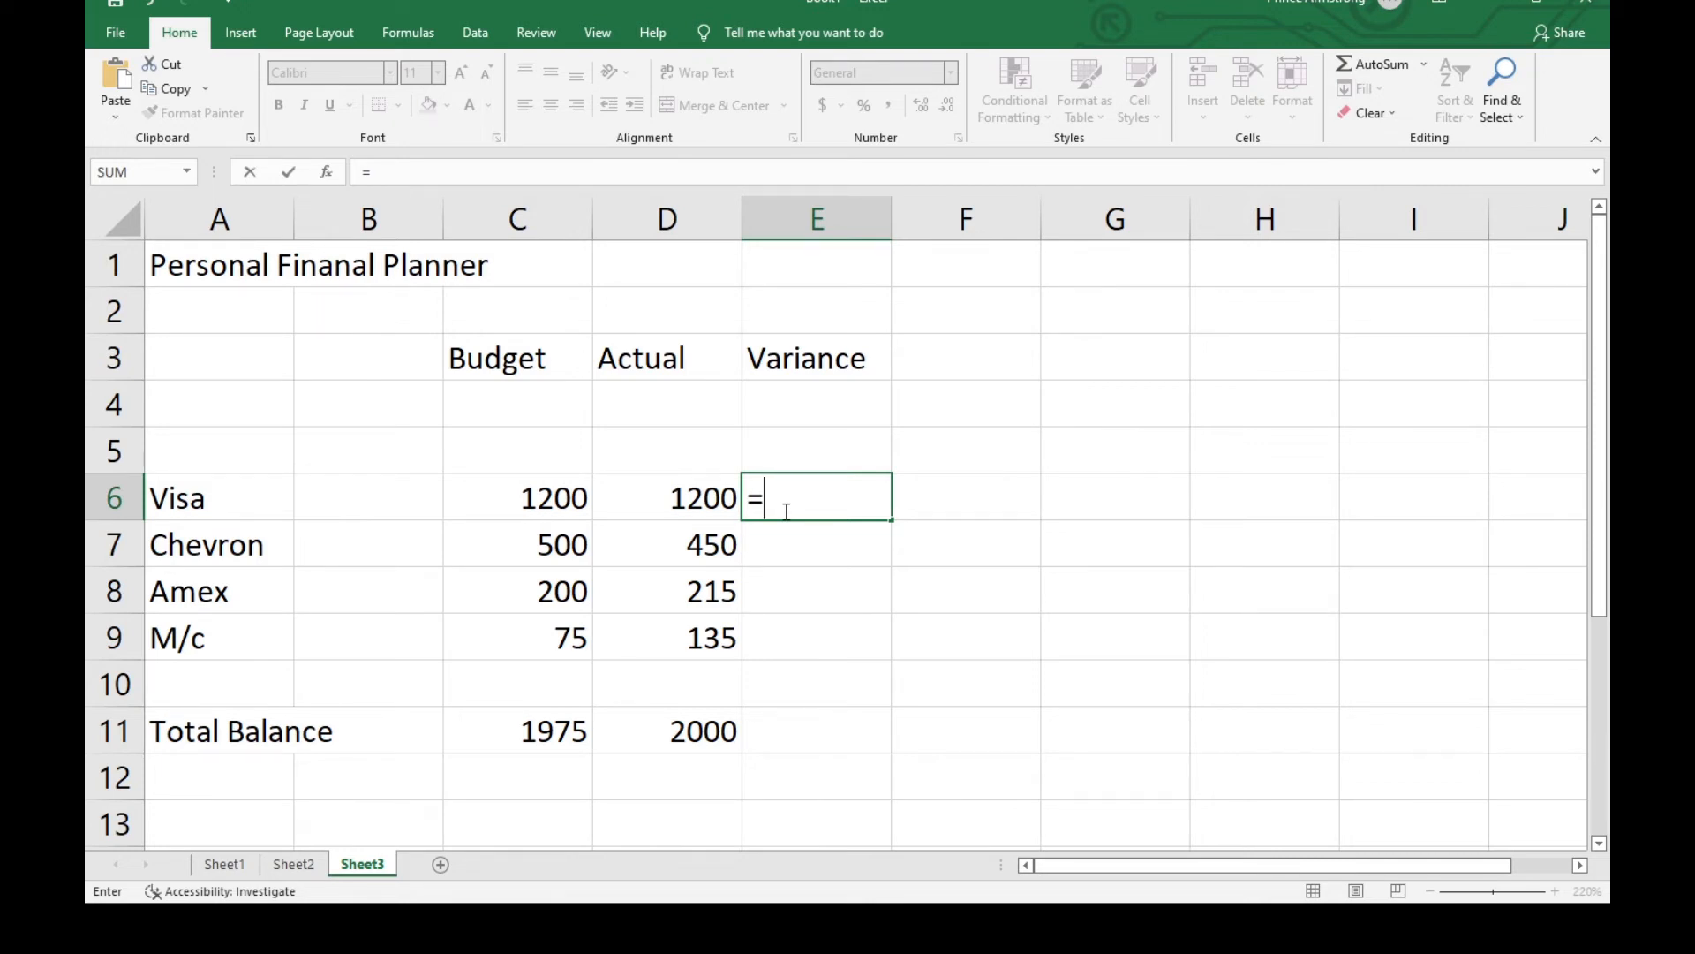
pyautogui.write('c6-')
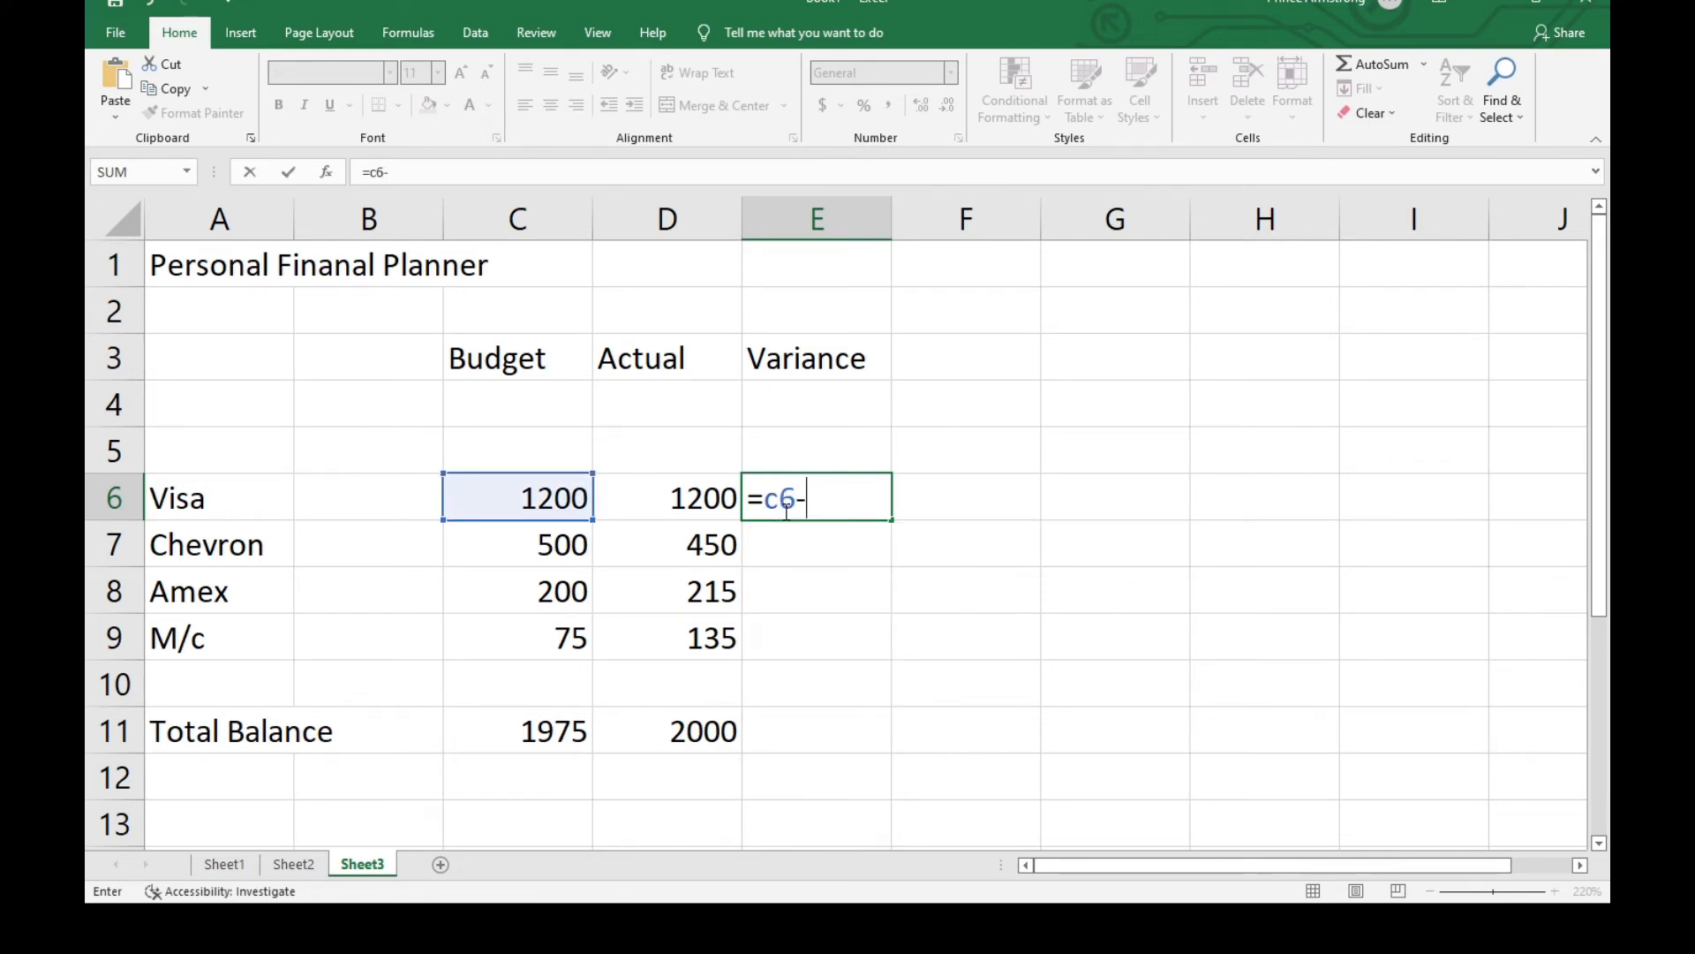
pyautogui.write('d6')
pyautogui.press('Return')
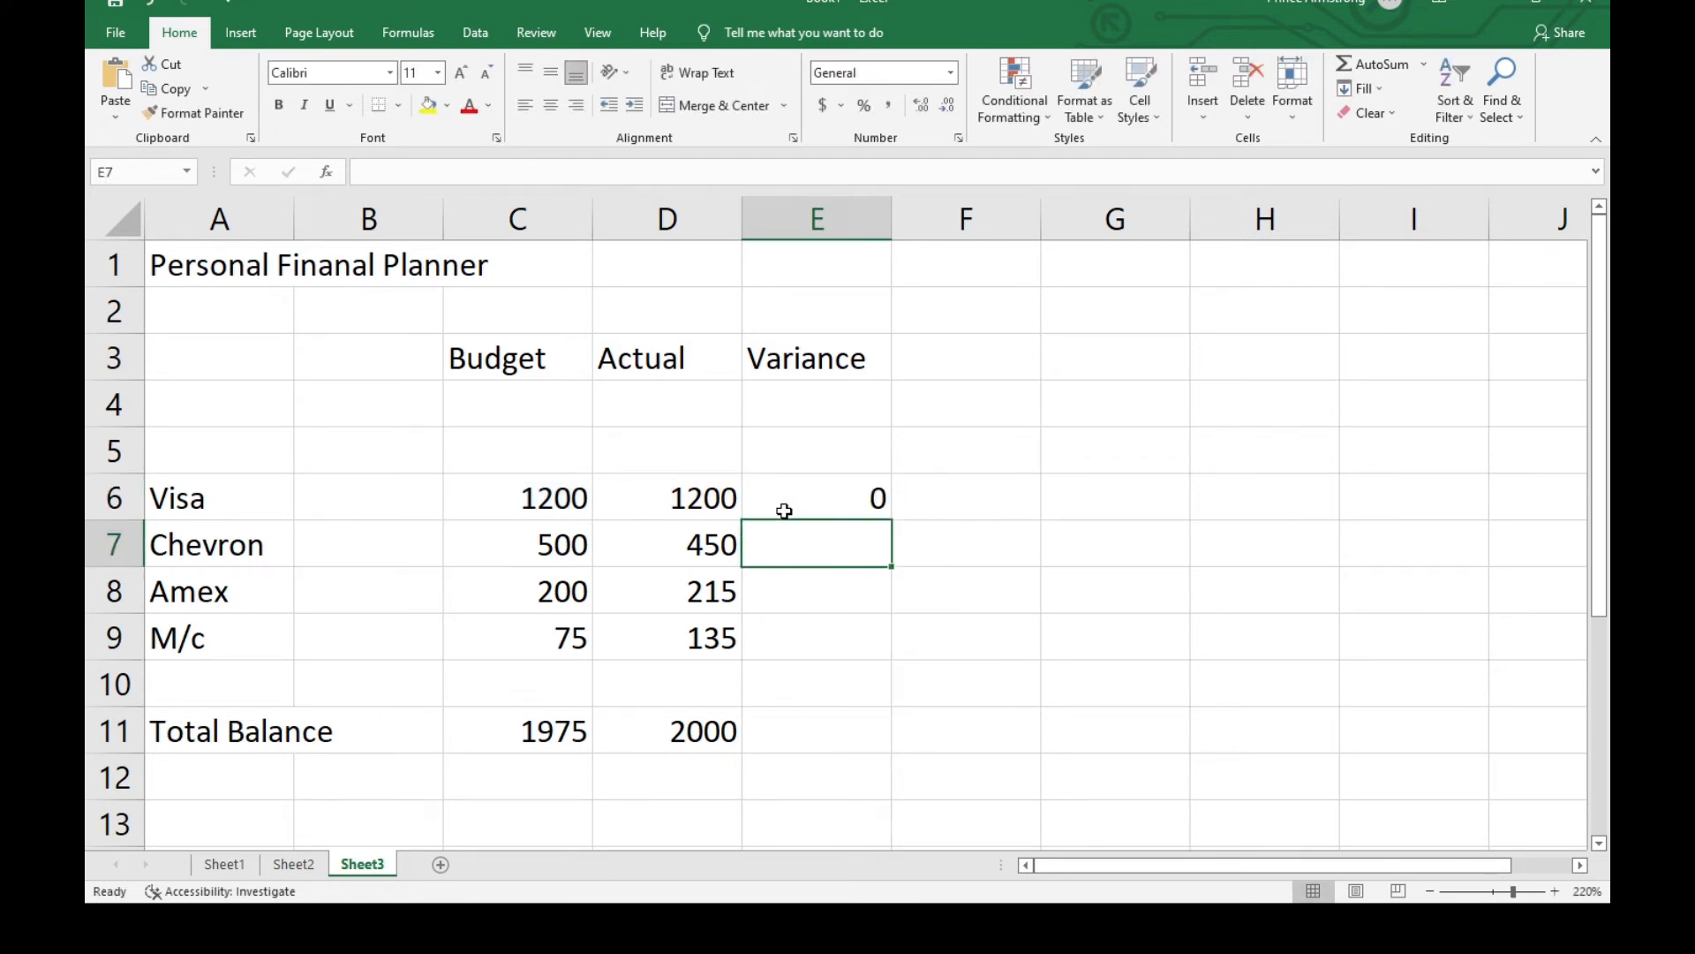
# Calculate the Chevron variance in cell E7 with the formula =c7-d7
pyautogui.write('=')
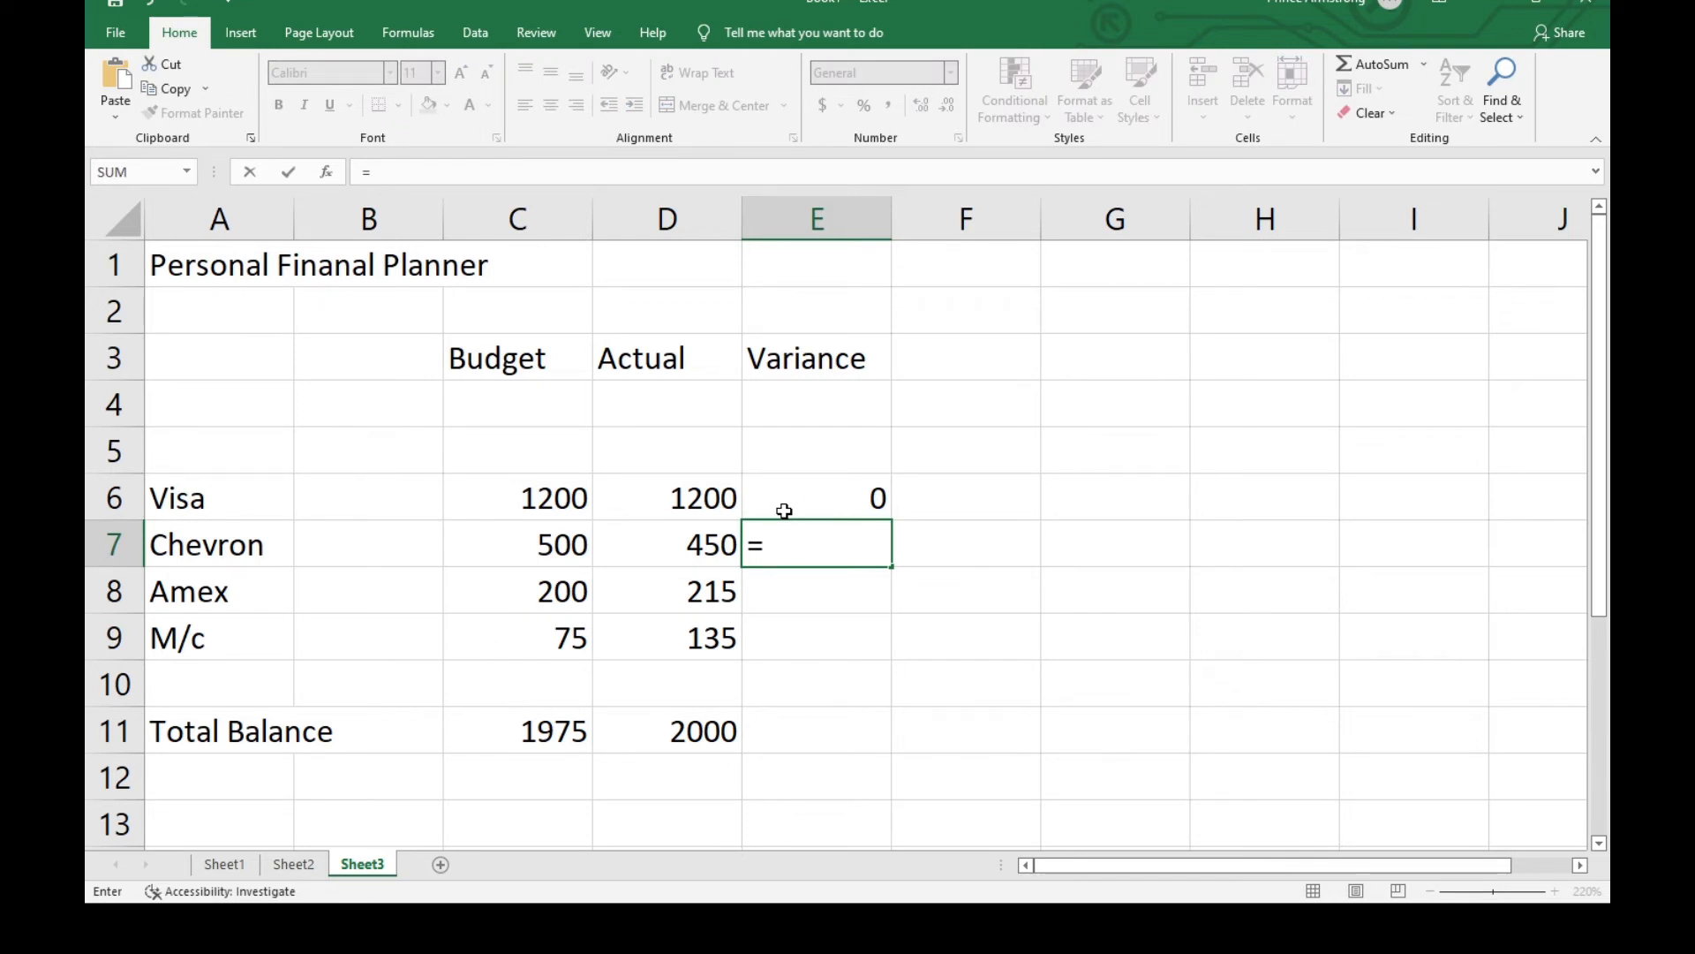
pyautogui.write('c7')
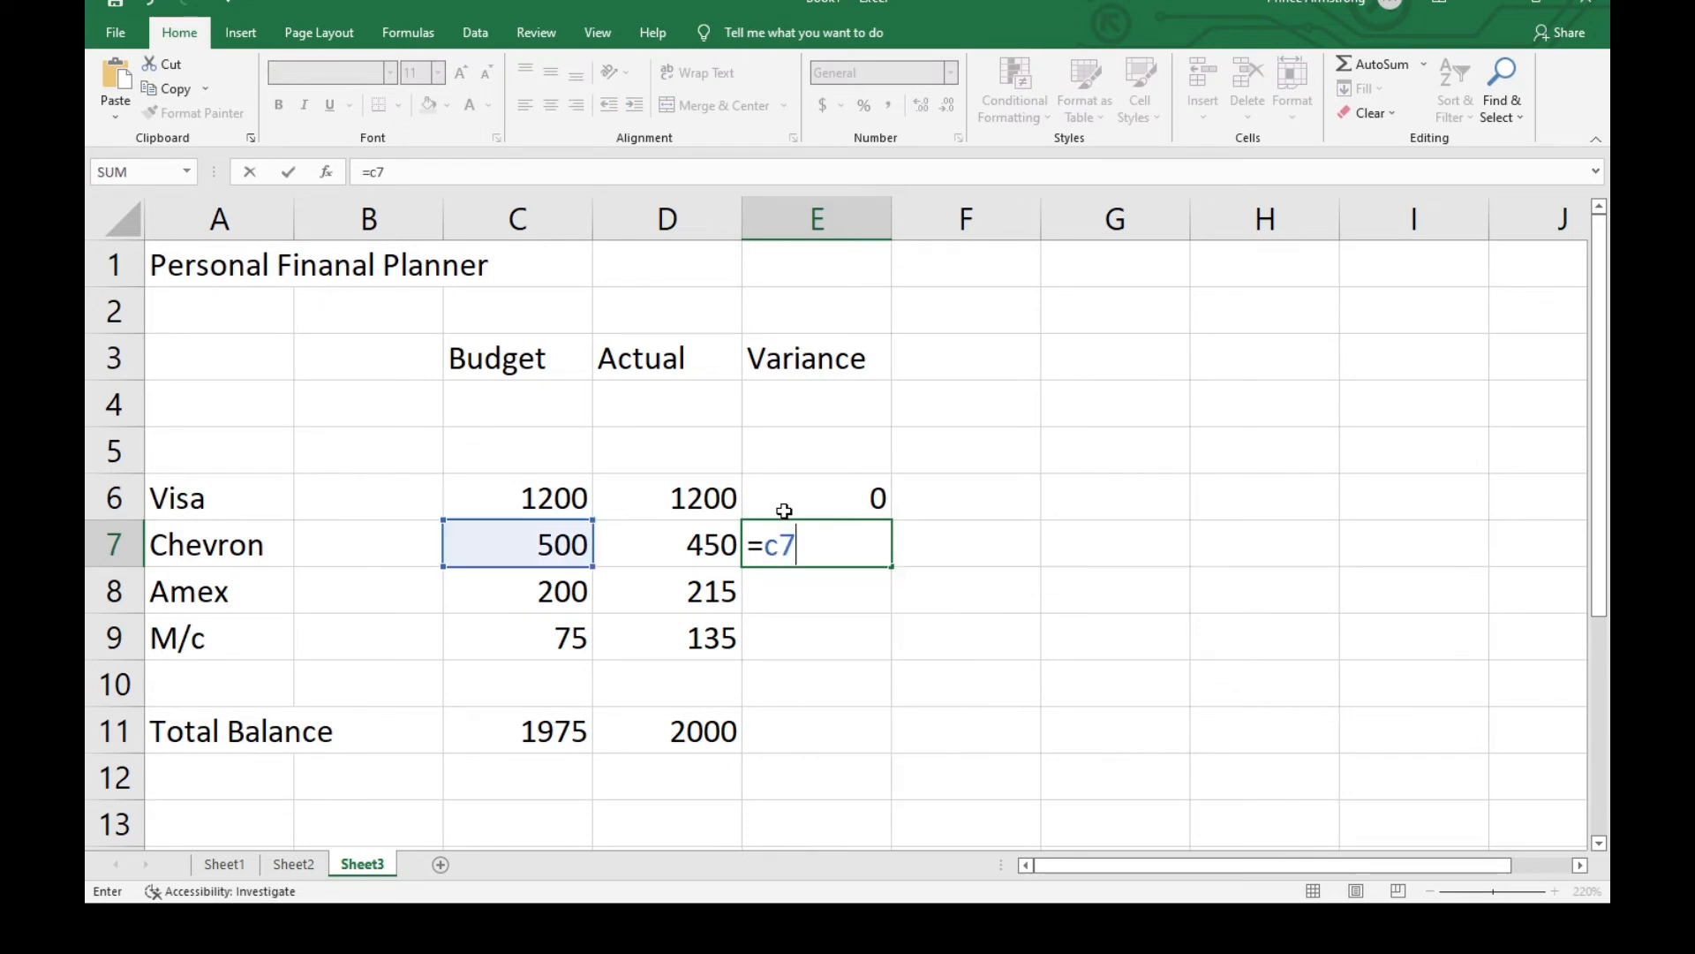
pyautogui.write('-d7')
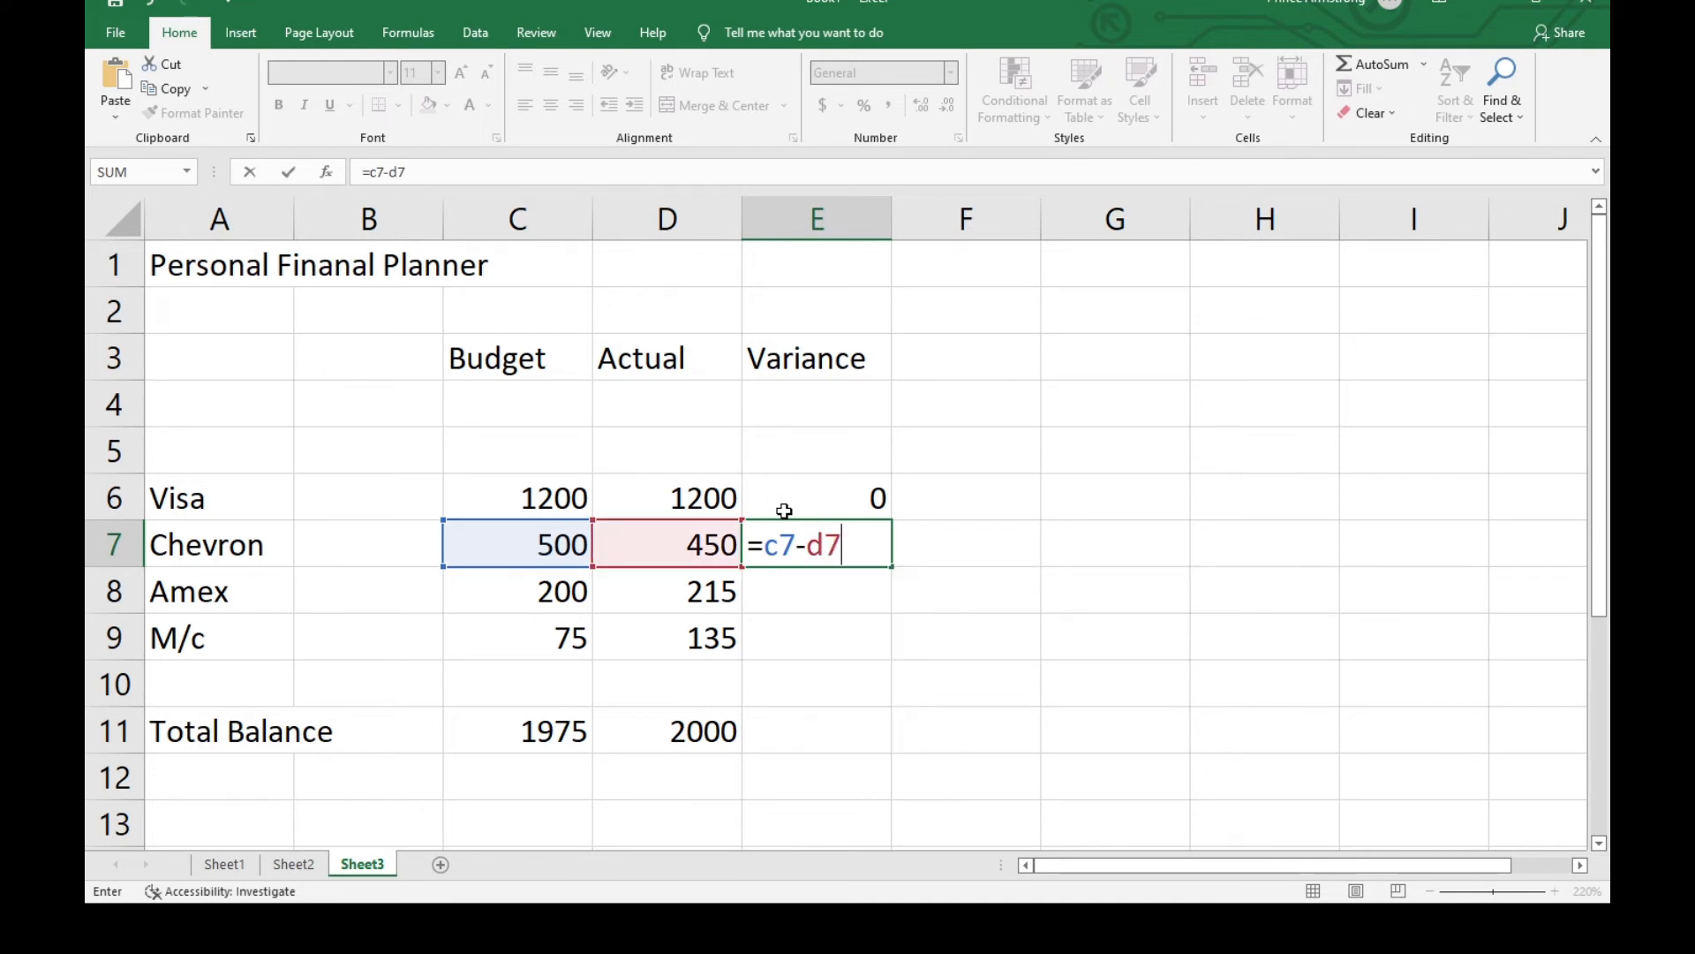
pyautogui.press('Return')
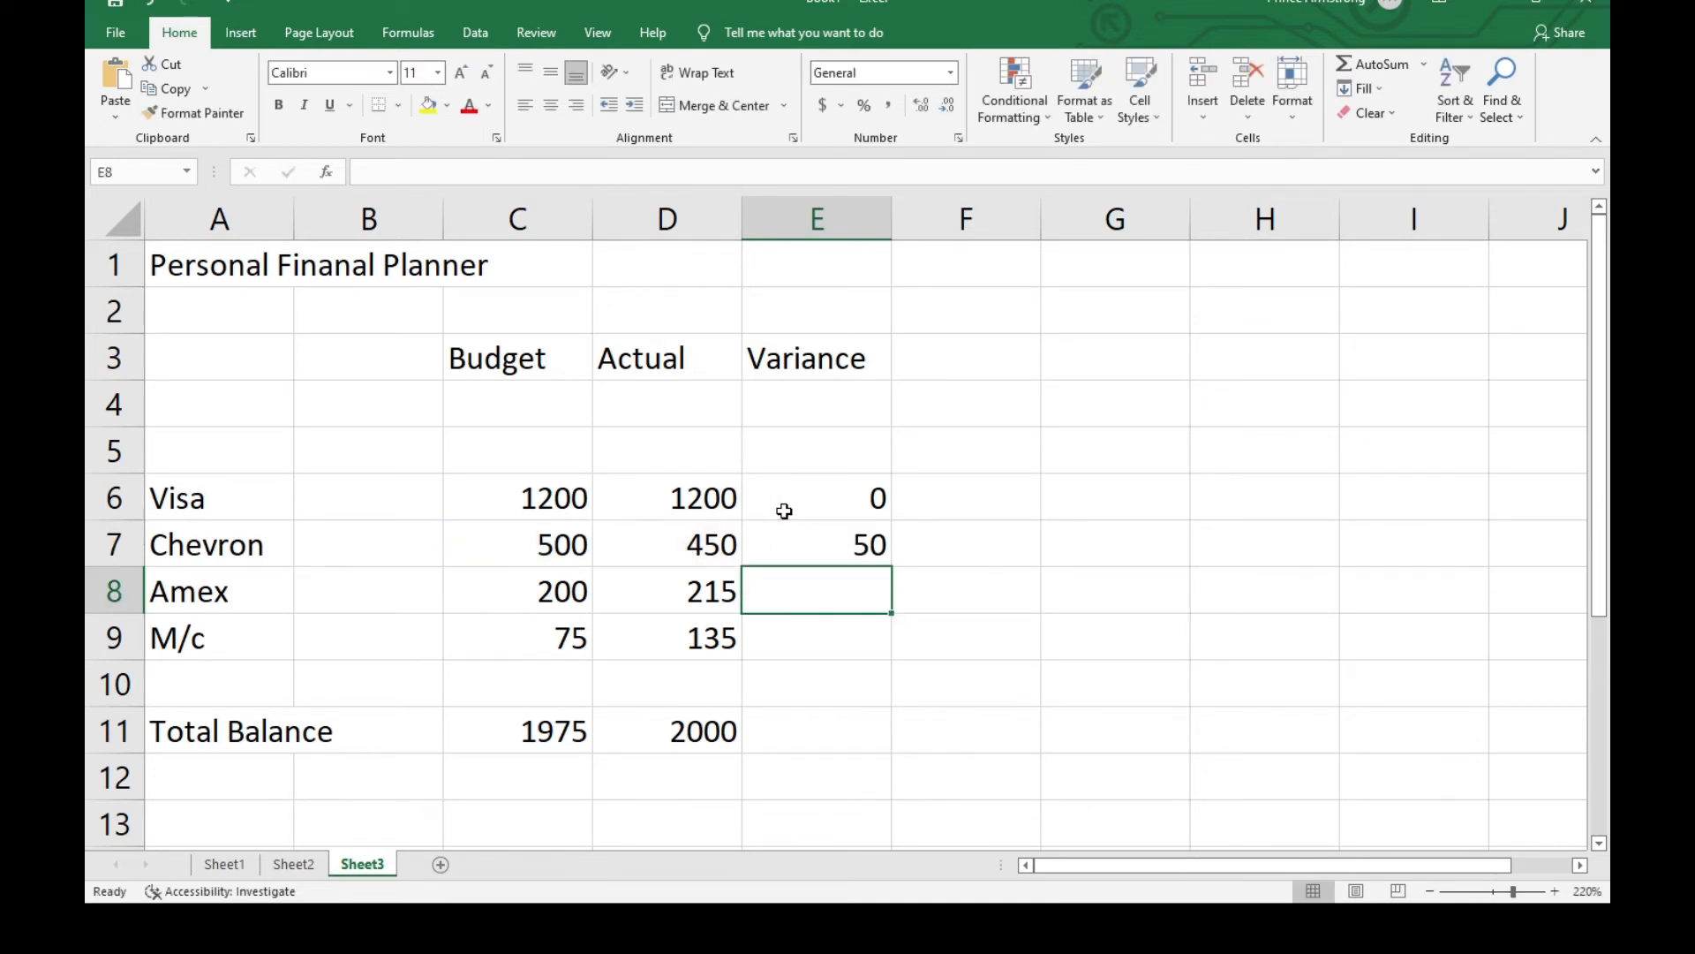
# Try filling the Chevron variance formula from E7 down through the Amex and M/c rows, and undo the fill
pyautogui.write('=')
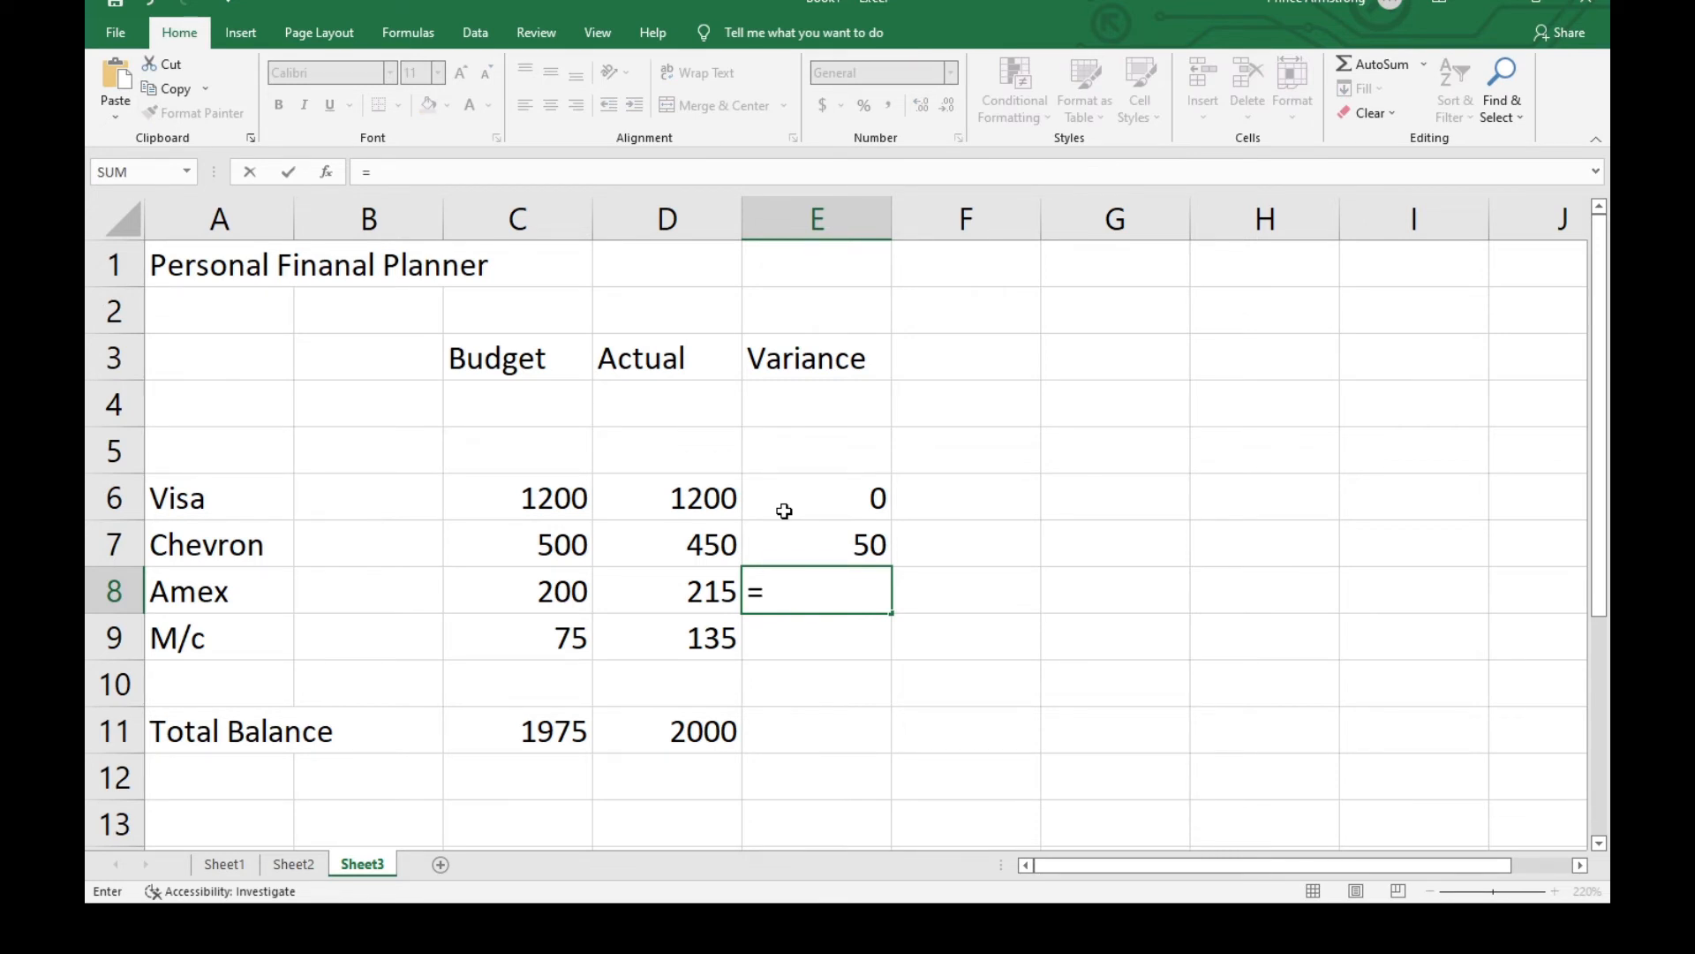
pyautogui.press('BackSpace')
pyautogui.click(836, 553)
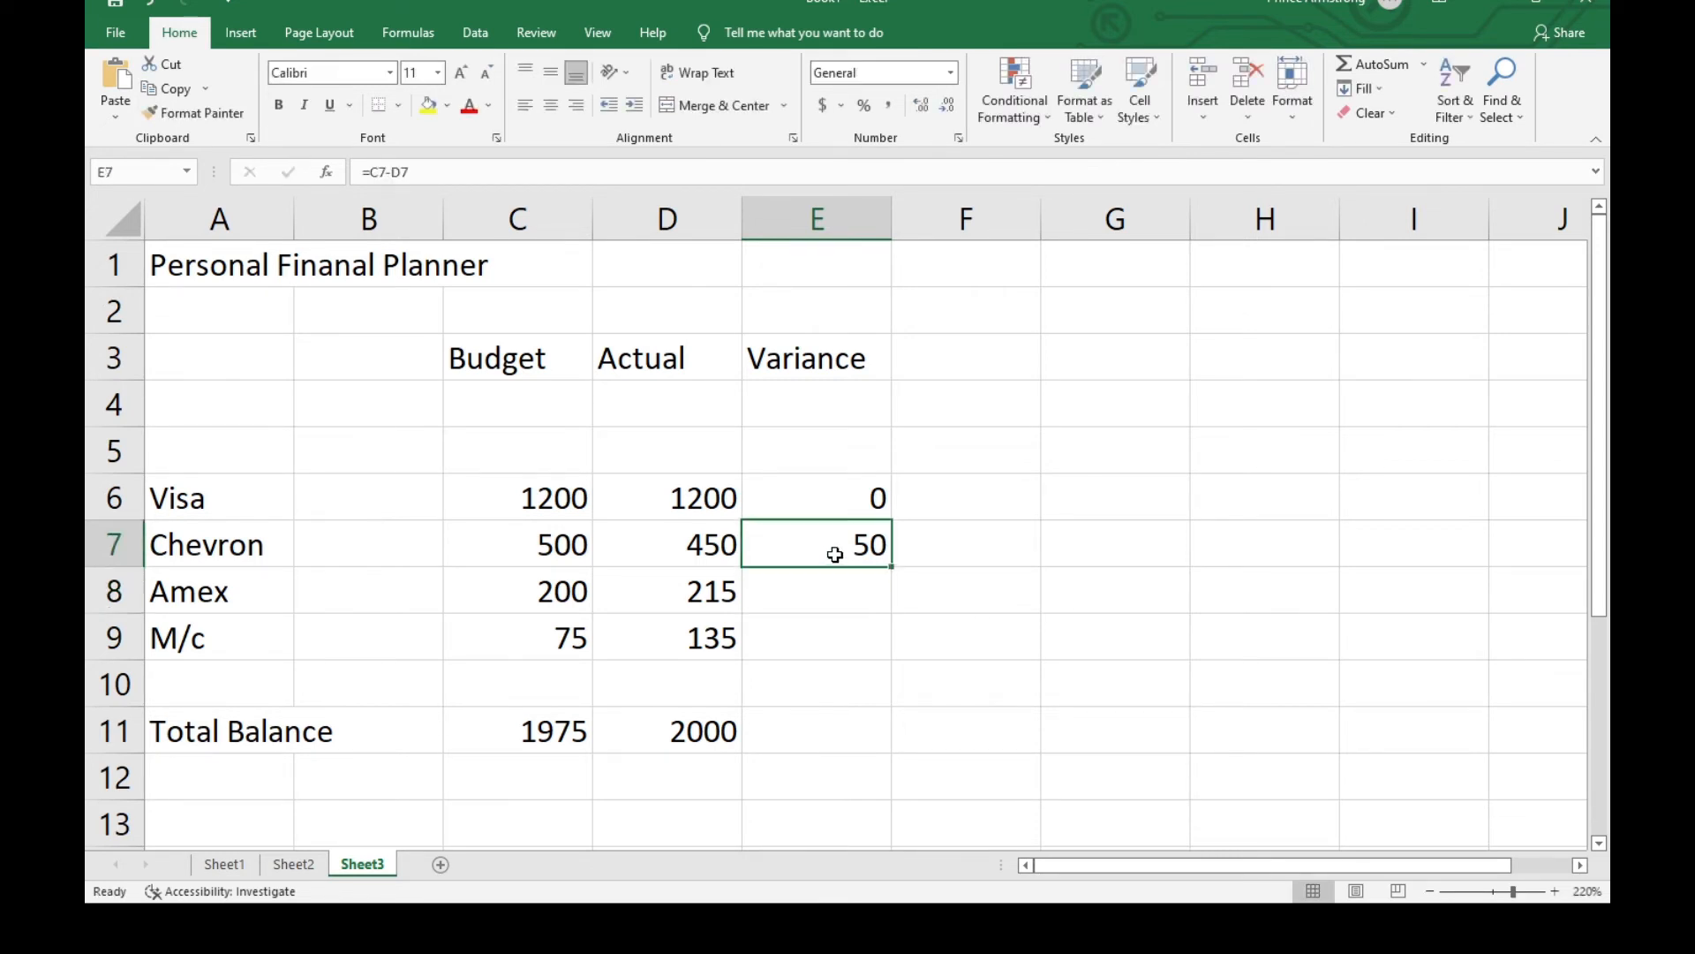
pyautogui.moveTo(894, 569); pyautogui.dragTo(886, 653)
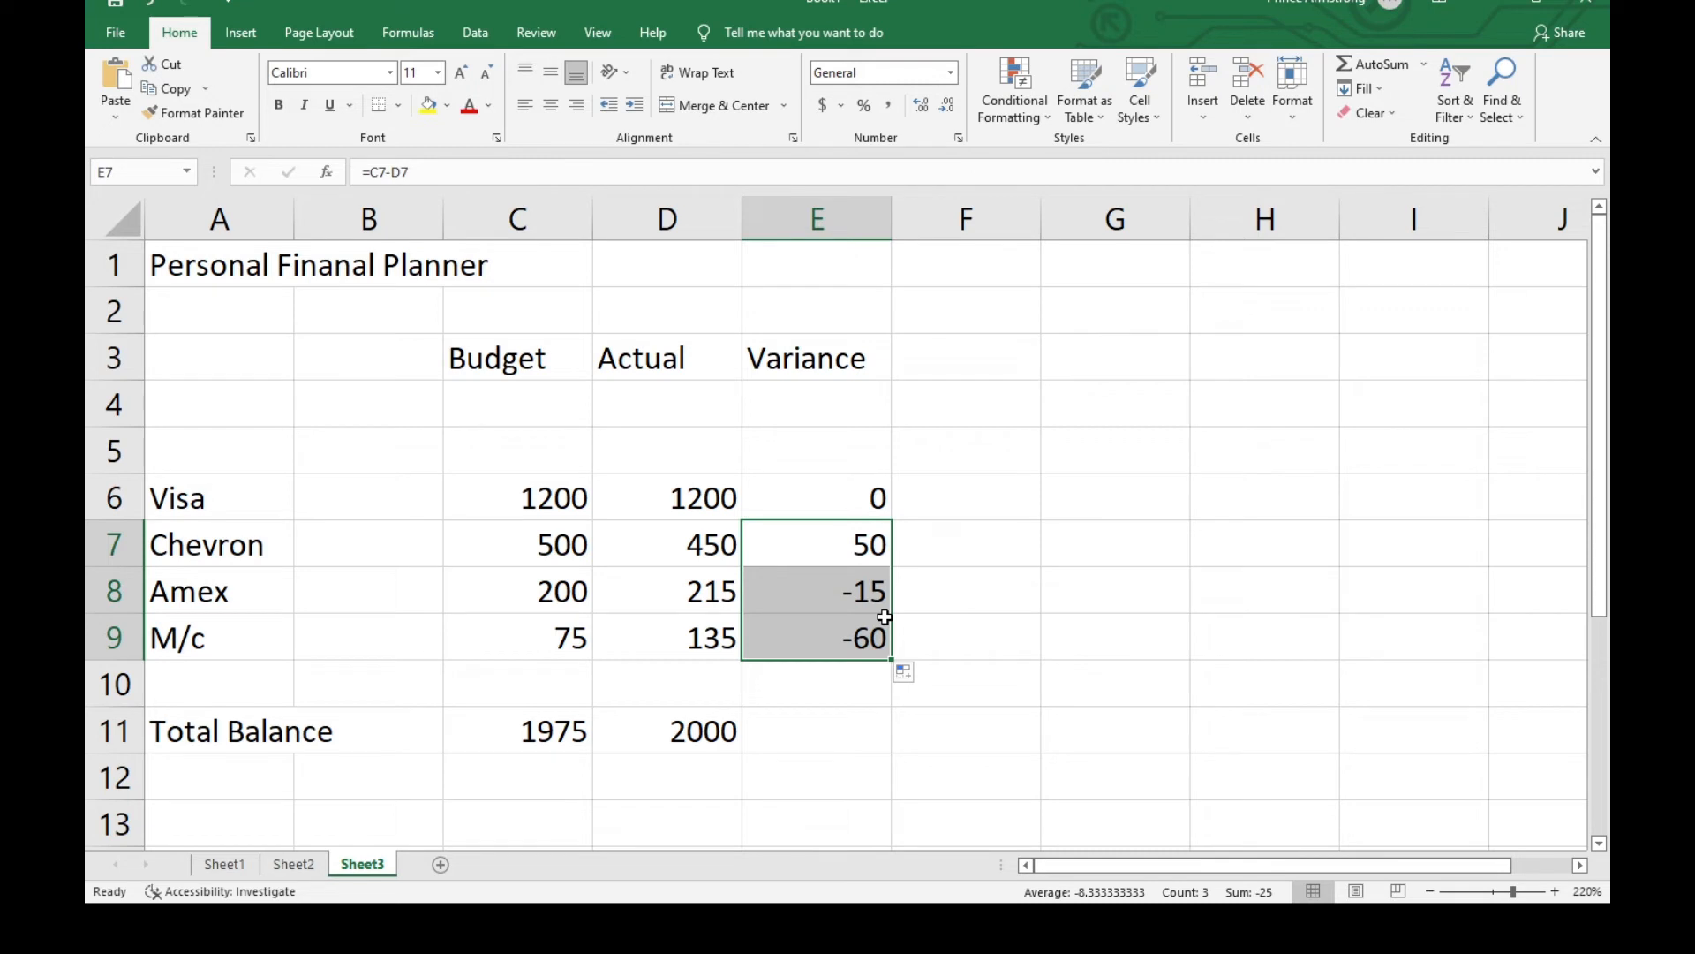
pyautogui.hotkey('ctrl', 'z')
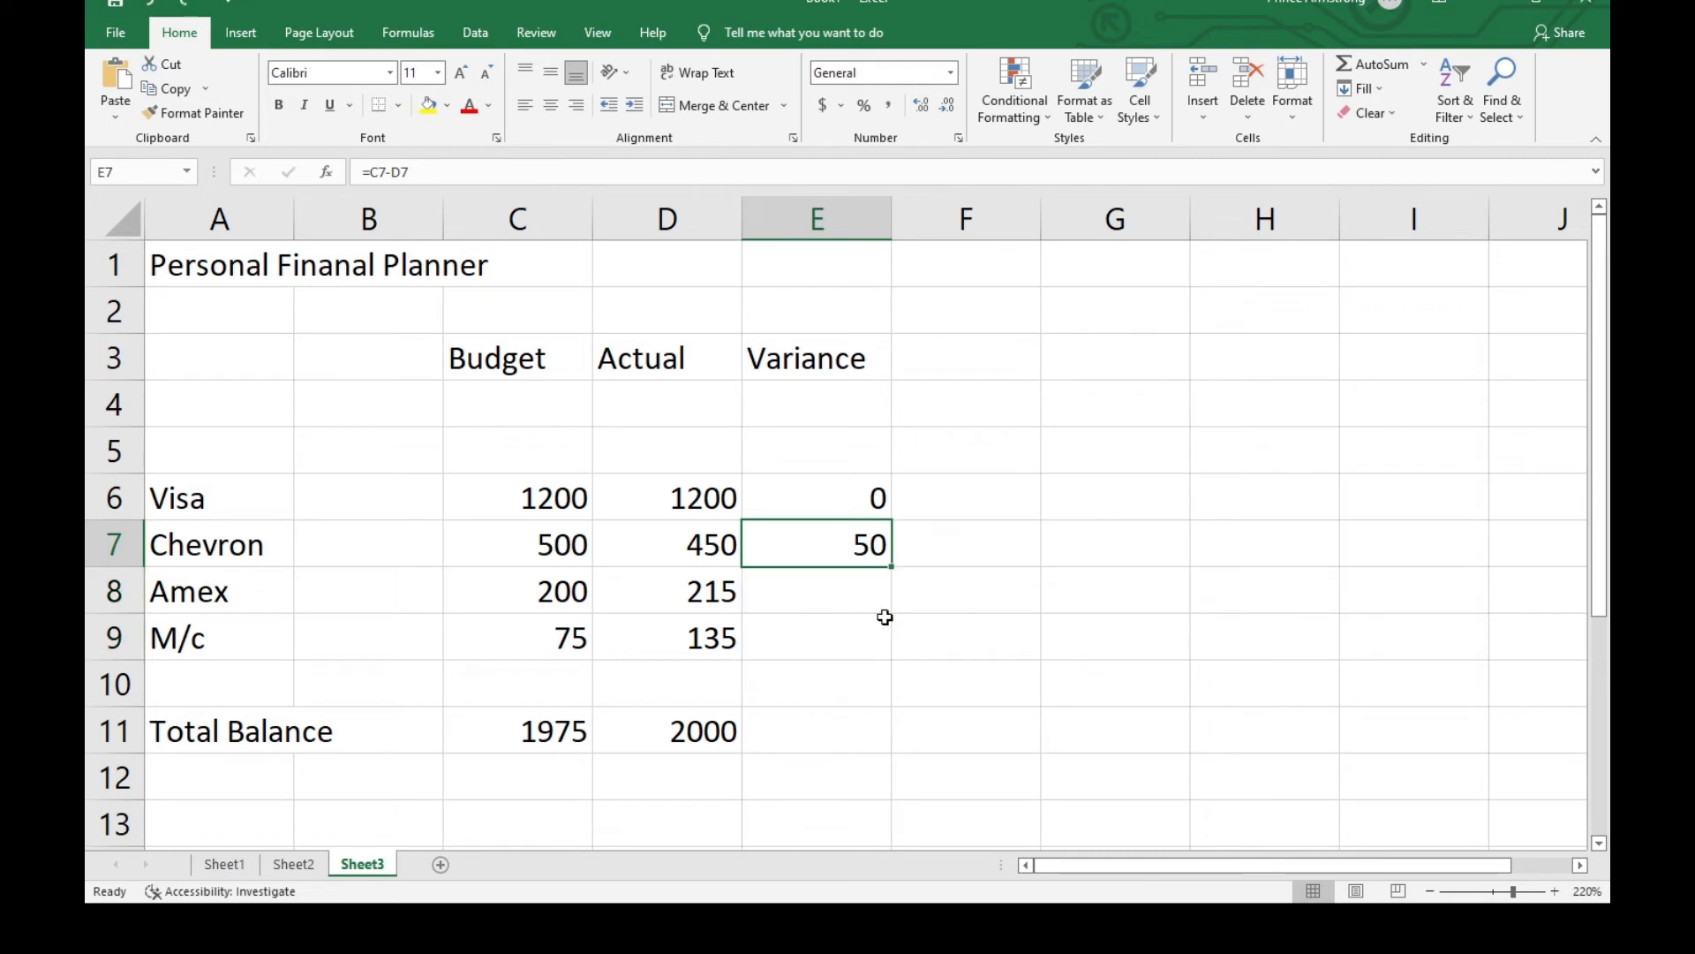
# Calculate the Amex variance in cell E8 with the formula =c8-d8
pyautogui.click(849, 589)
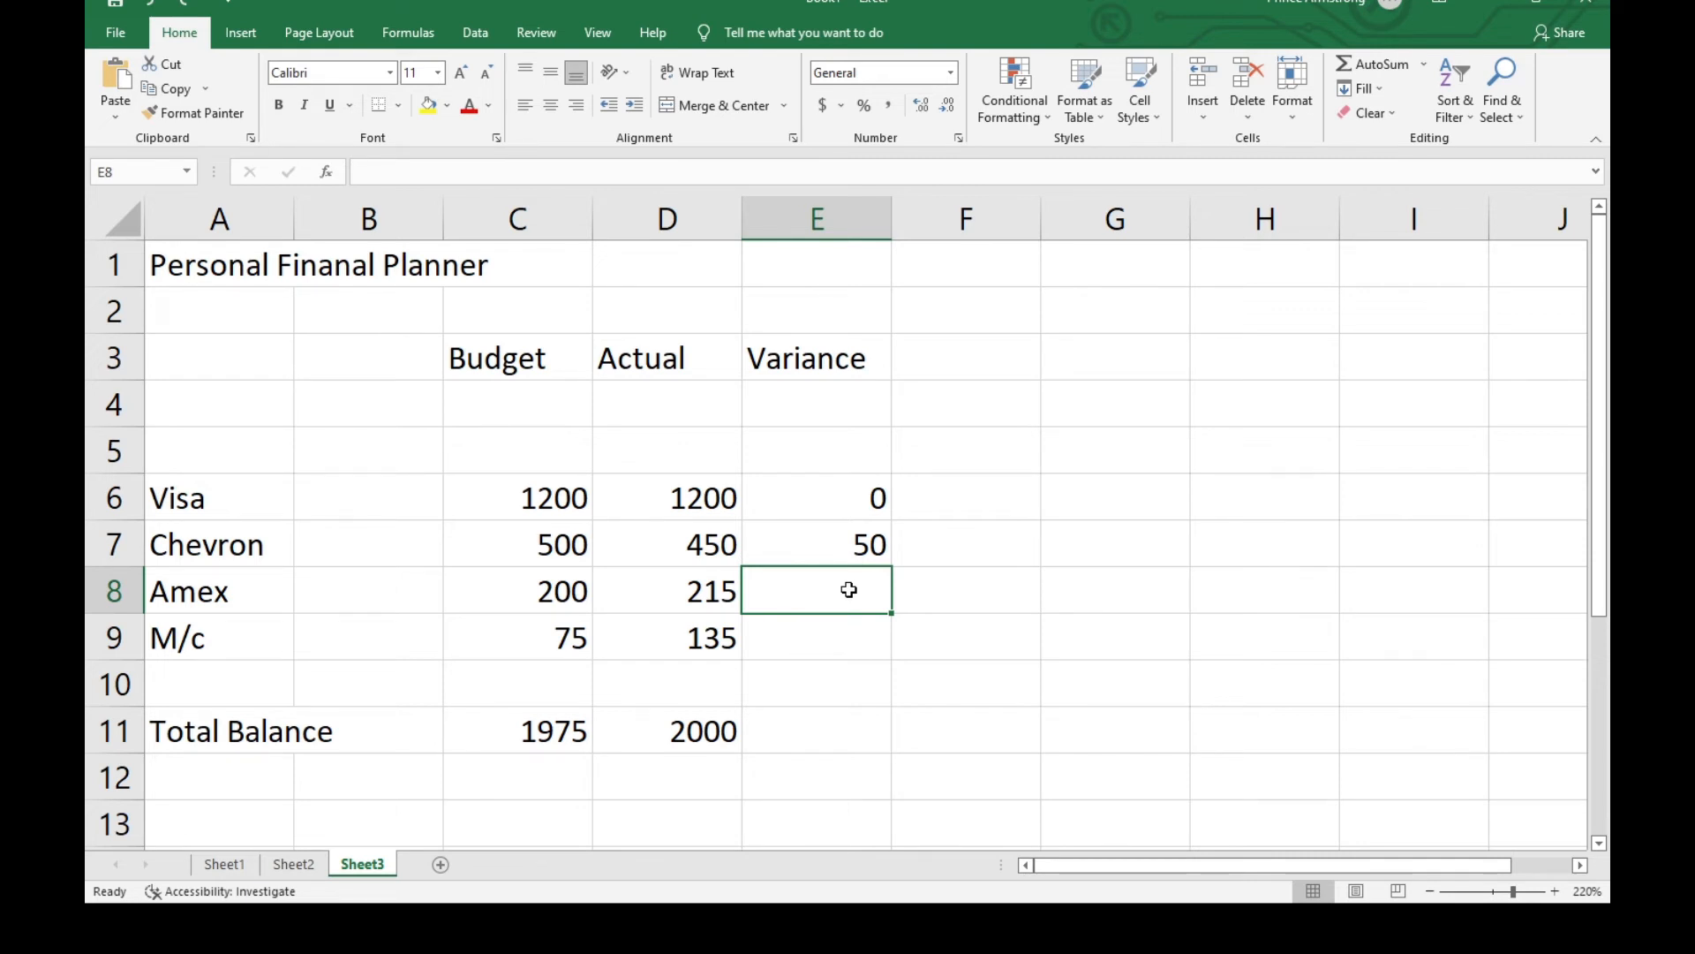
pyautogui.write('c8')
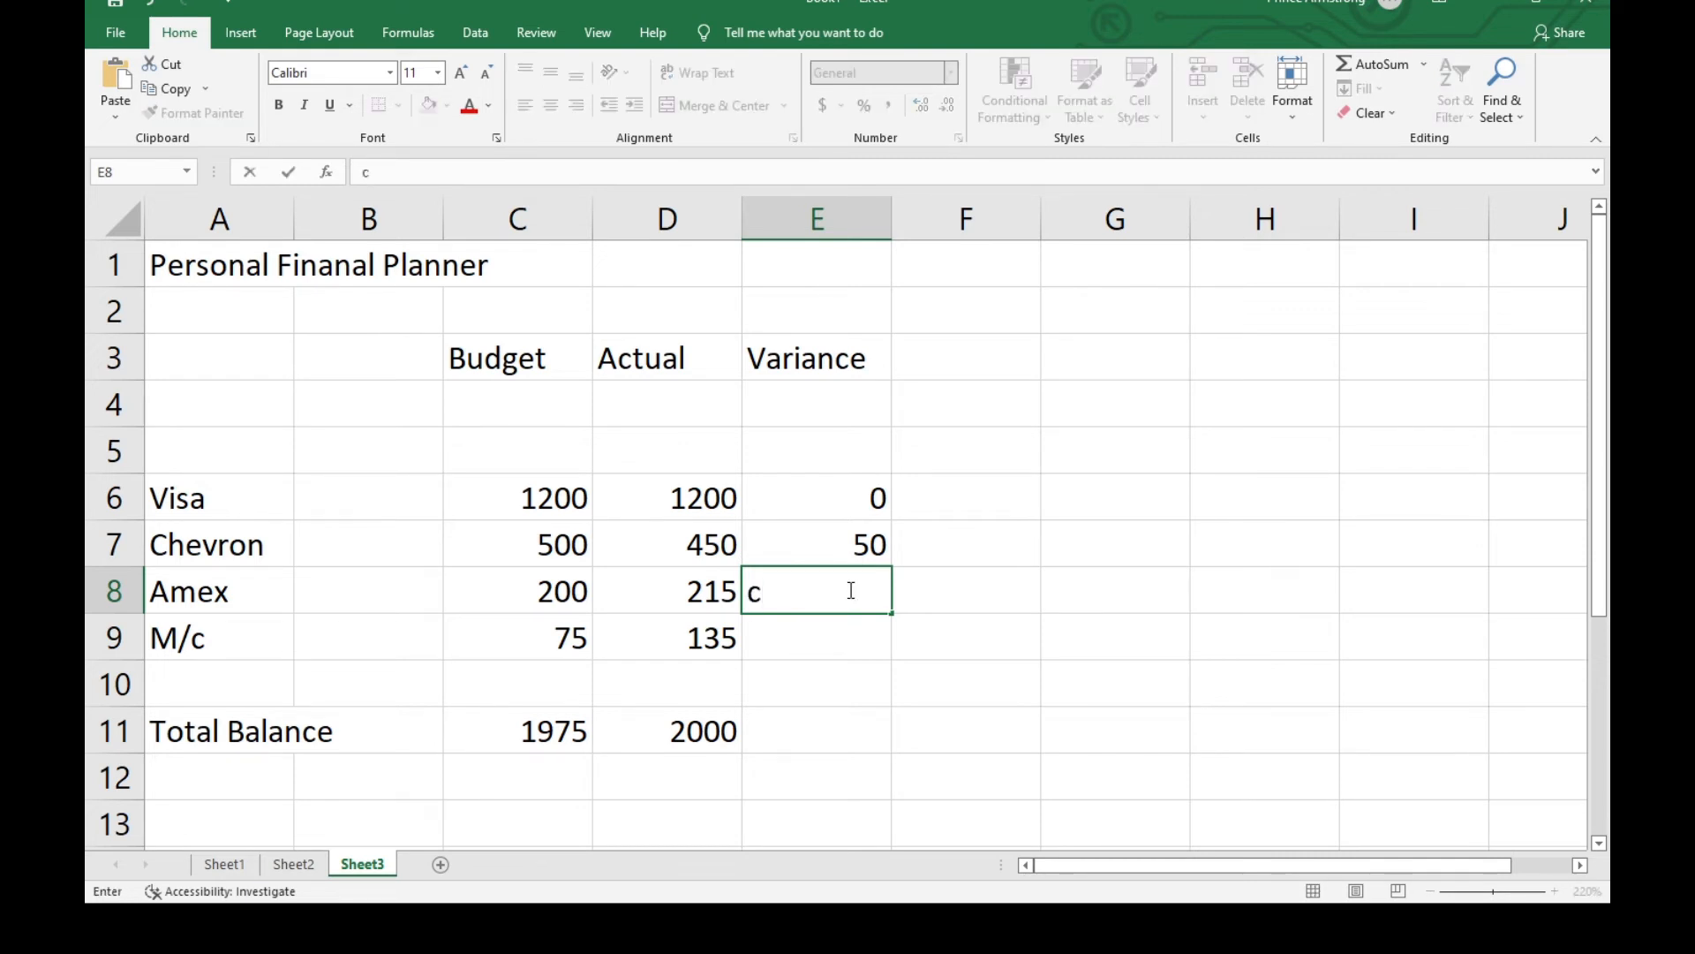
pyautogui.press('BackSpace')
pyautogui.press('BackSpace')
pyautogui.write('=c')
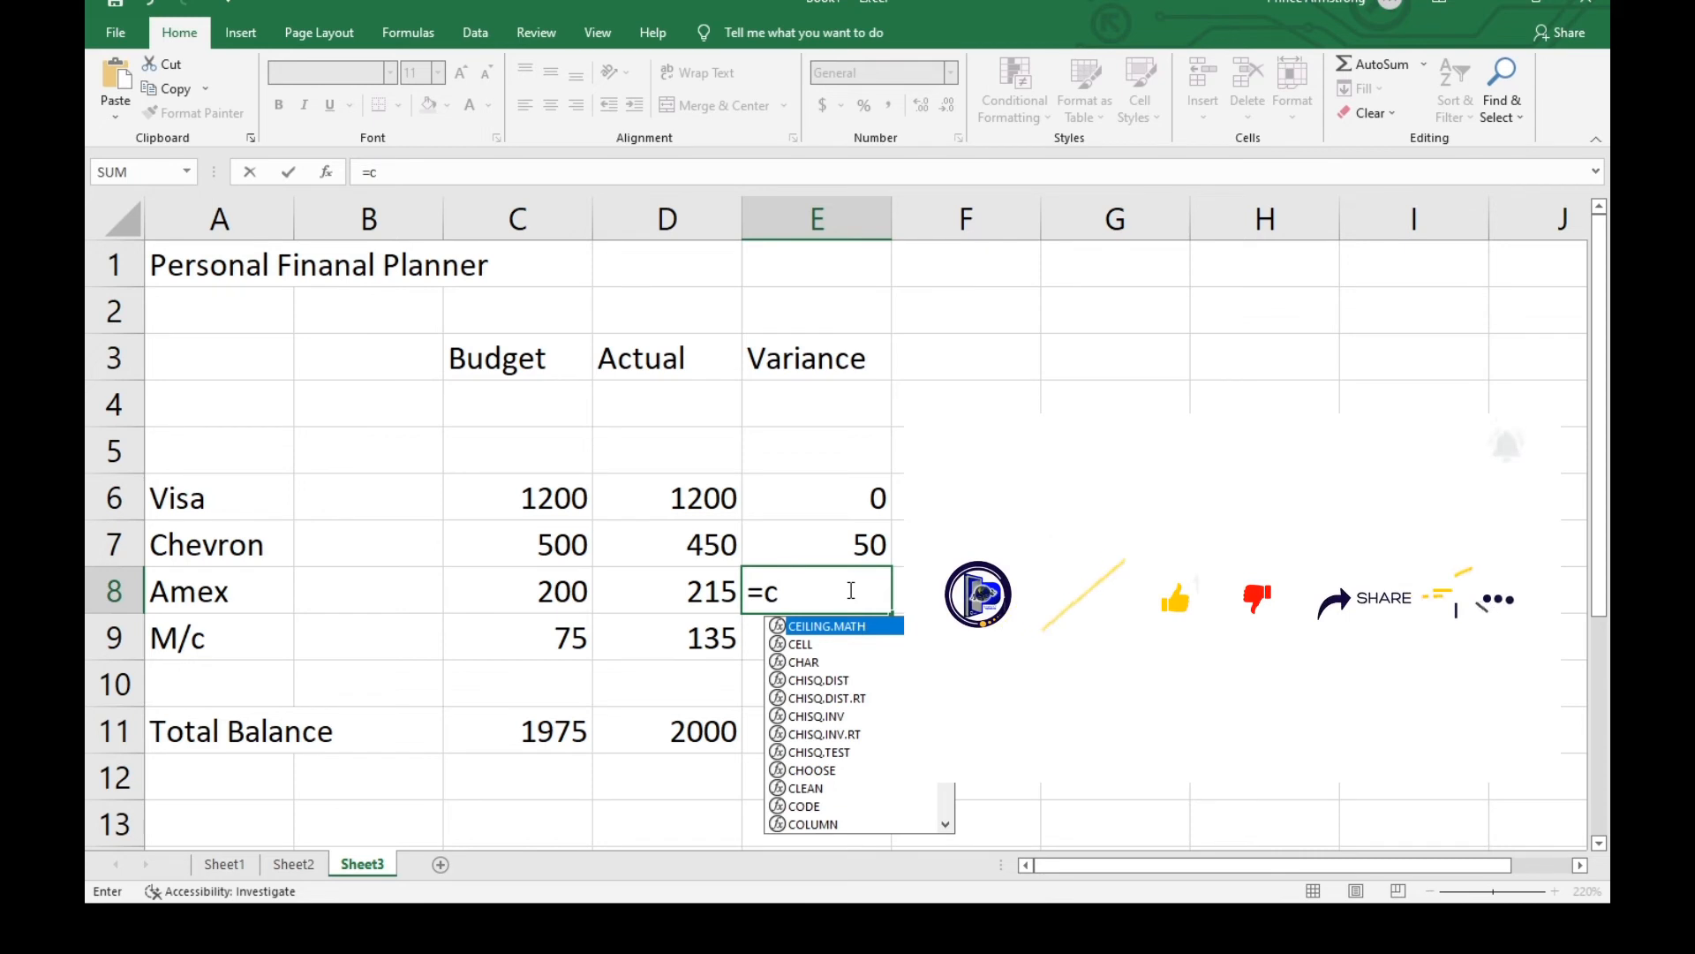
pyautogui.write('8-')
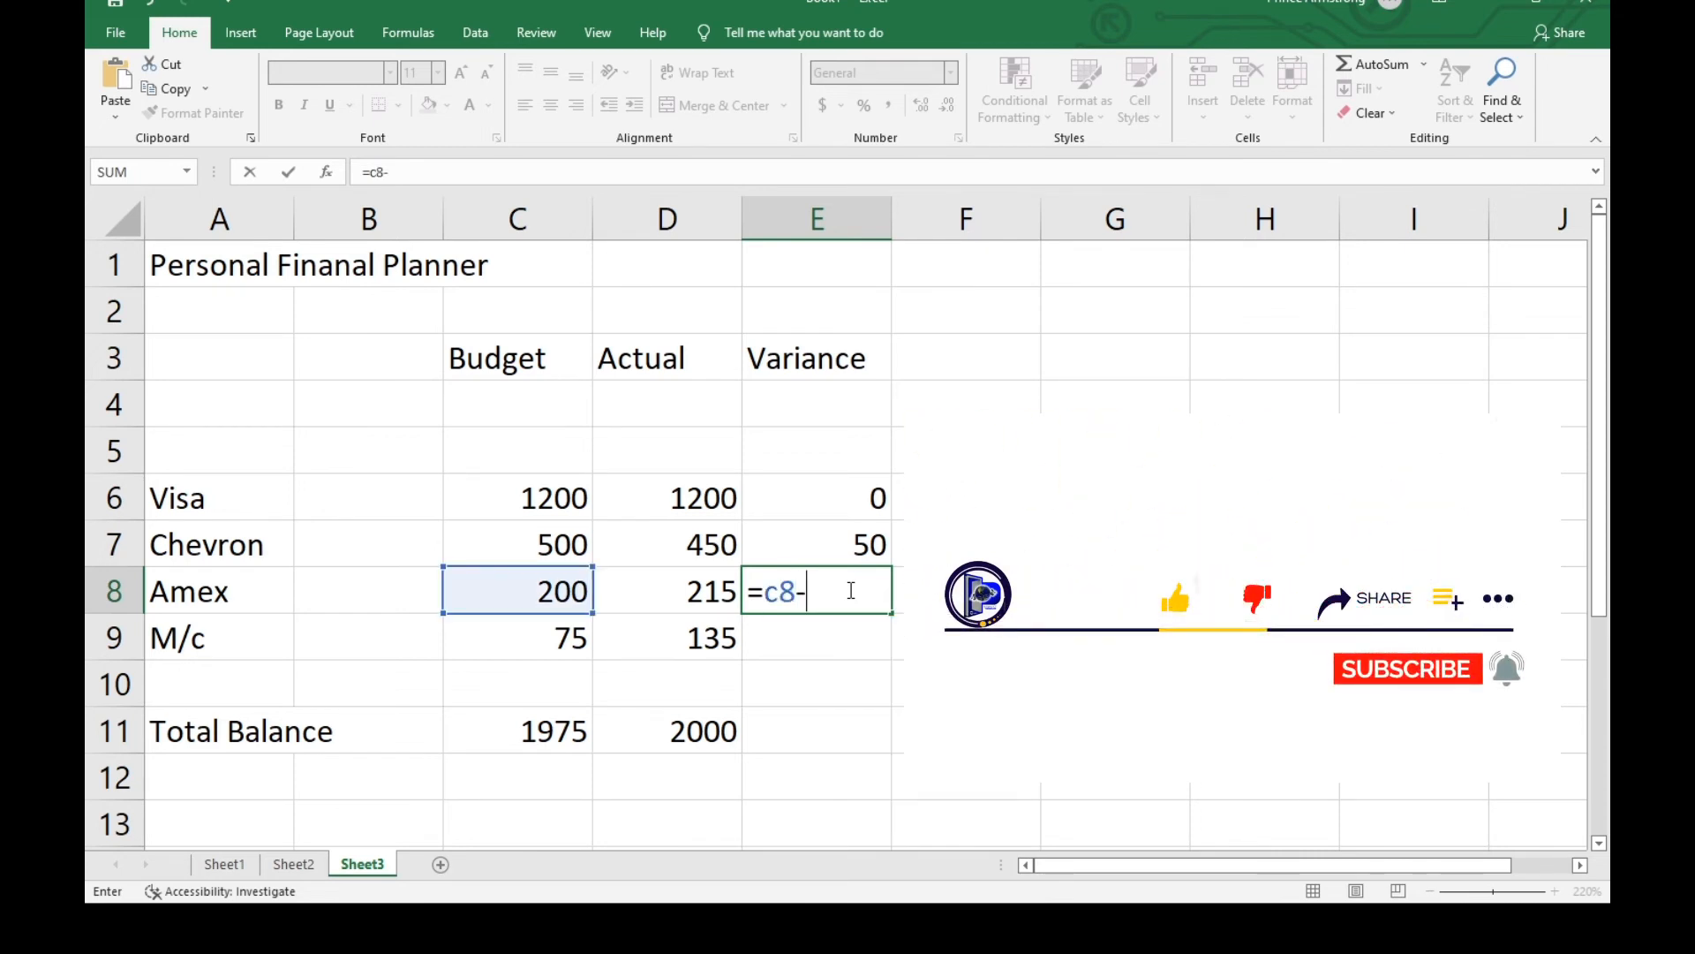
pyautogui.write('d')
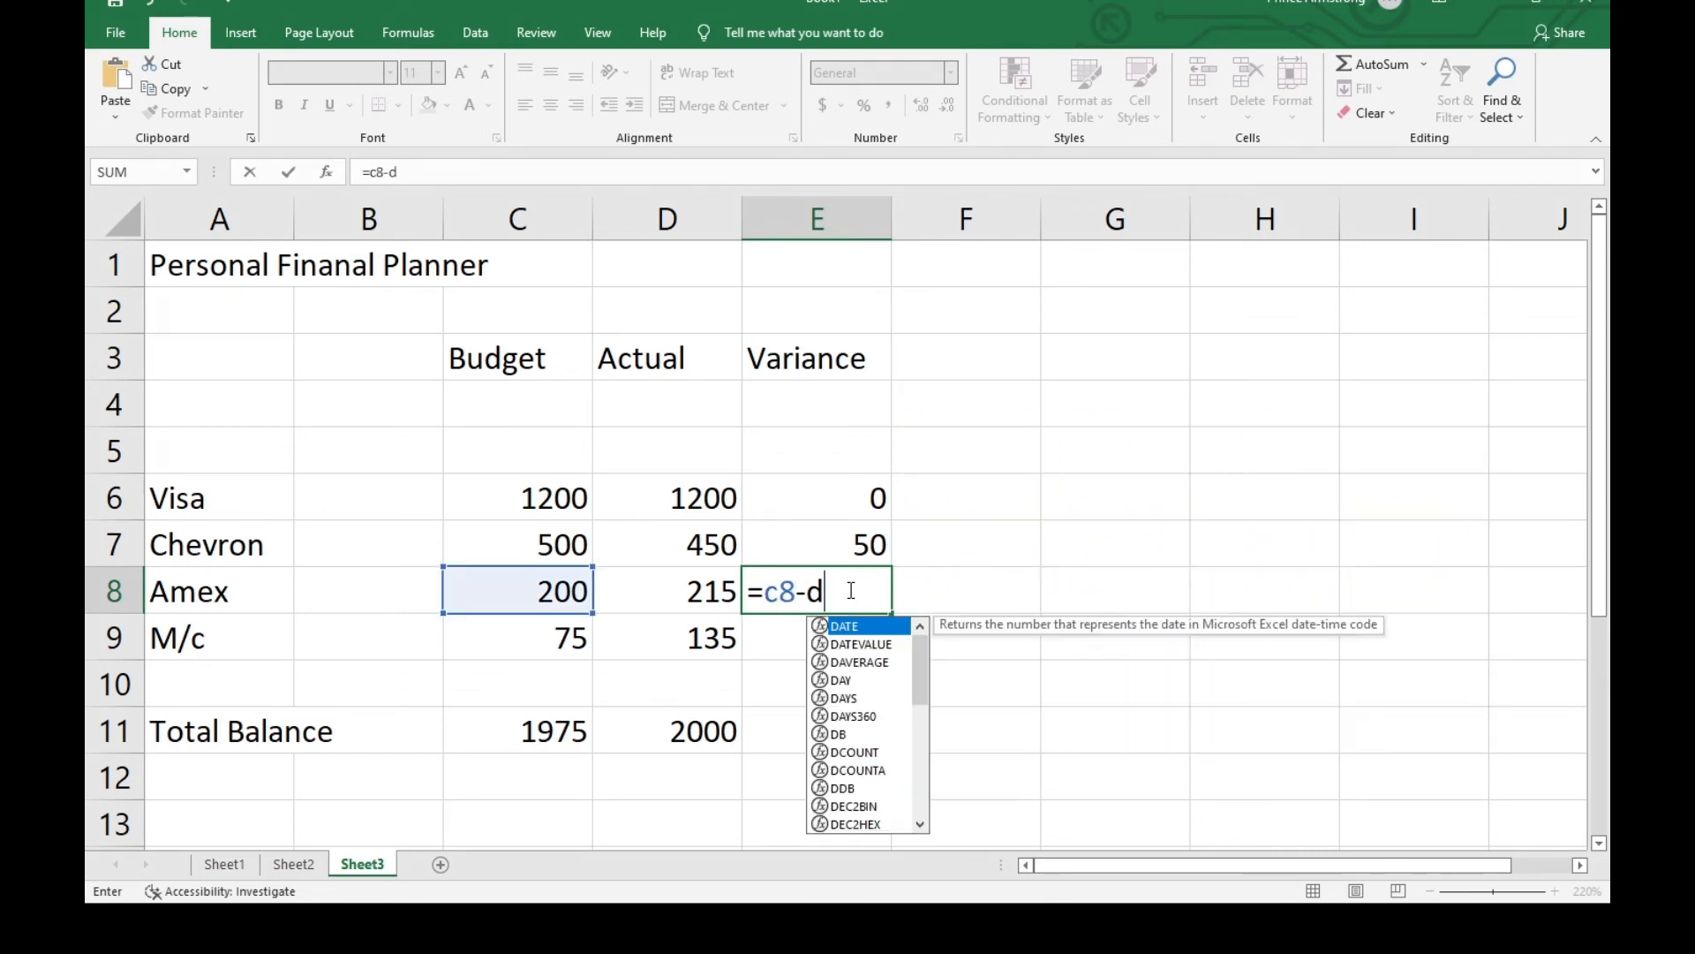
pyautogui.write('8')
pyautogui.press('Return')
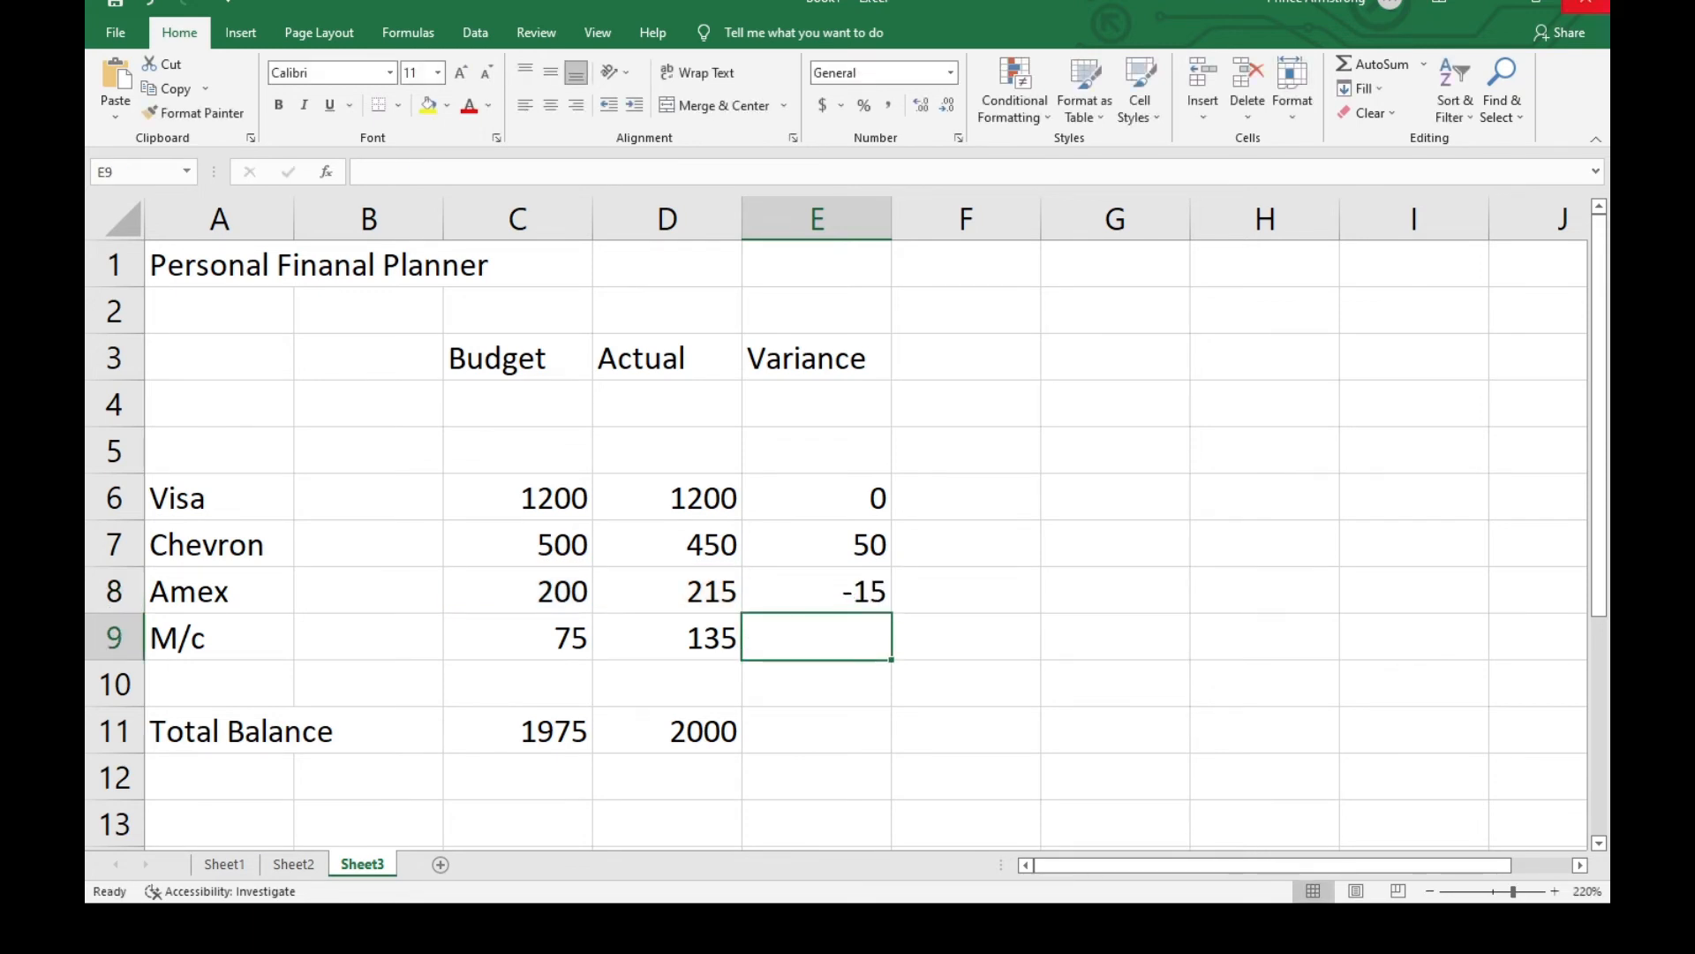
pyautogui.write('-')
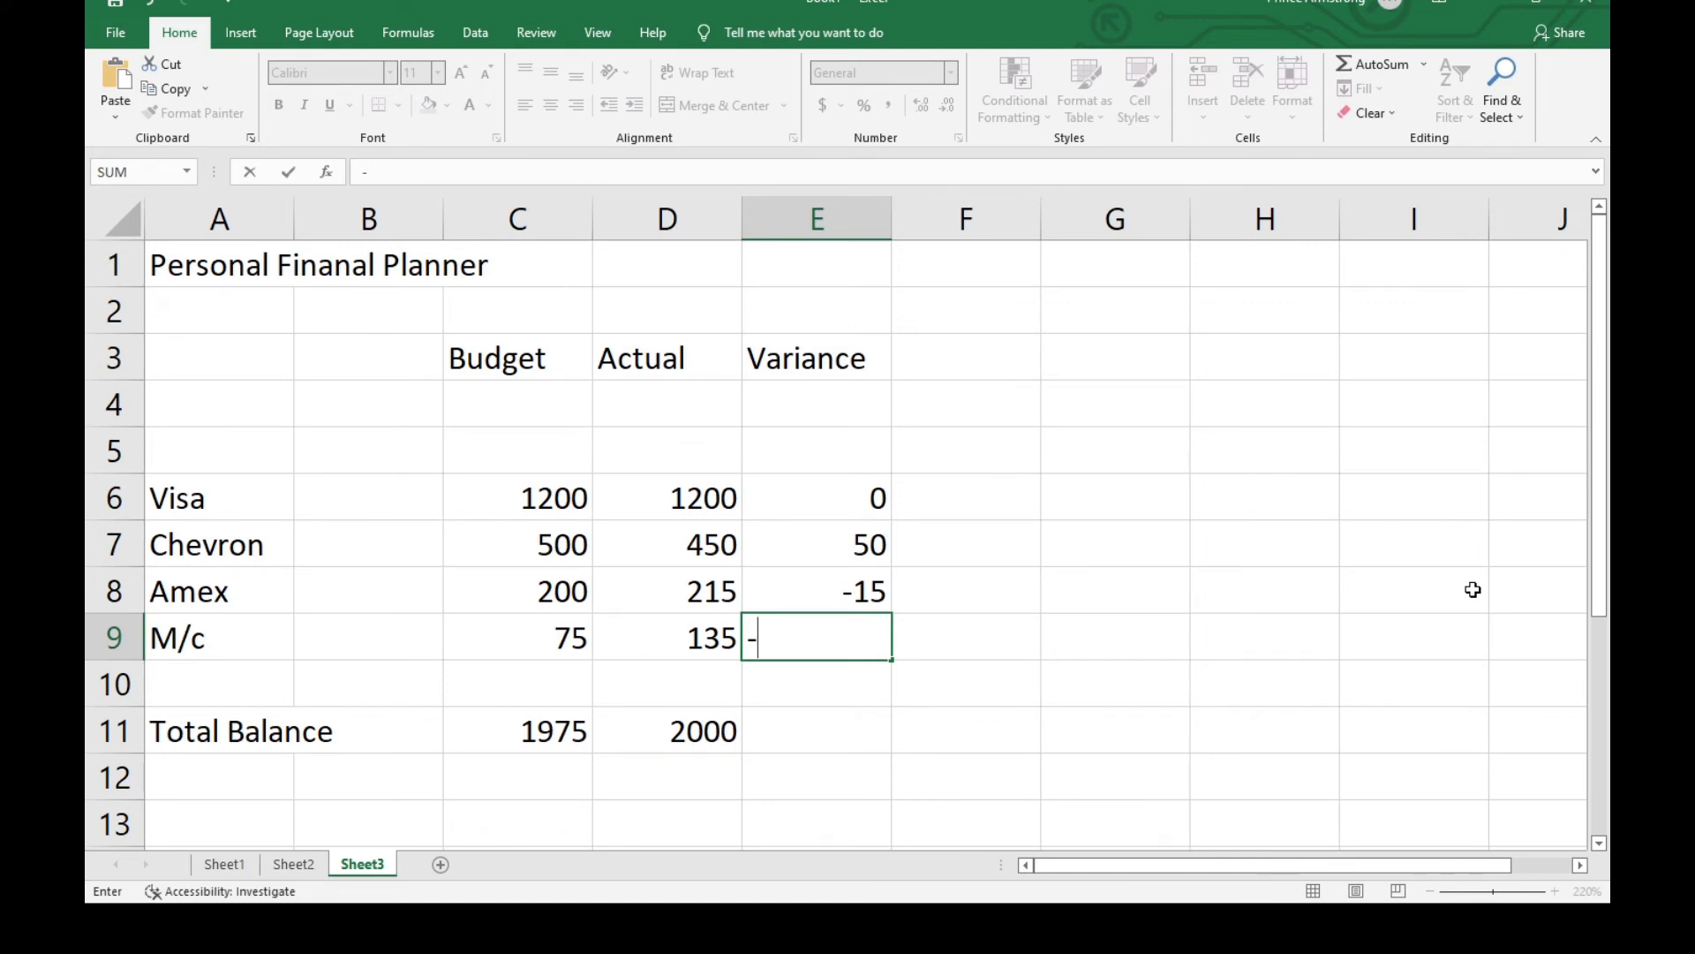
pyautogui.write('d9')
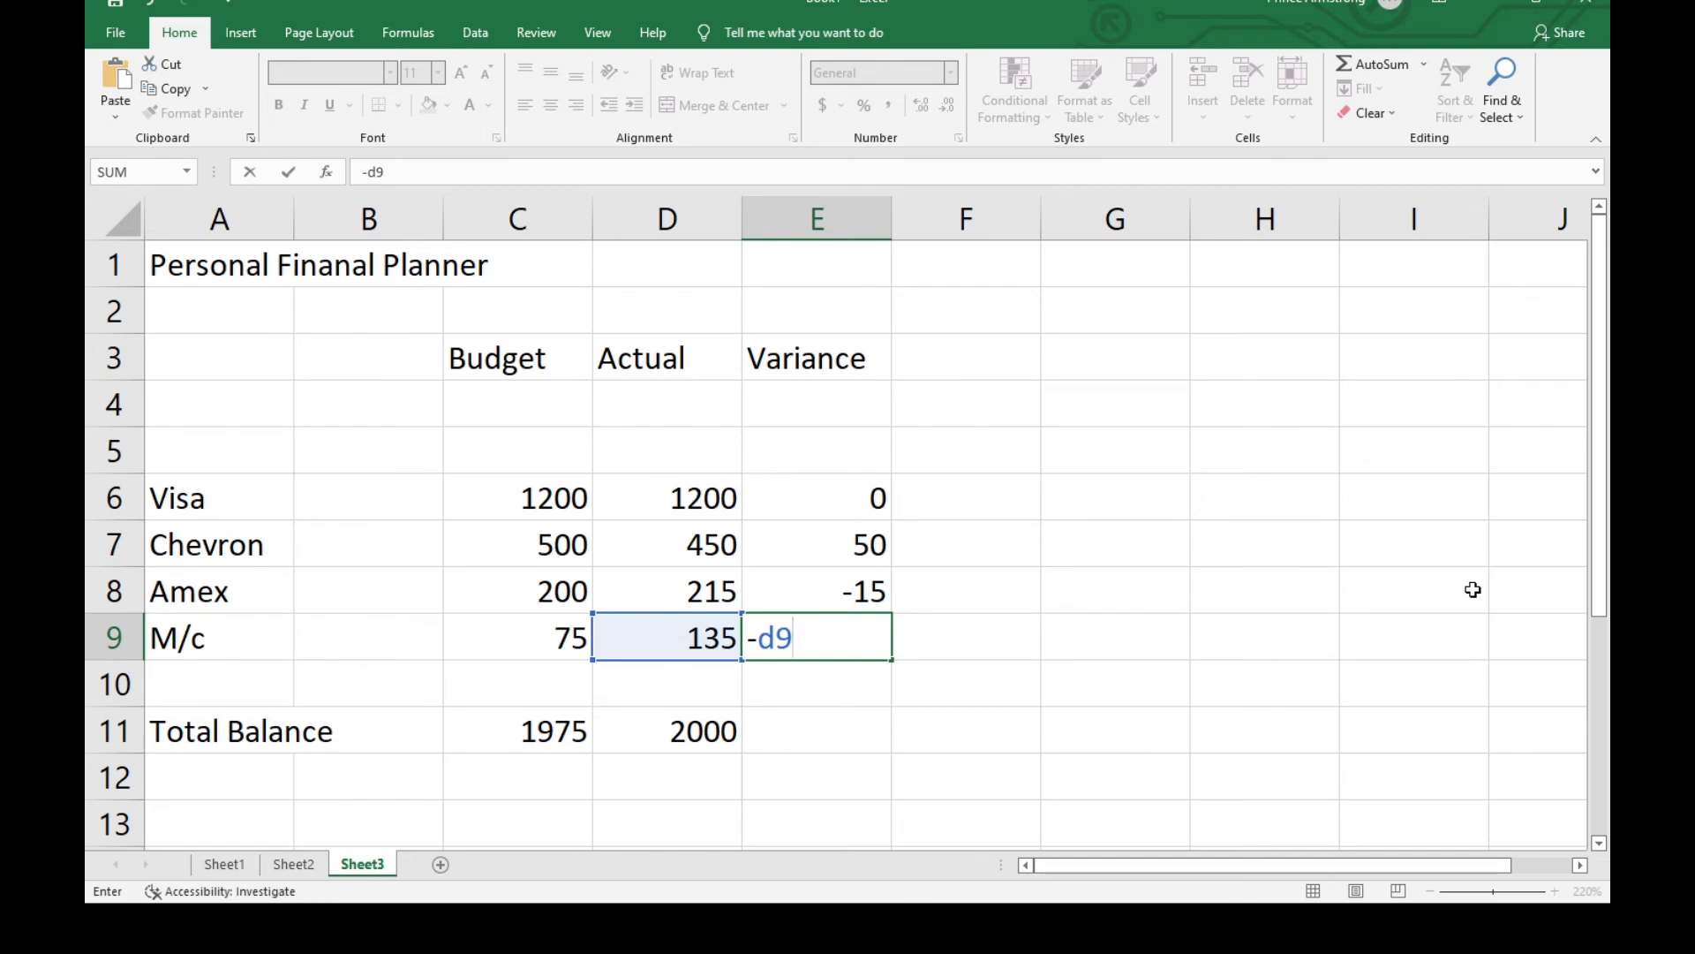
pyautogui.press('BackSpace')
pyautogui.press('BackSpace')
pyautogui.press('BackSpace')
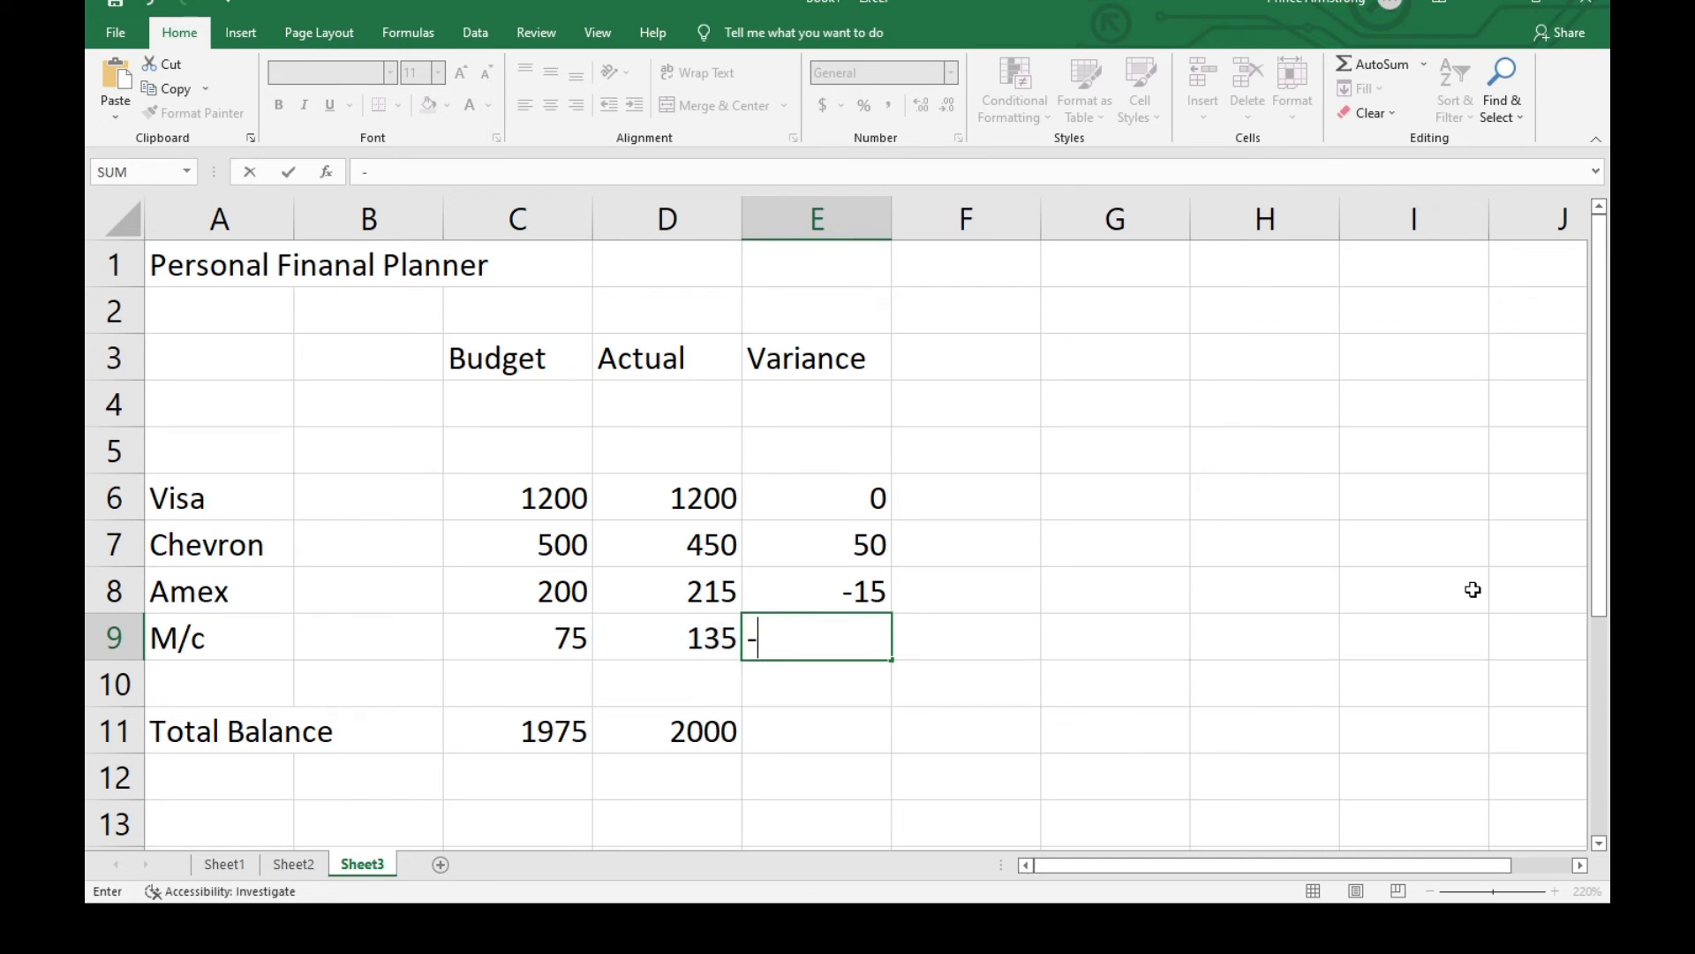
# Calculate the M/c variance in cell E9 with the formula =c9-d9
pyautogui.write('=c')
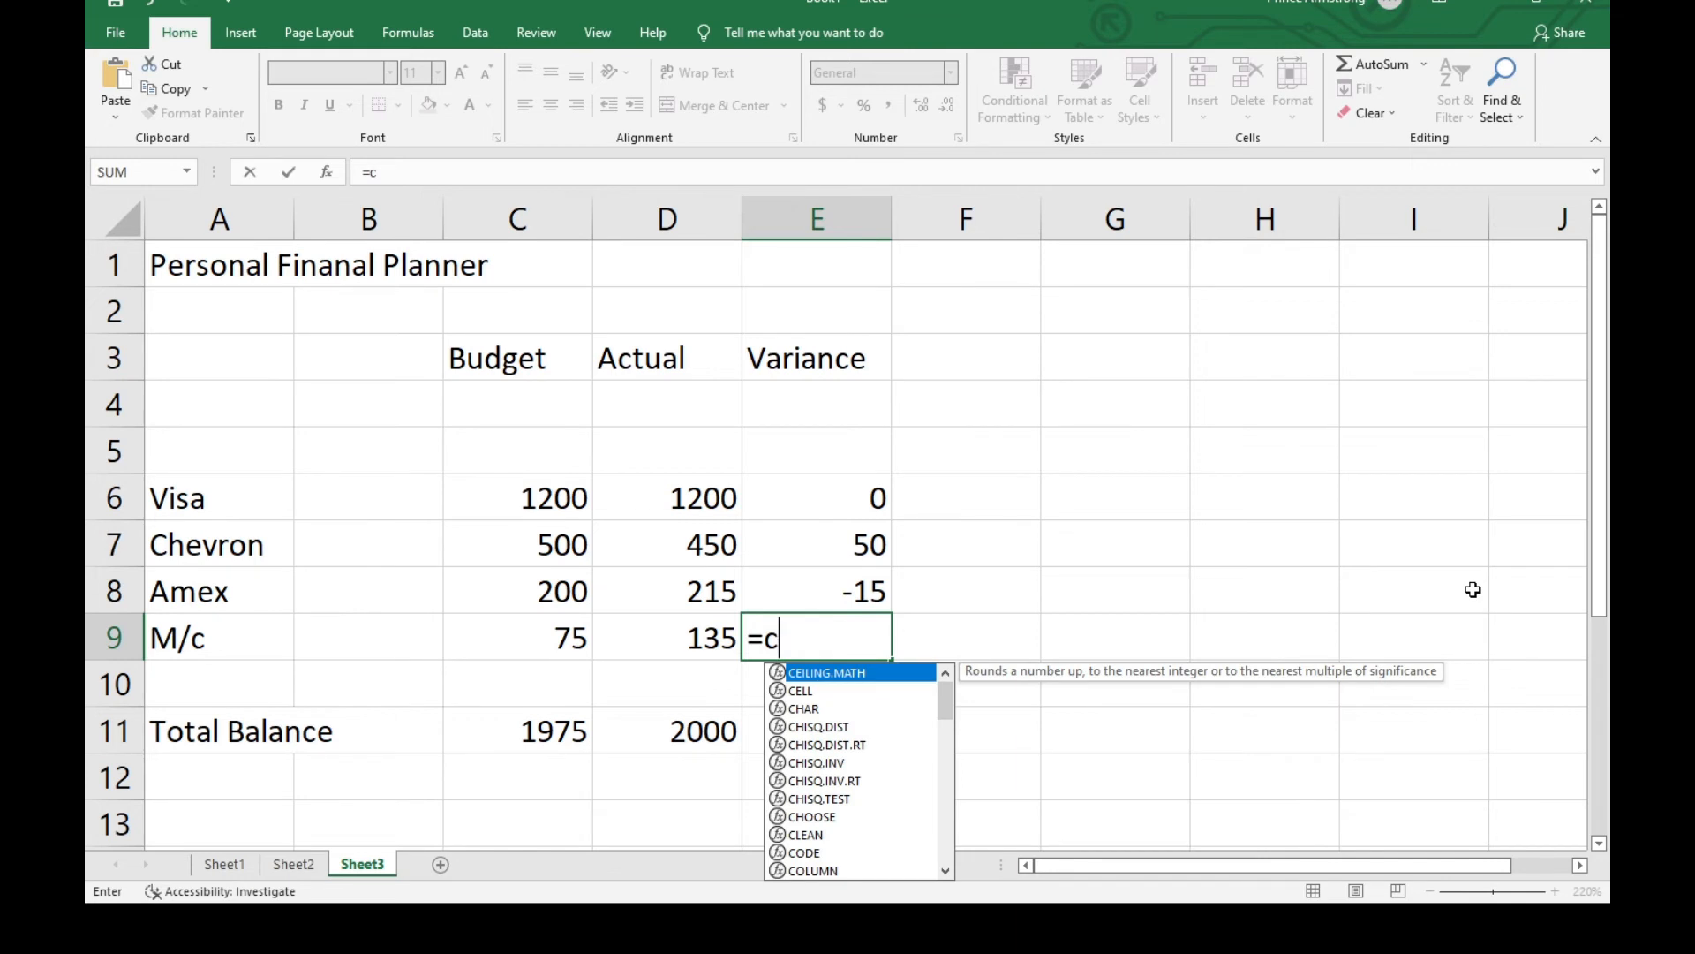
pyautogui.write('9=')
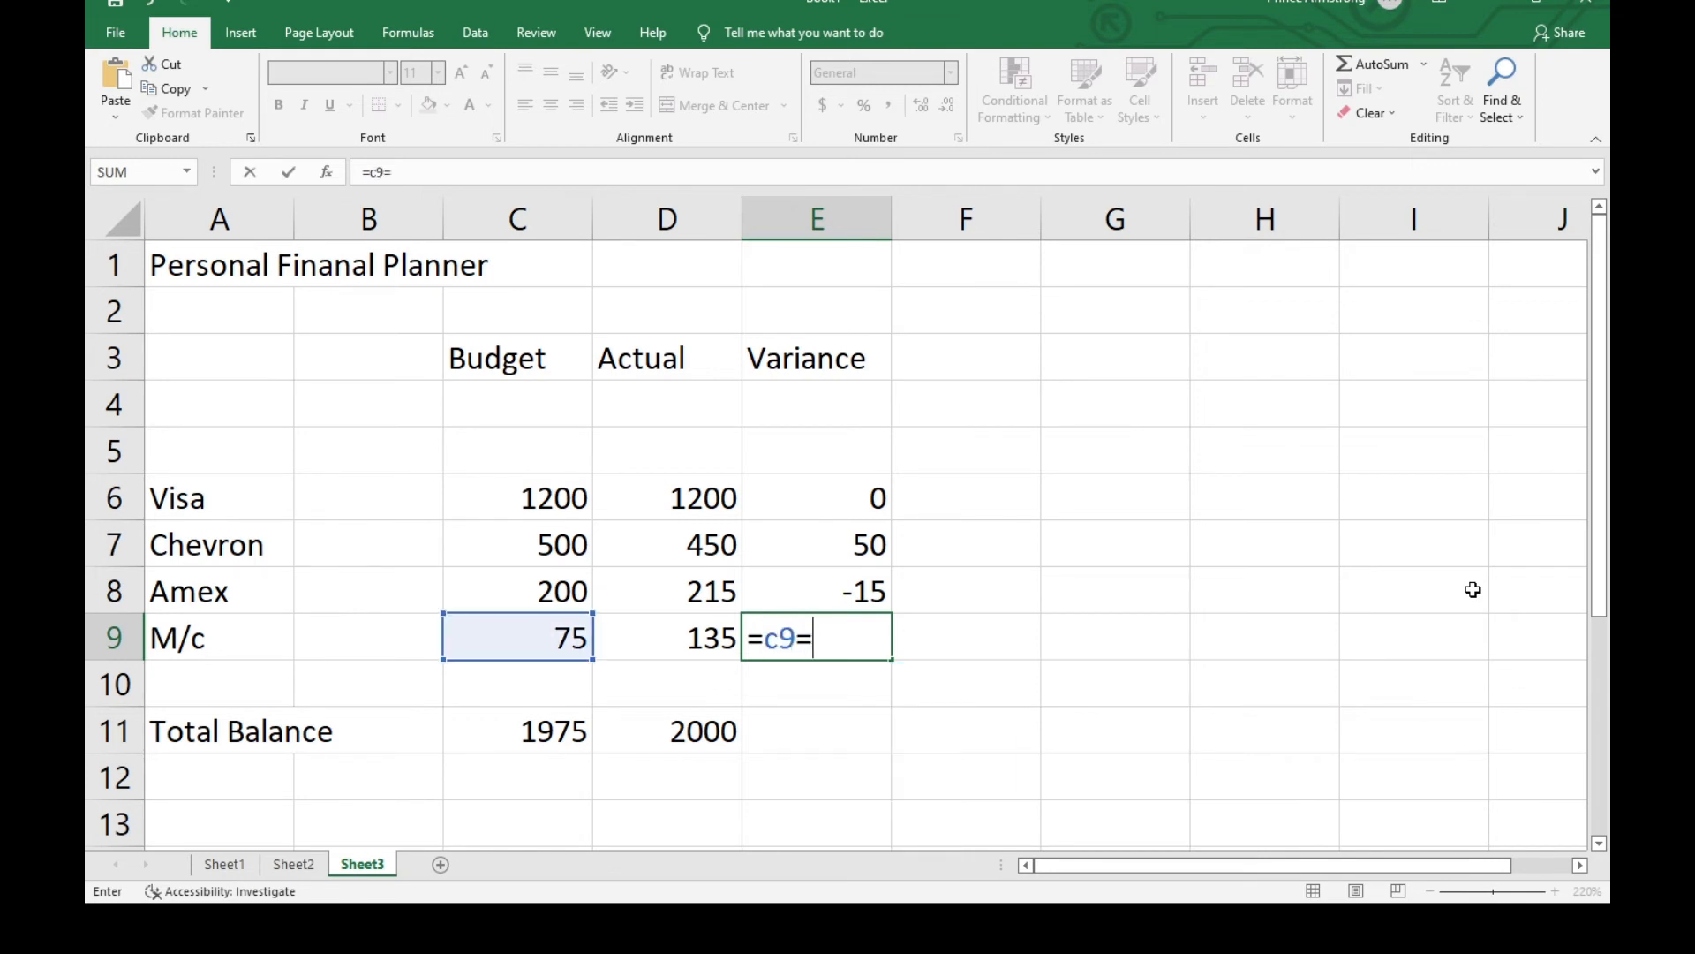
pyautogui.press('BackSpace')
pyautogui.write('-d')
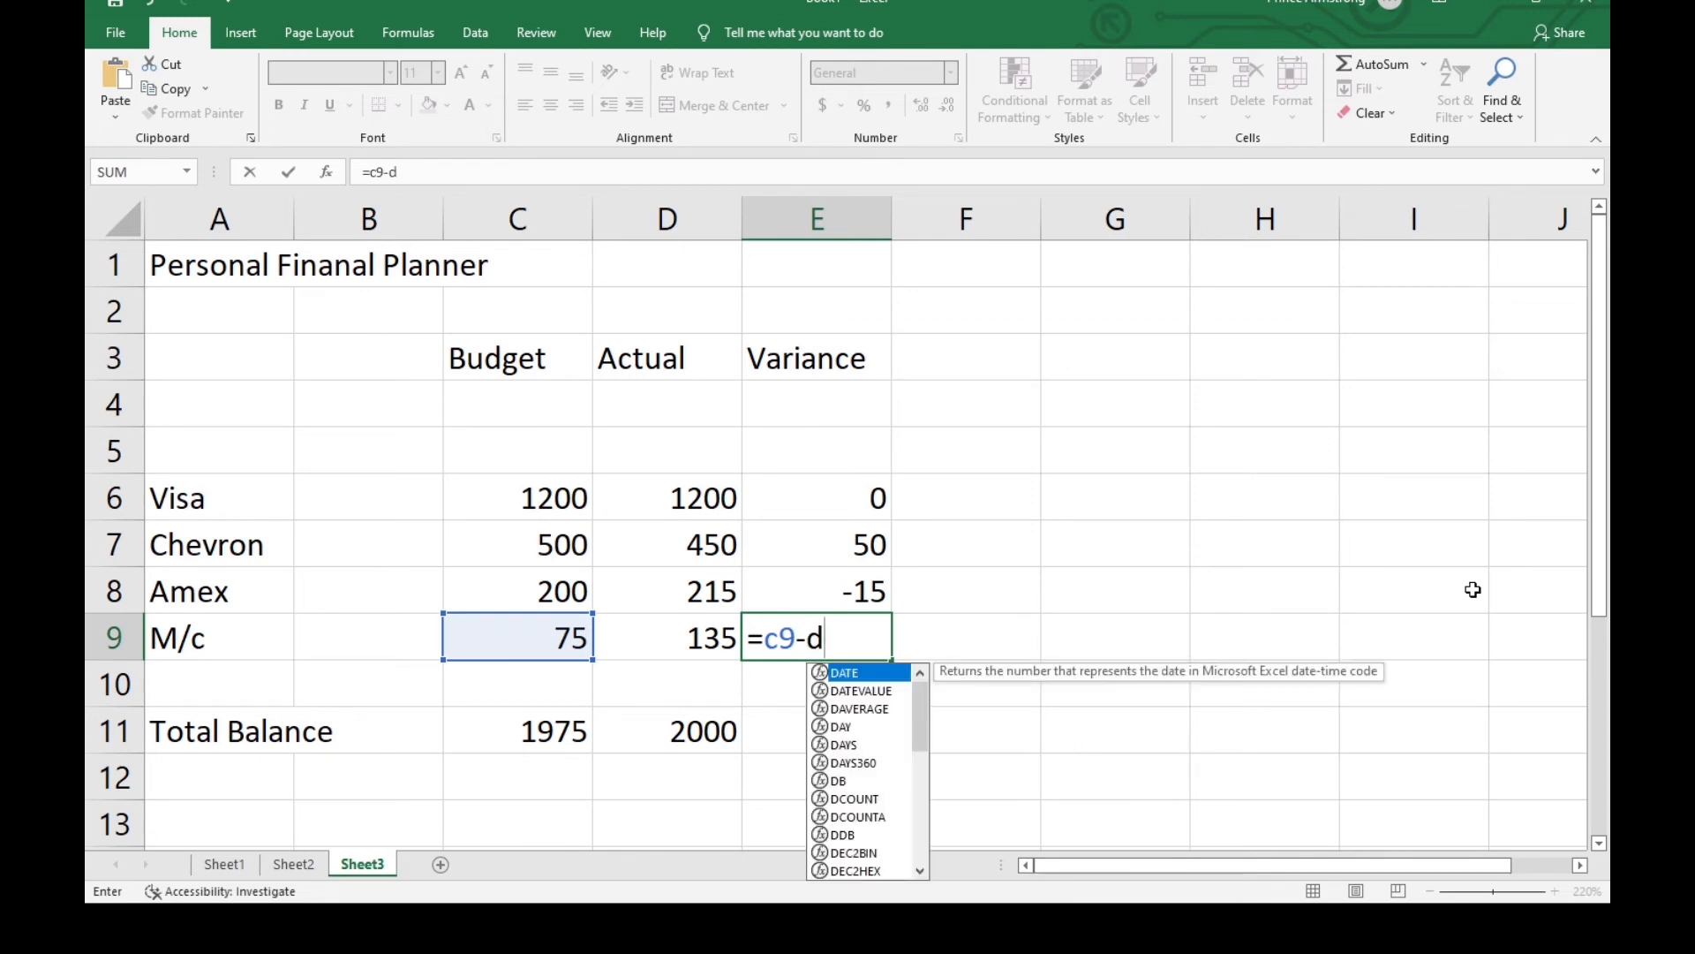
pyautogui.write('9')
pyautogui.press('Return')
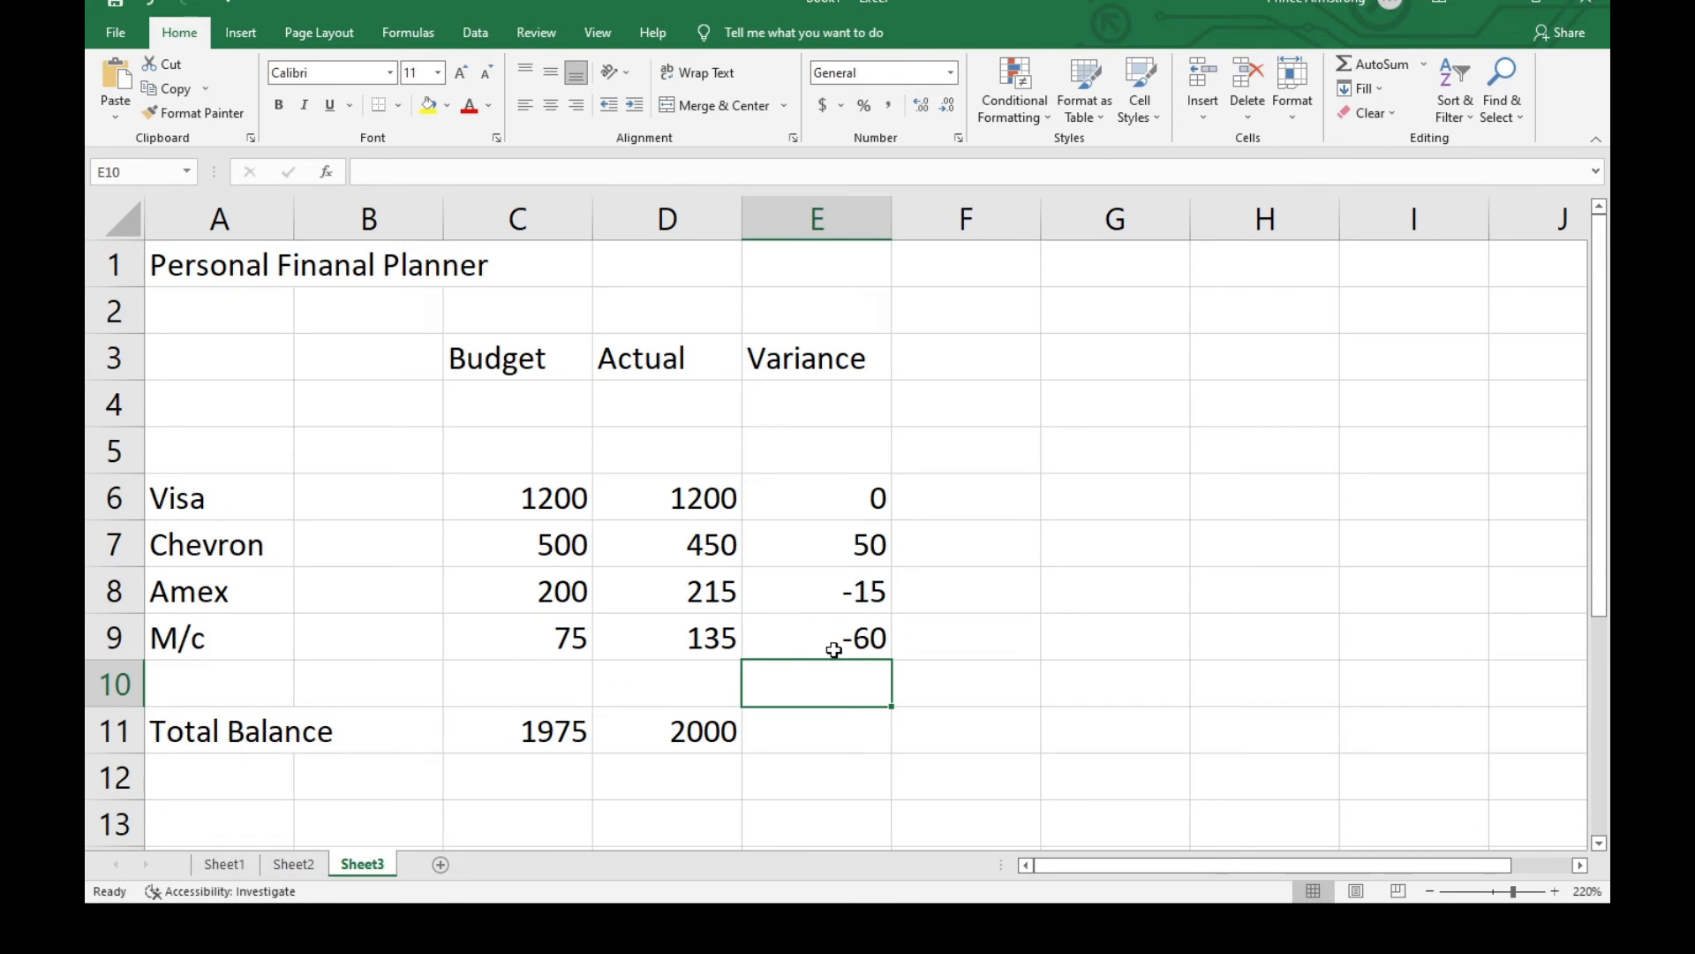
# Total the Variance column in cell E11 with the formula =sum(e6:e9)
pyautogui.click(833, 723)
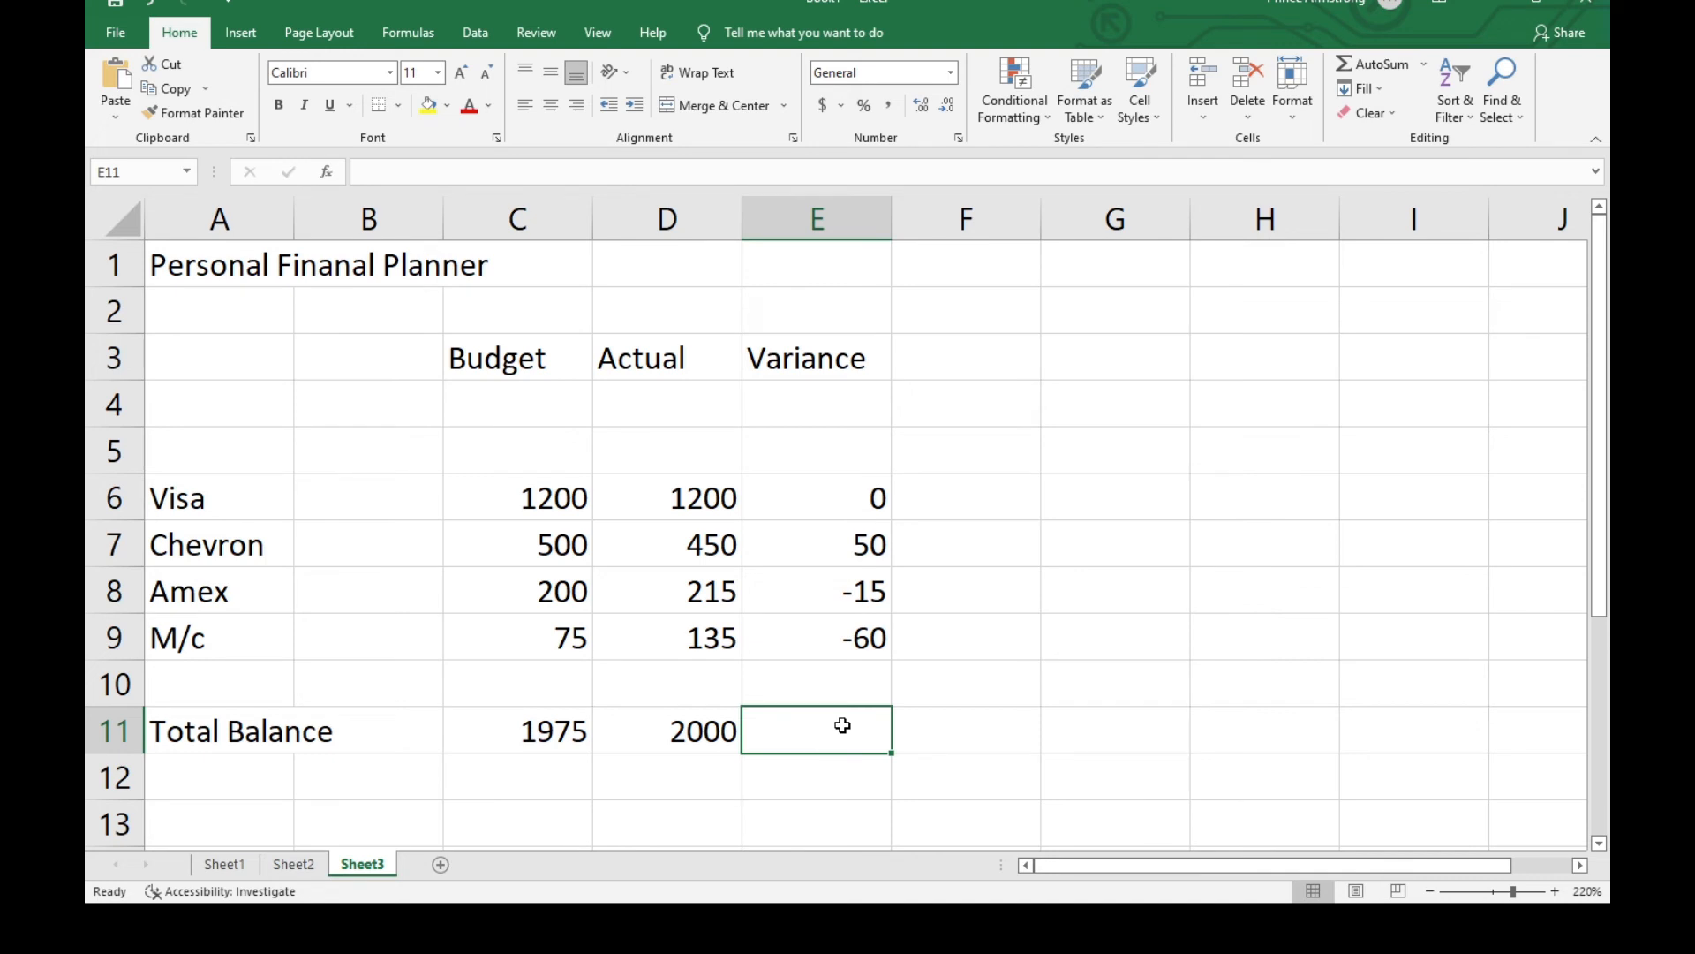
pyautogui.write('=')
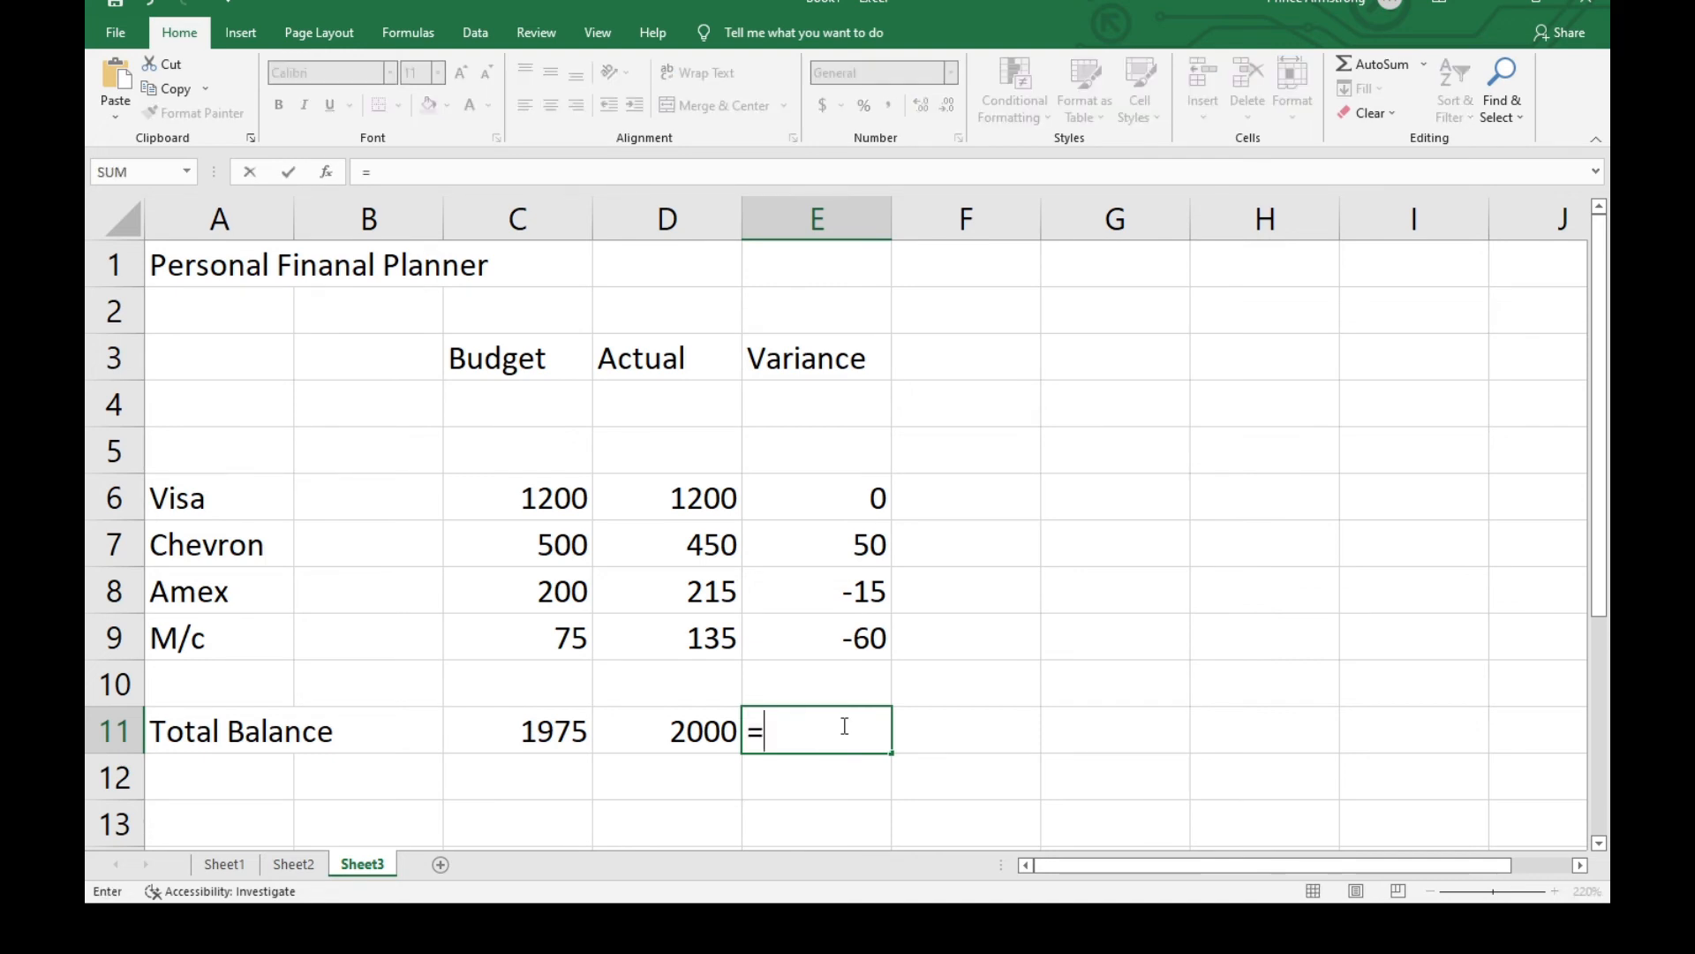
pyautogui.write('su')
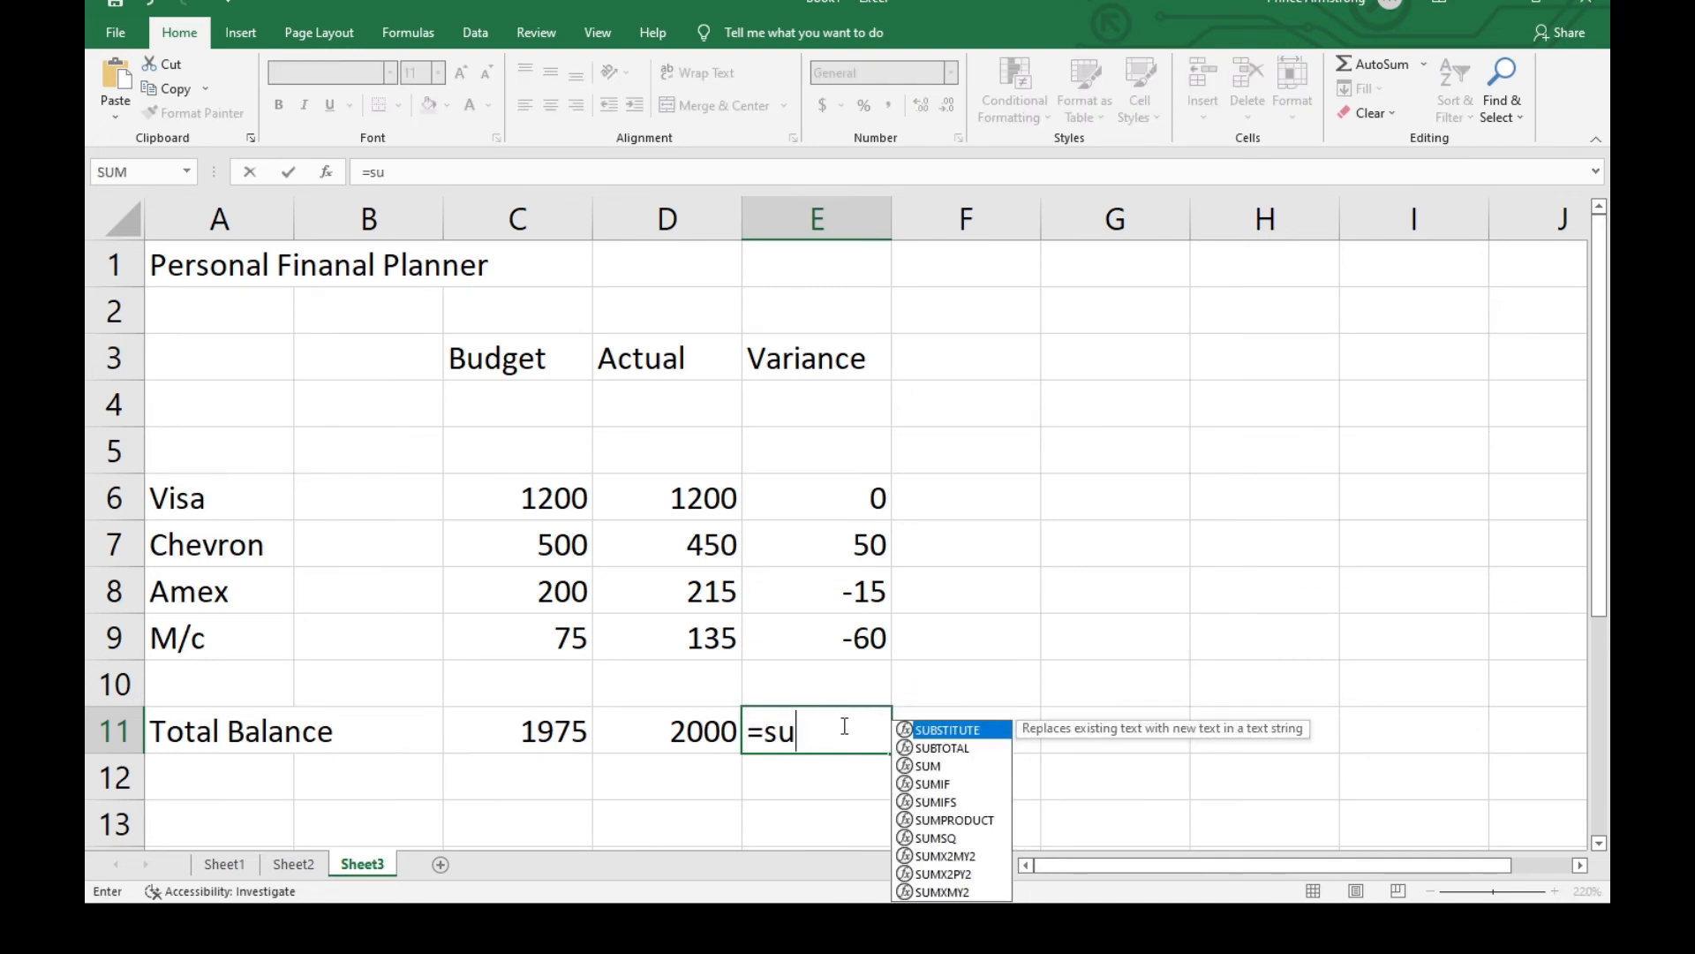
pyautogui.write('m(')
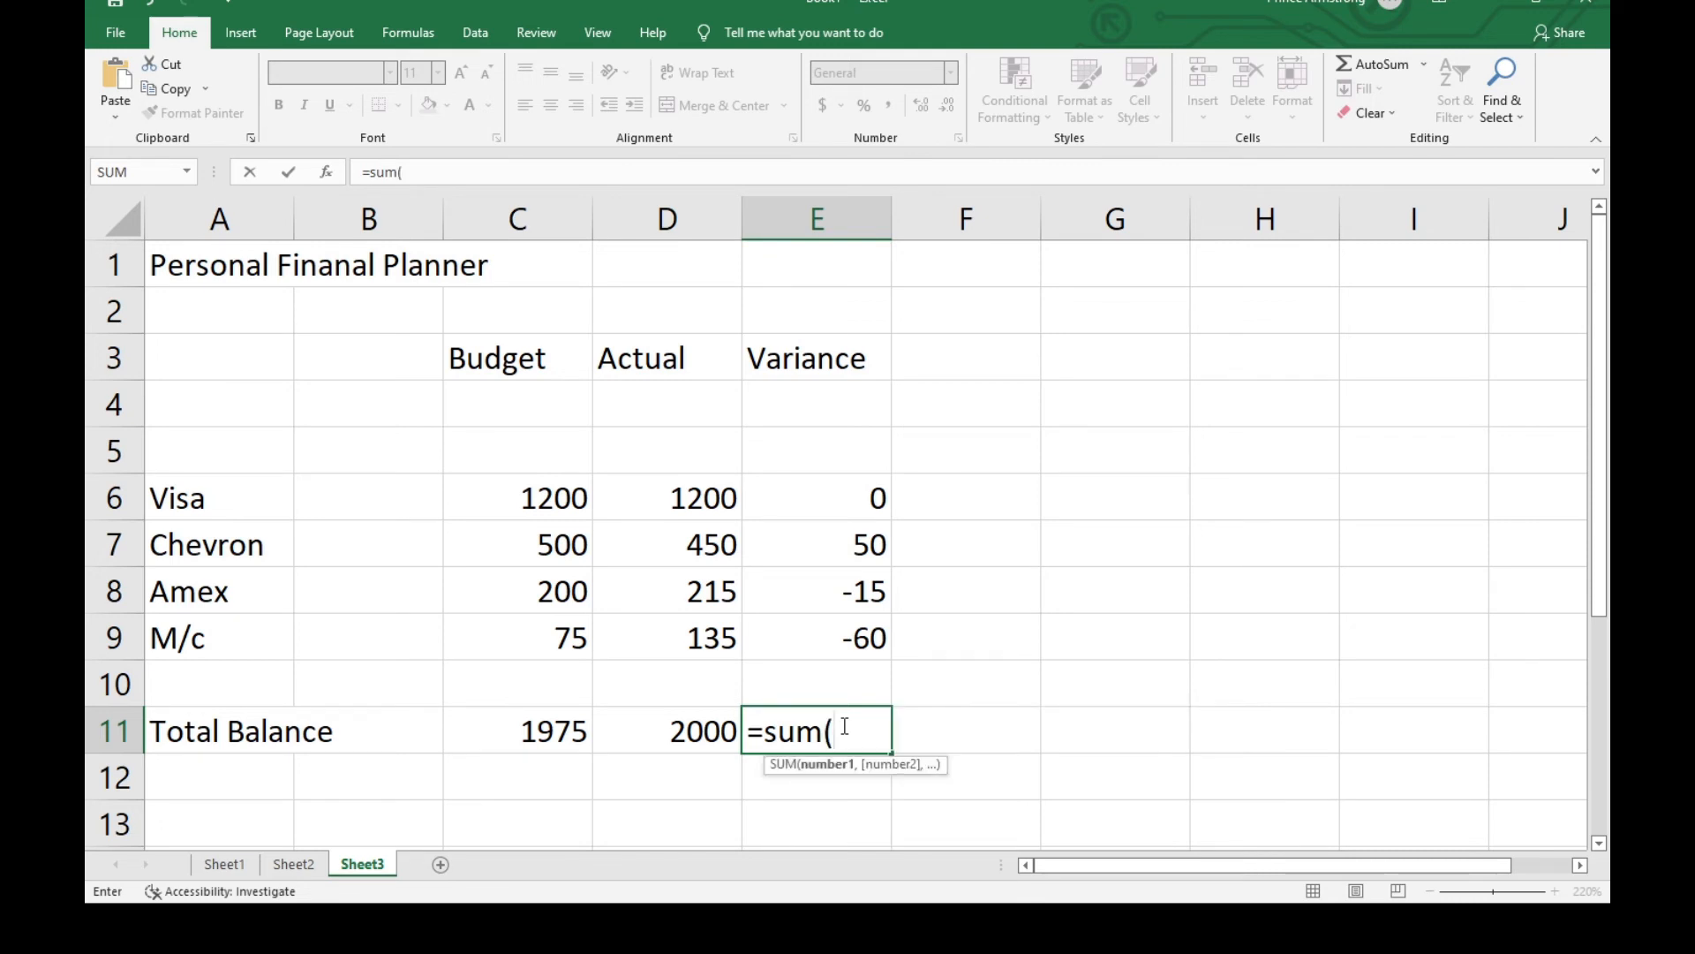
pyautogui.write('e6')
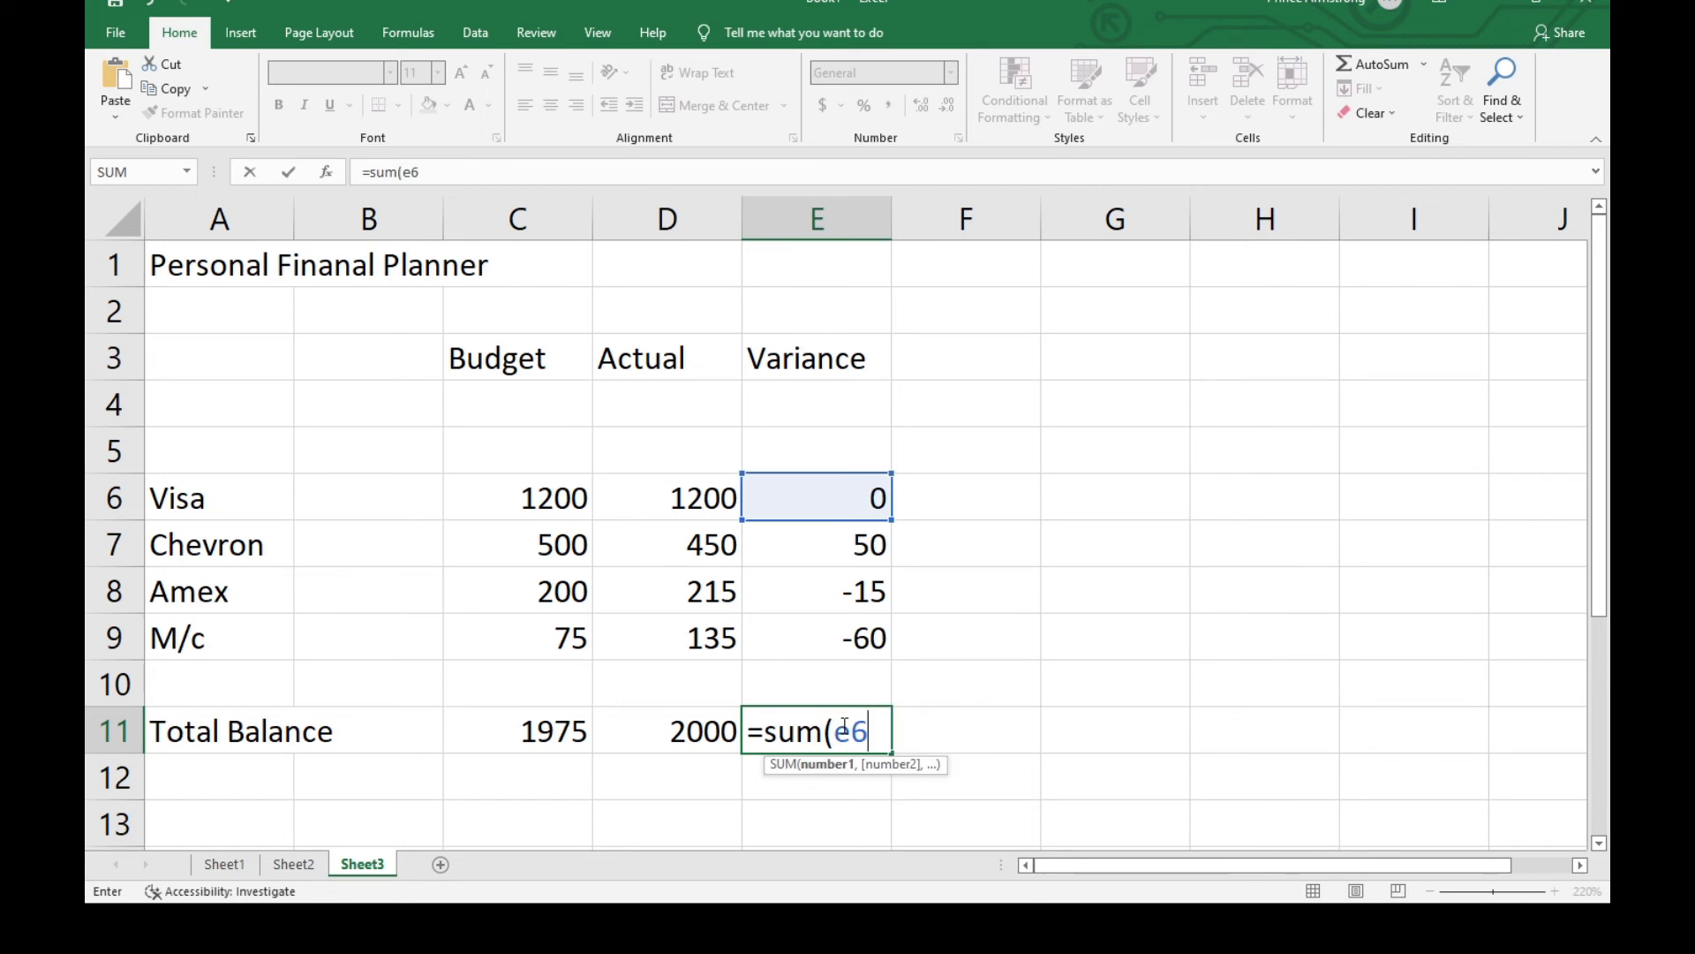
pyautogui.write(':e')
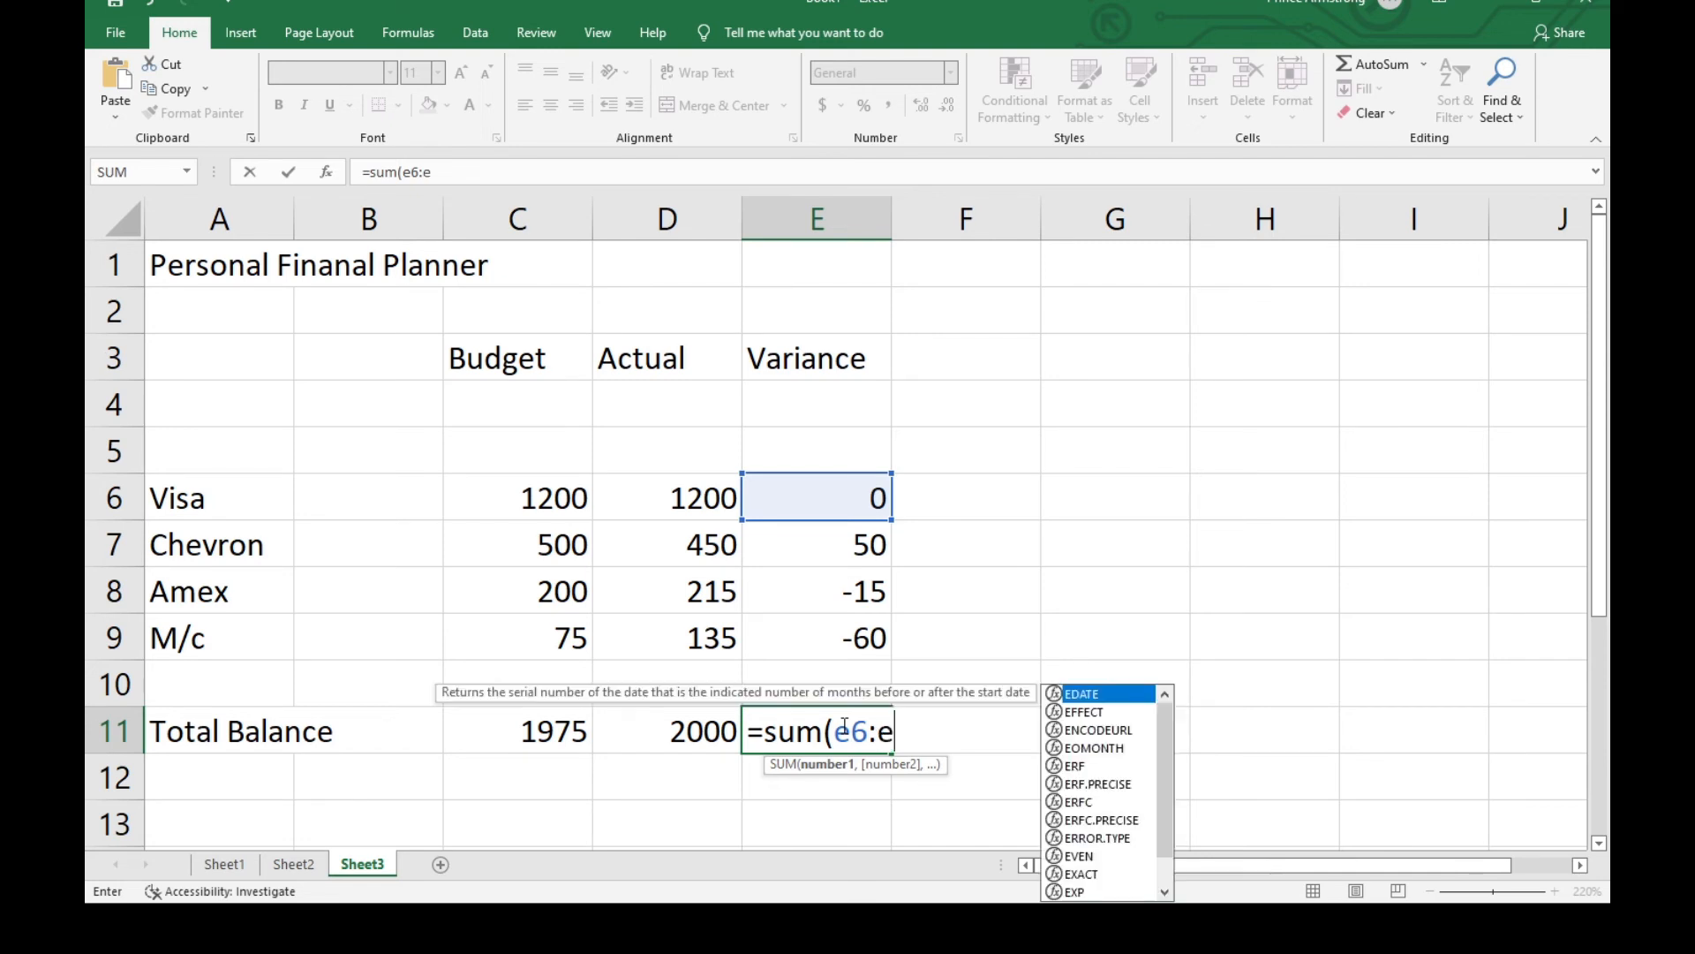
pyautogui.write('9)')
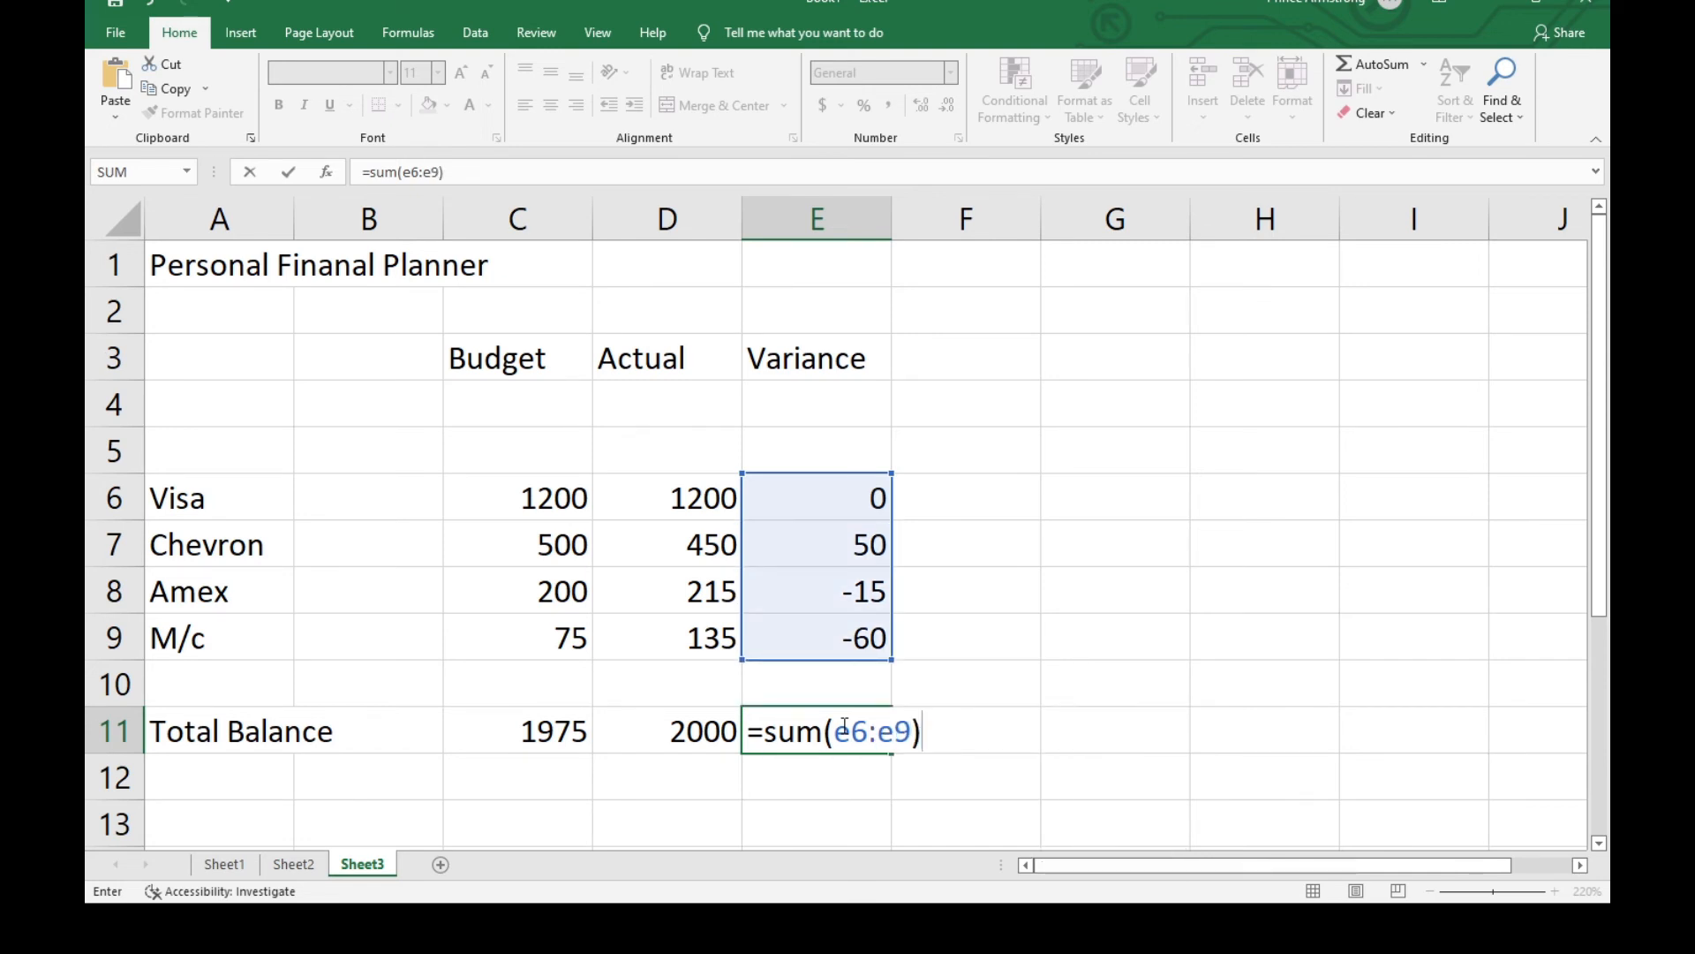
pyautogui.press('Return')
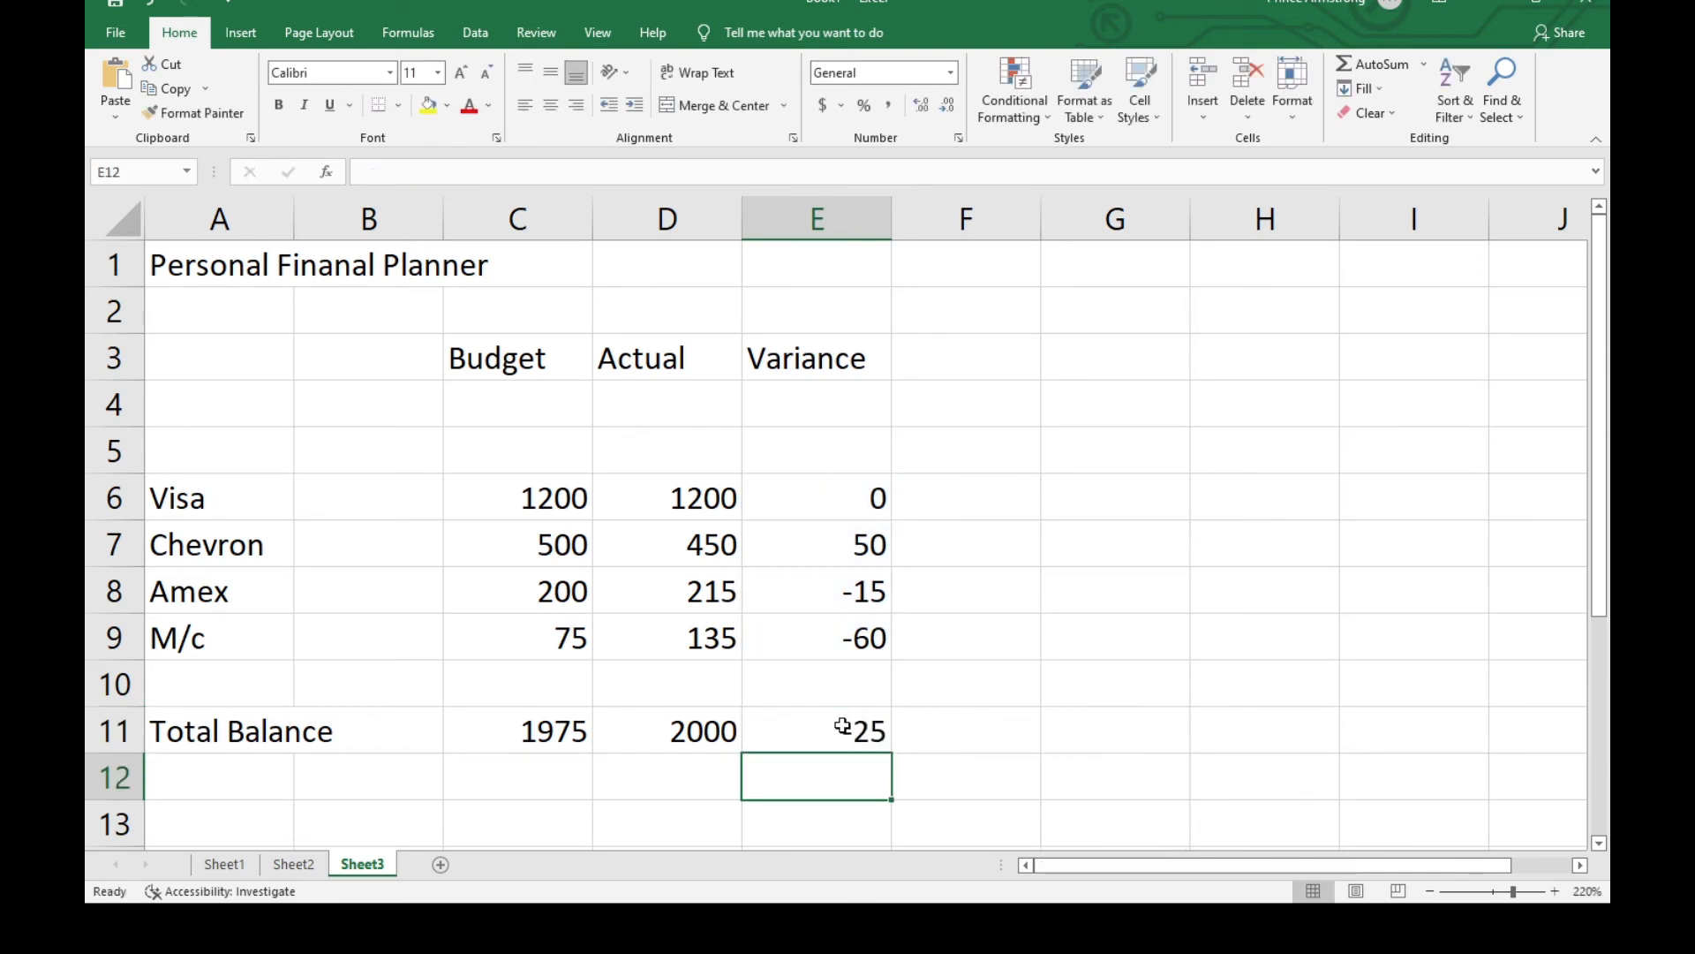
# Replace the Total Balance variance formula in cell E11 with =c11-d11
pyautogui.click(870, 731)
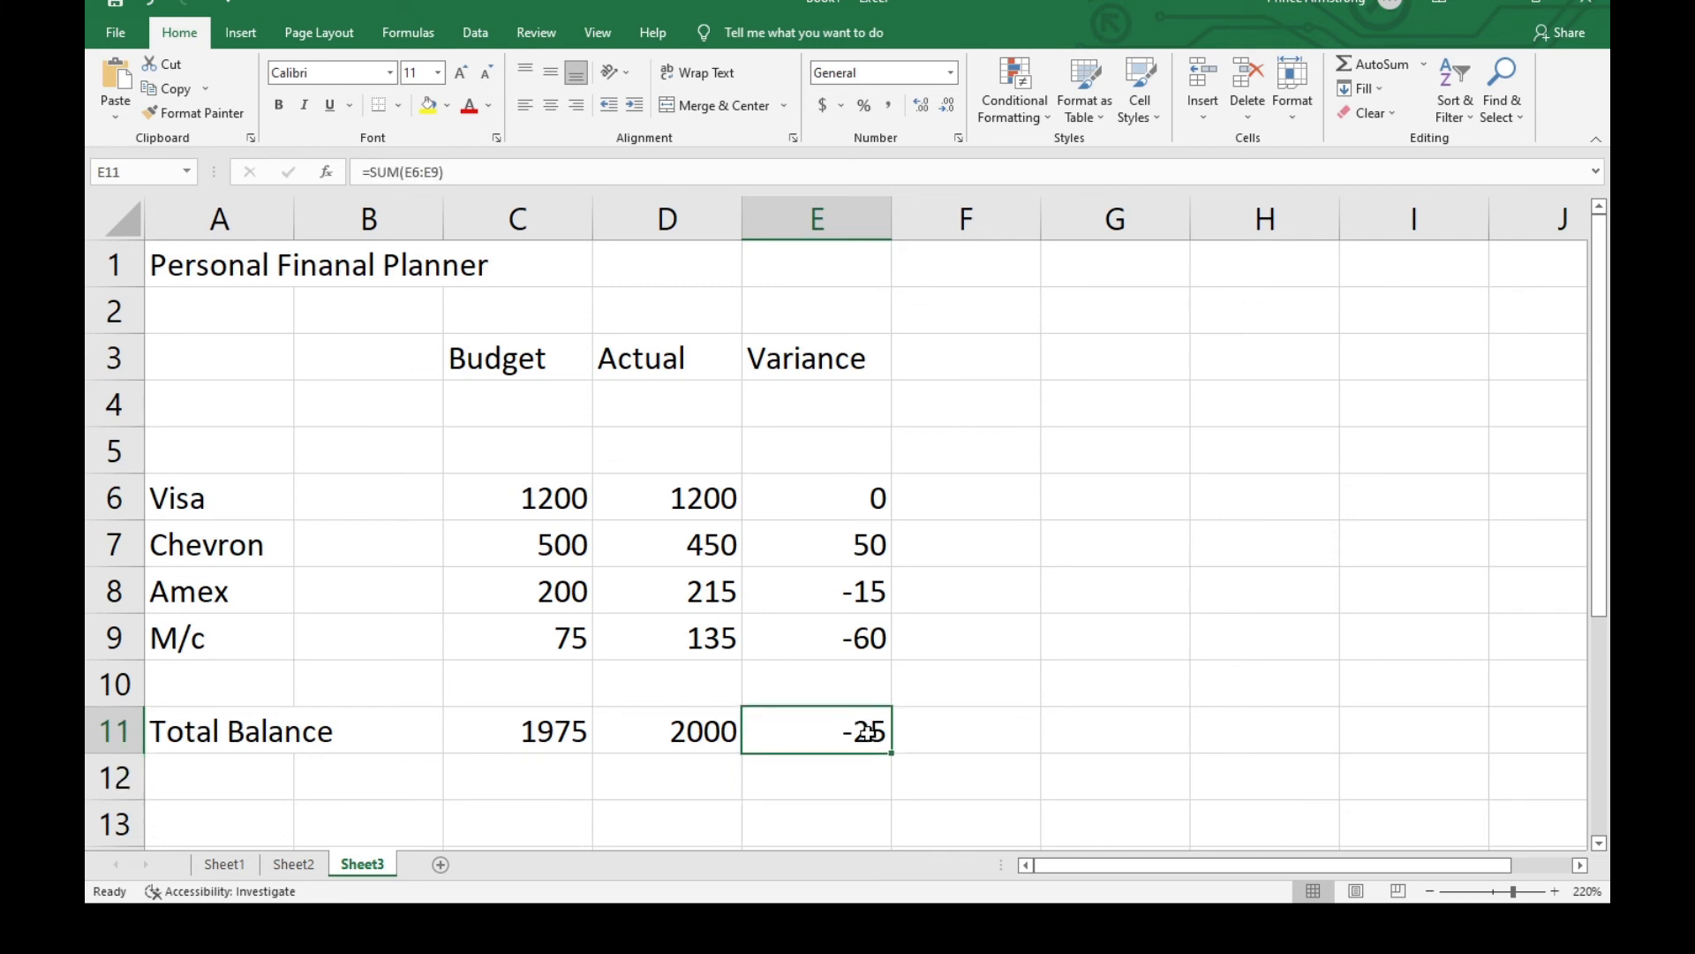
pyautogui.press('Delete')
pyautogui.write('=')
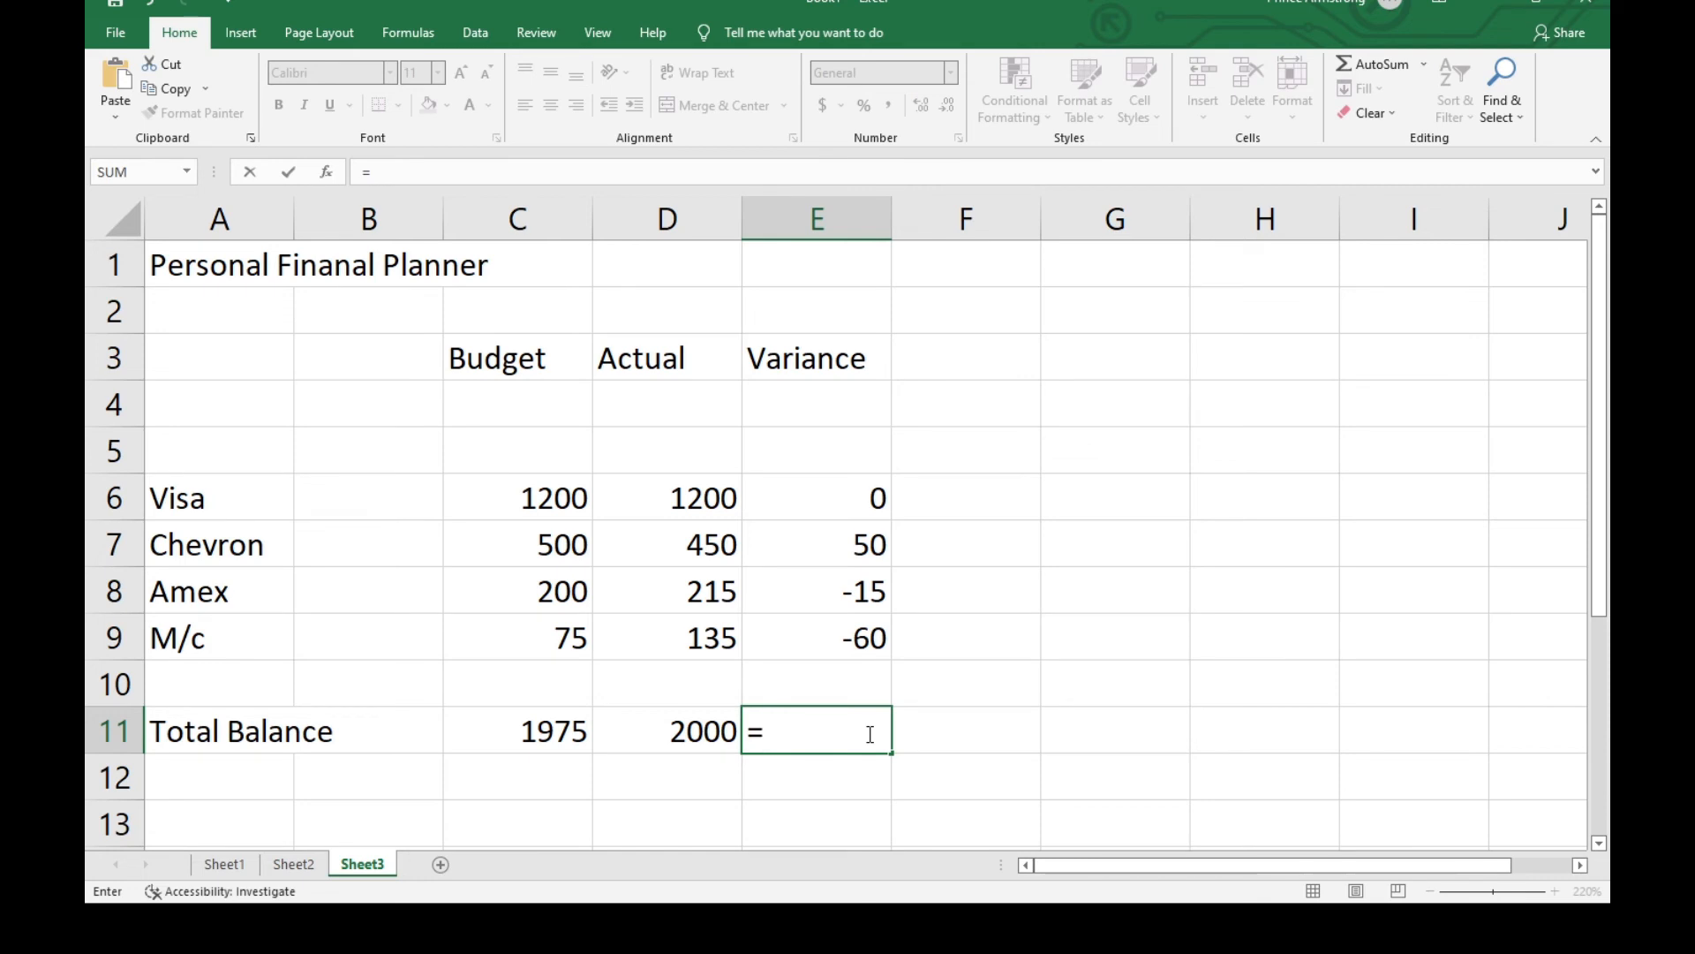
pyautogui.write('c11-')
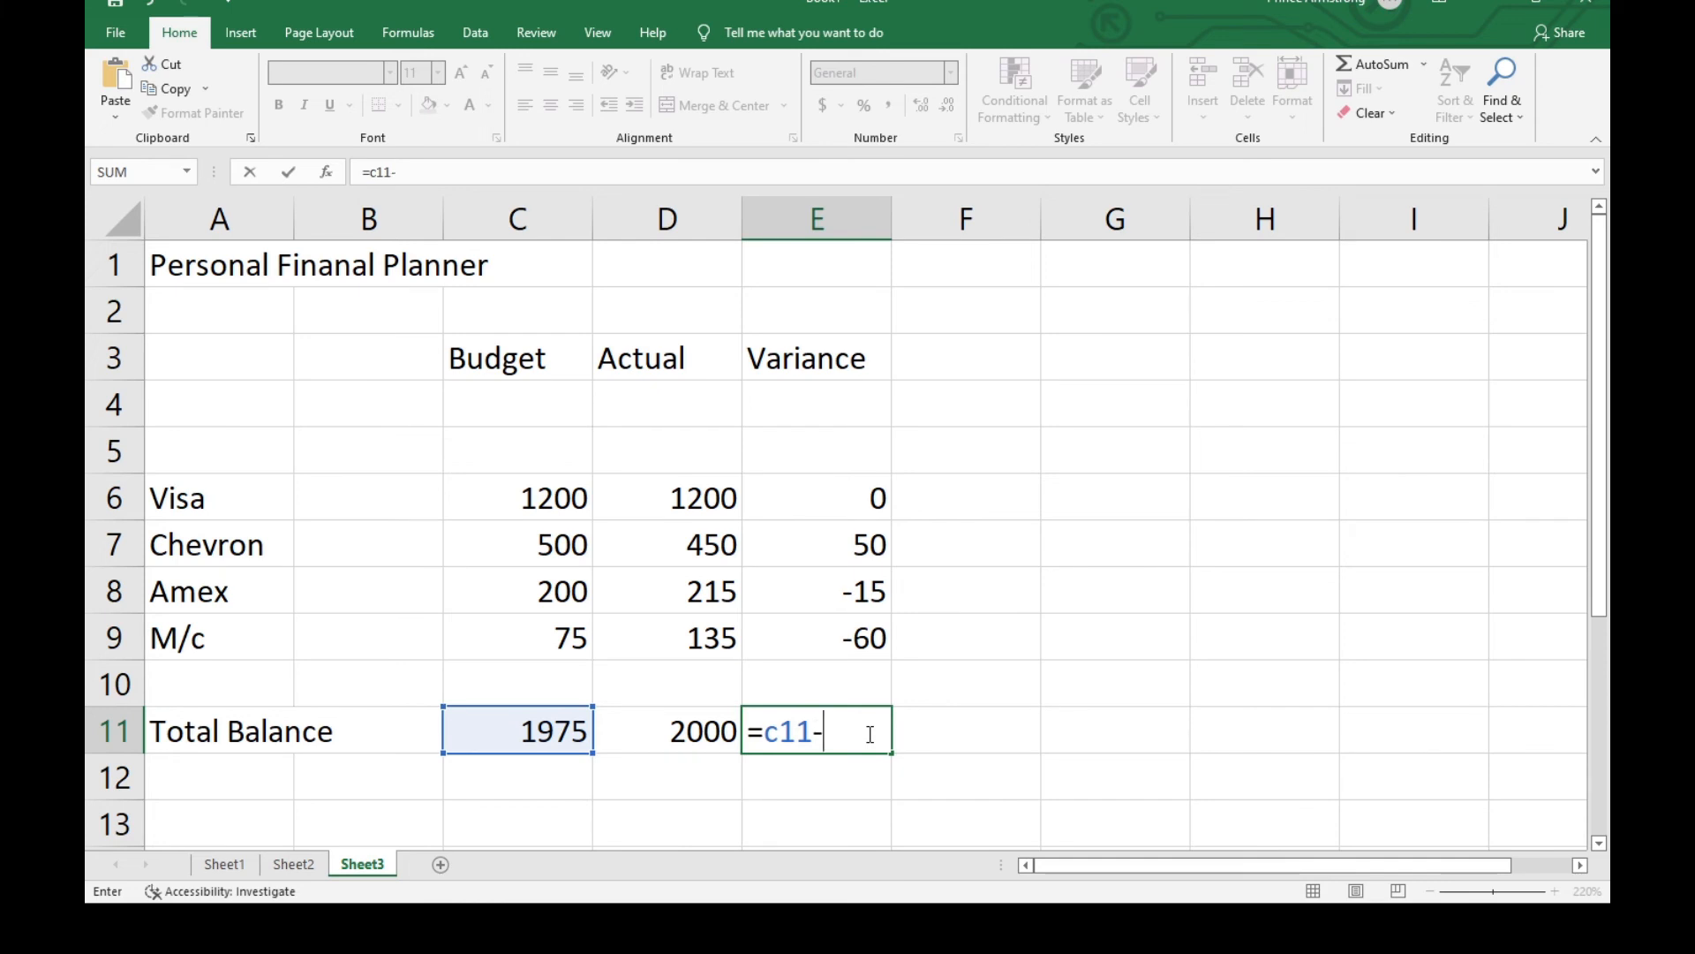
pyautogui.write('d1')
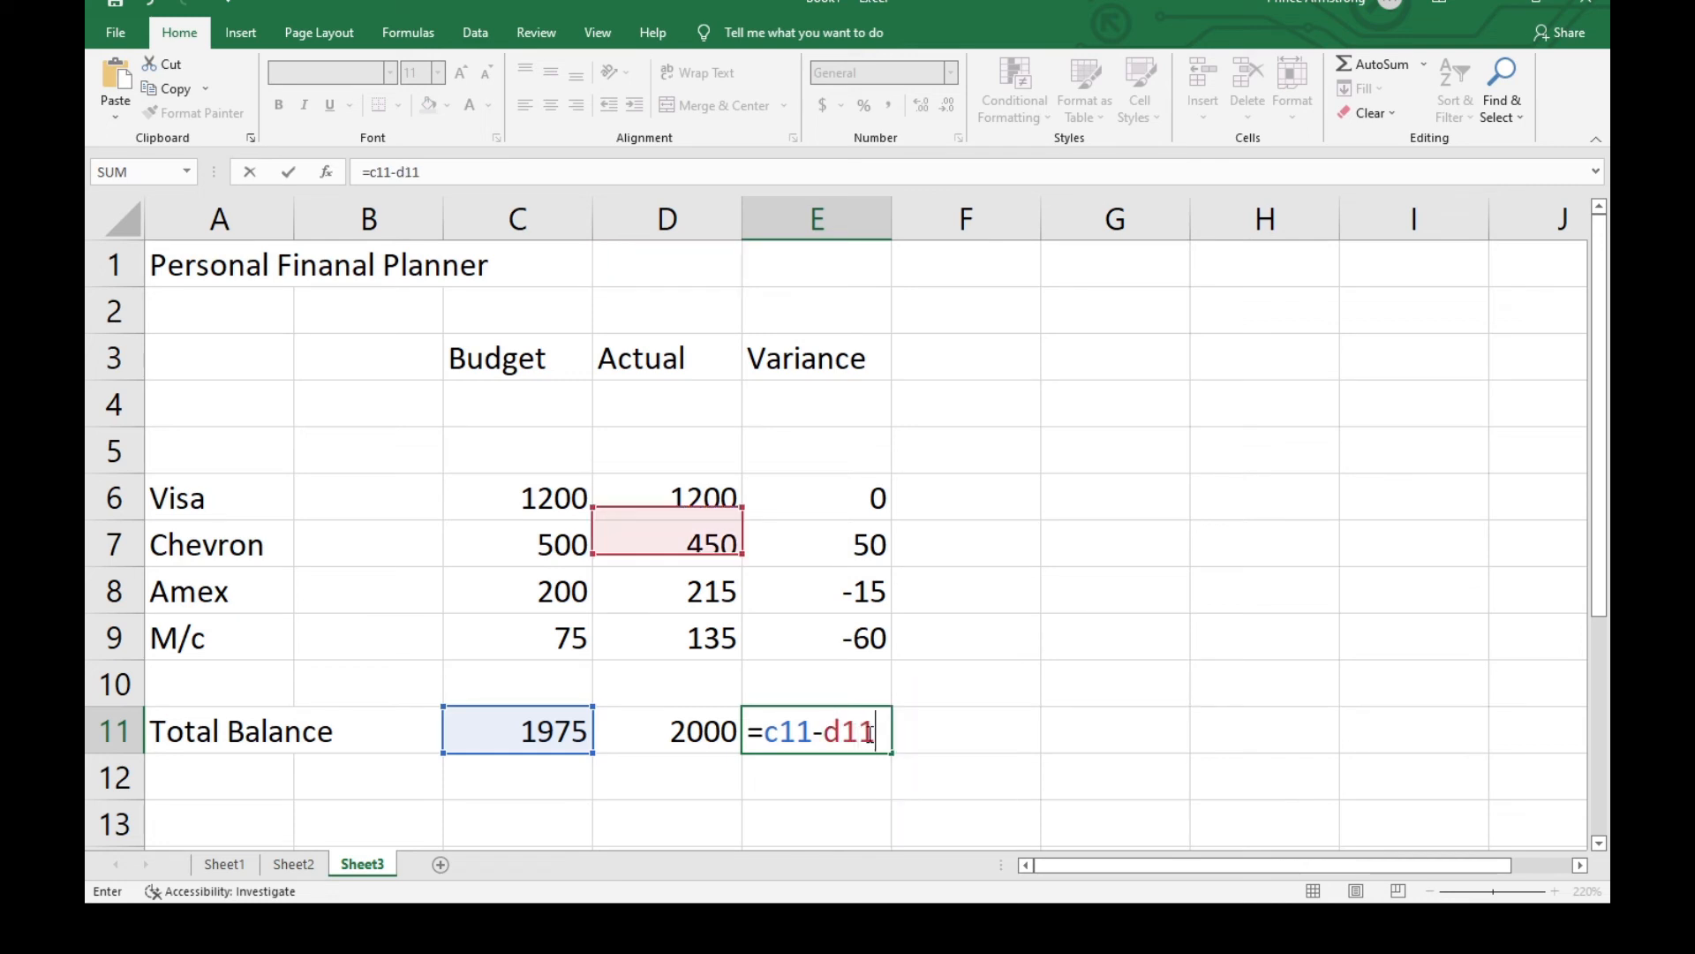
pyautogui.write('1')
pyautogui.press('Return')
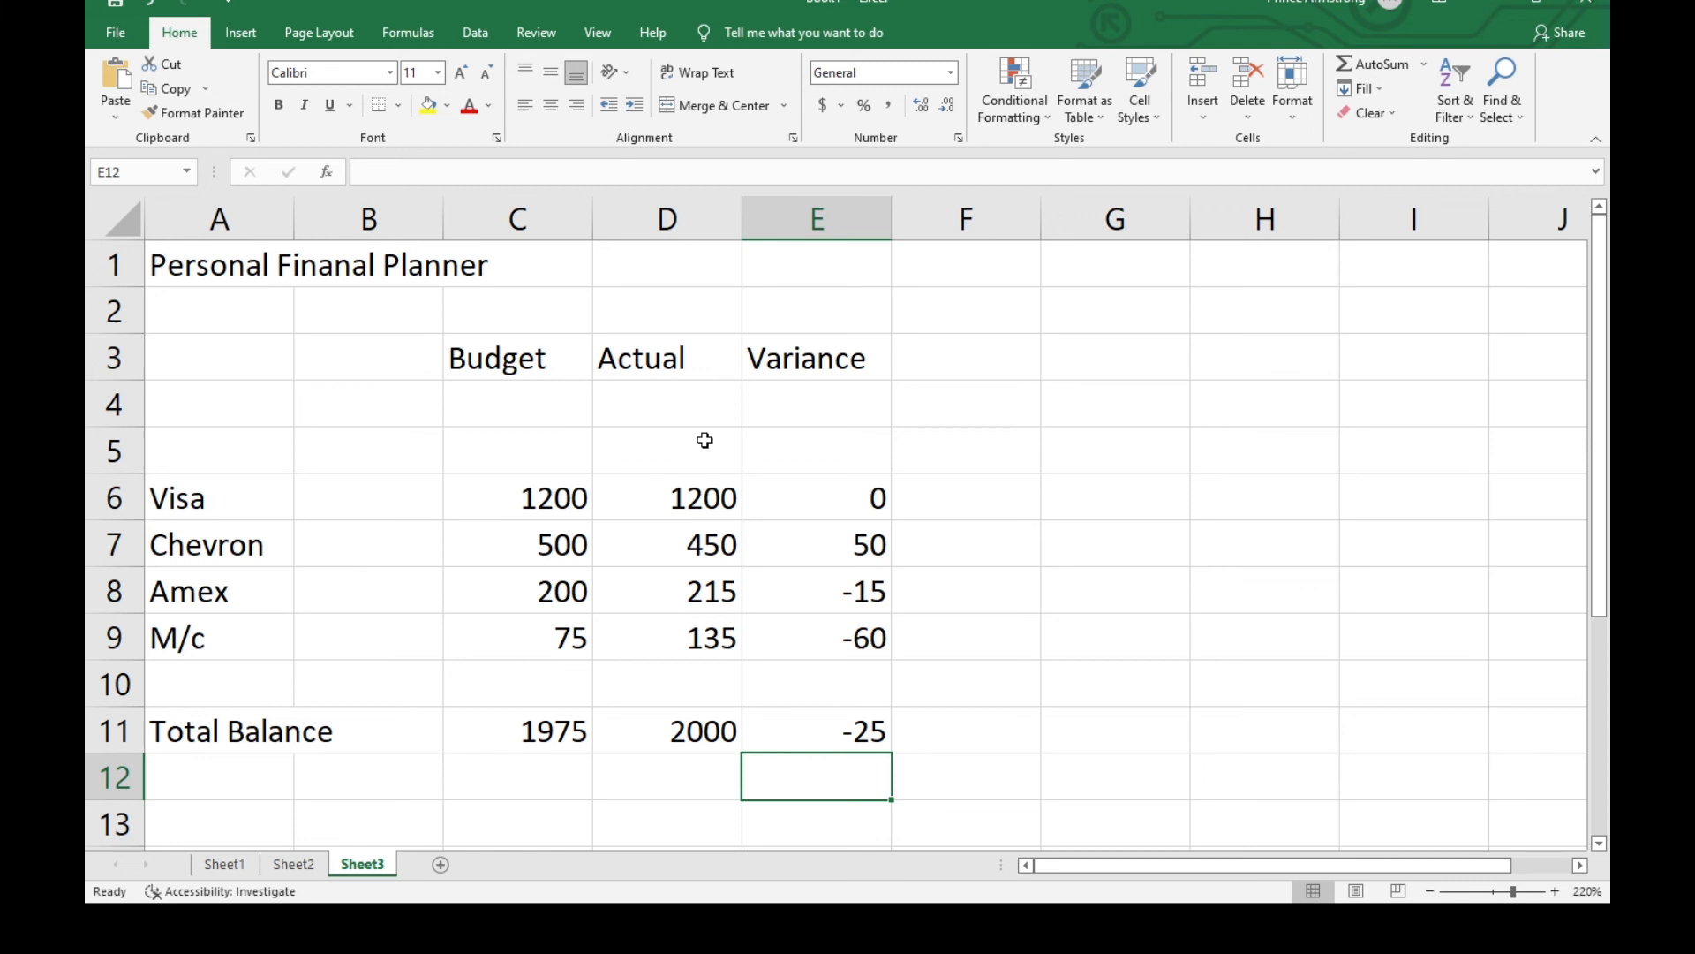
# Save the workbook in the Documents folder as an Excel Workbook named Personal Financial Planner
pyautogui.click(115, 32)
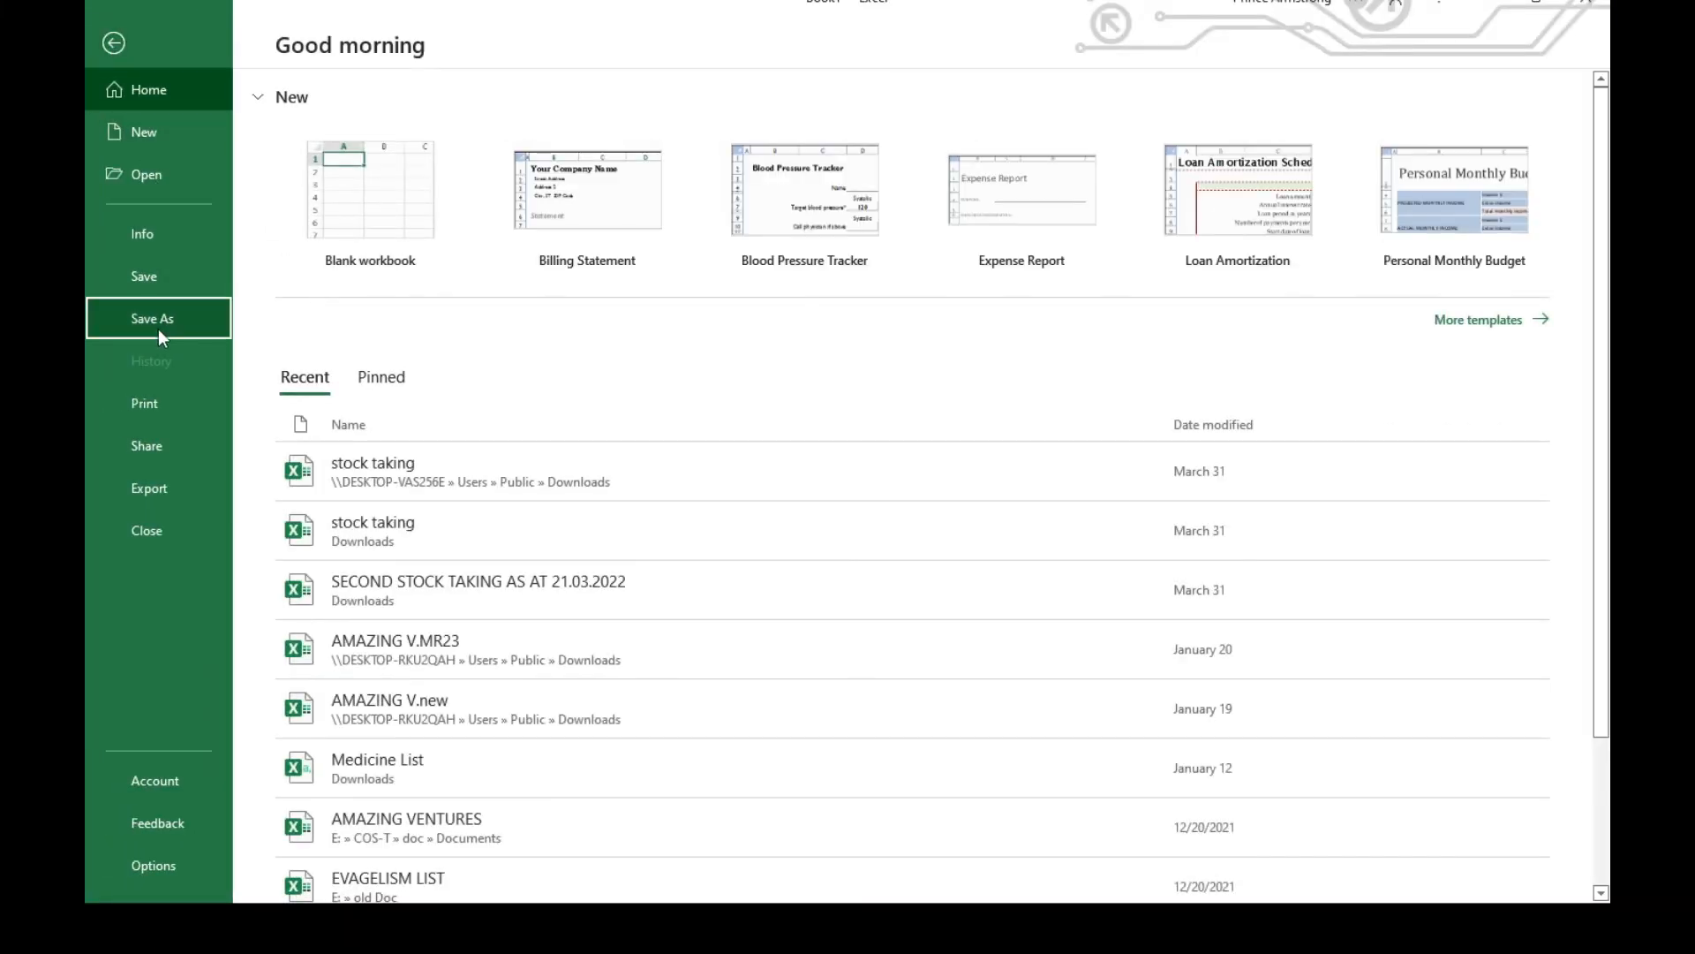
pyautogui.click(157, 328)
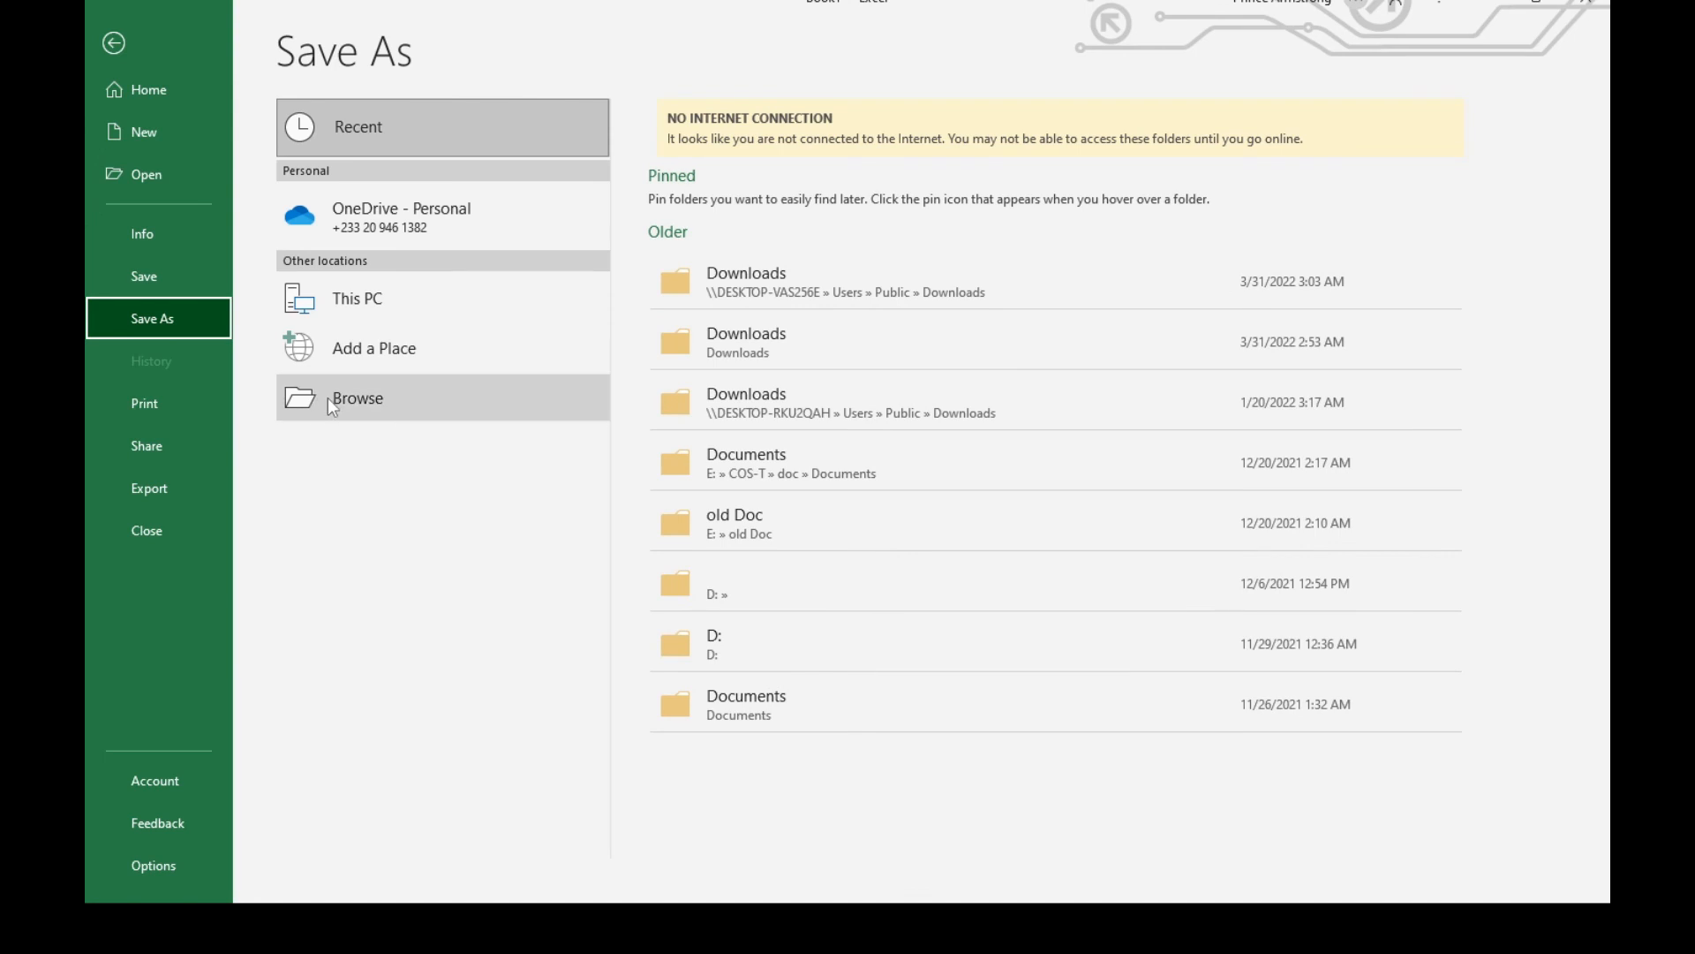
pyautogui.click(599, 429)
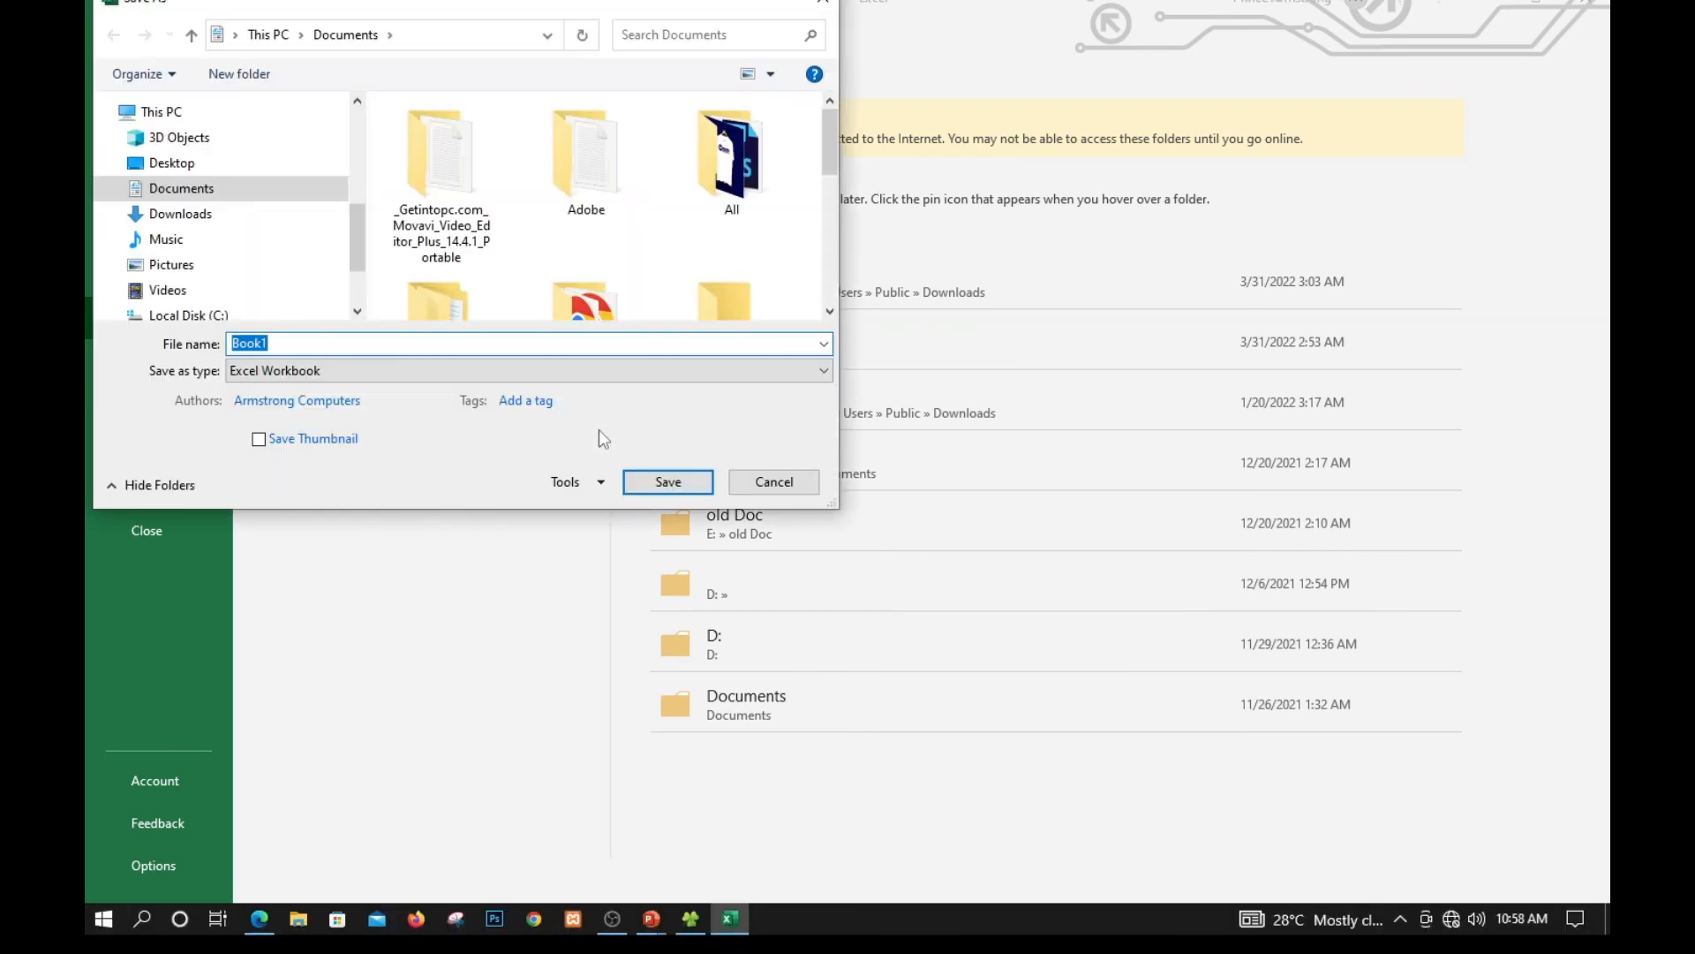
pyautogui.moveTo(412, 3); pyautogui.dragTo(629, 129)
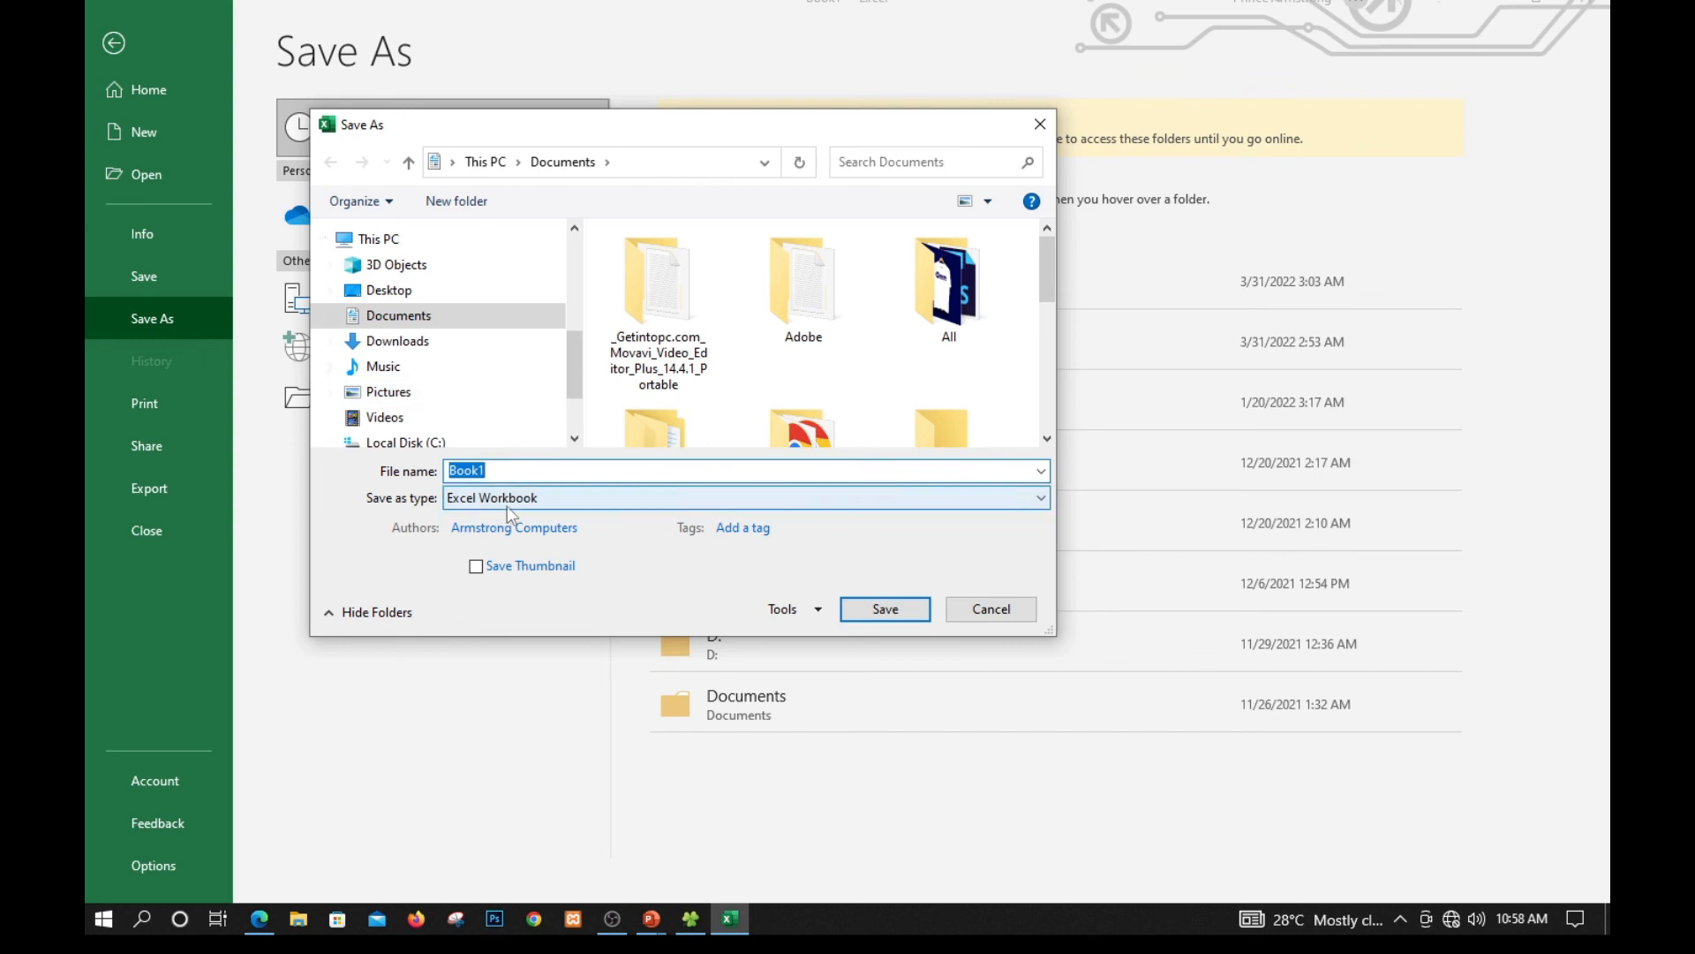
pyautogui.press('BackSpace')
pyautogui.write('P')
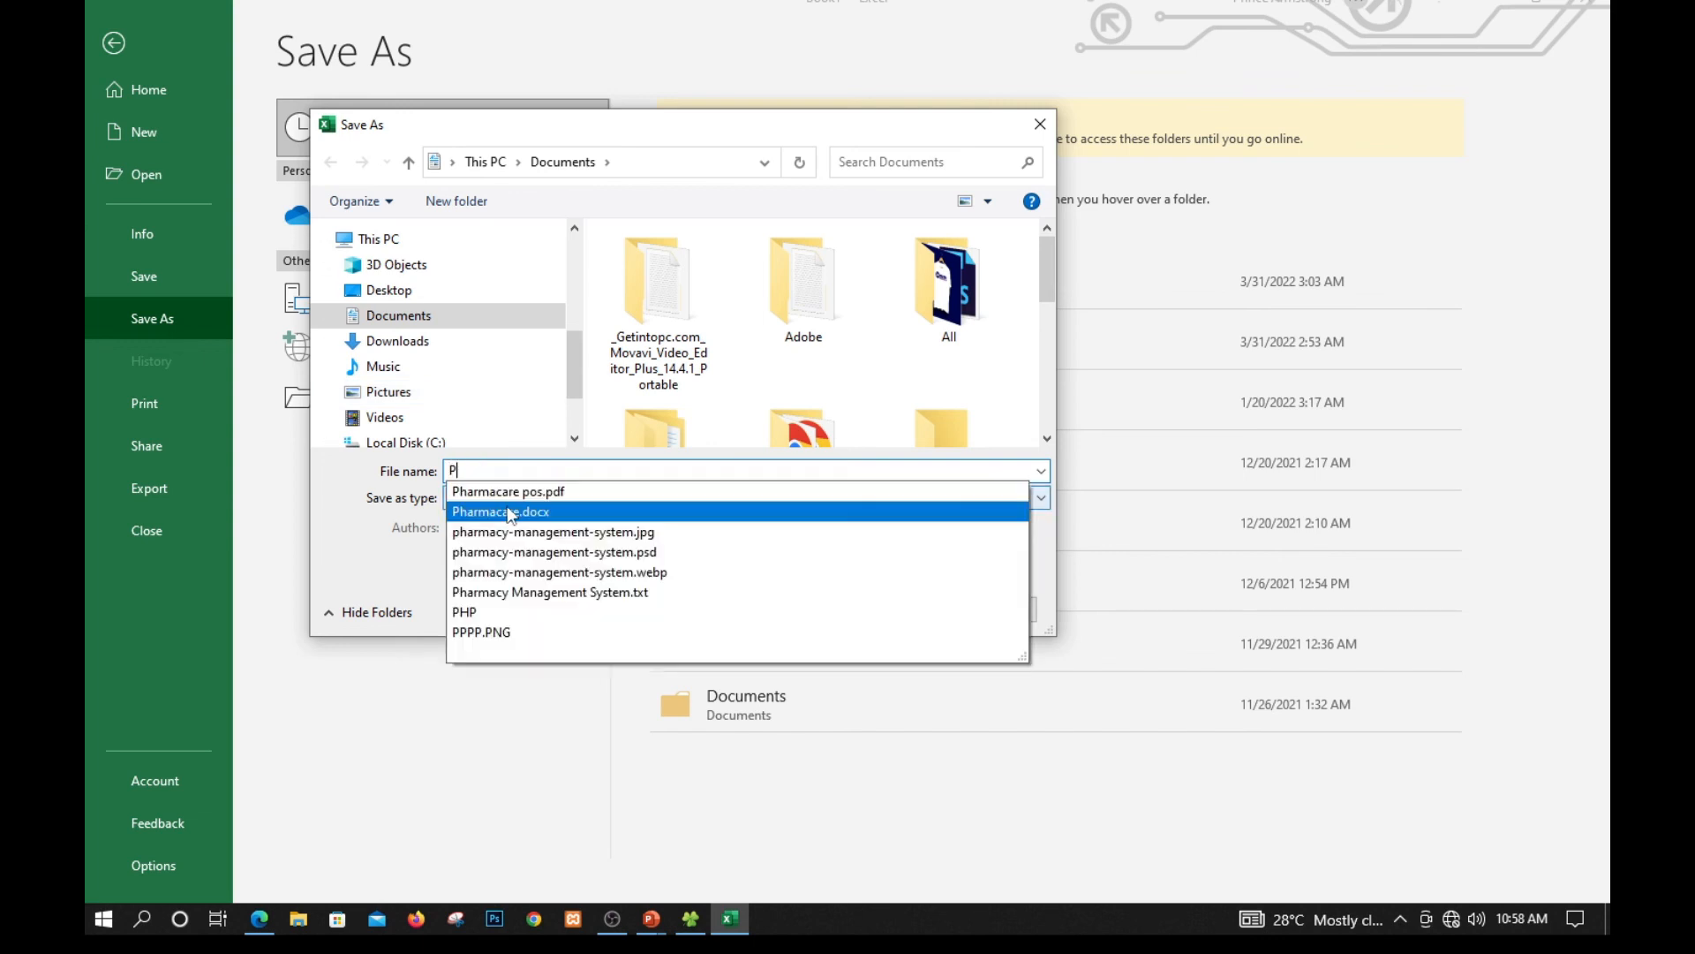
pyautogui.write('er')
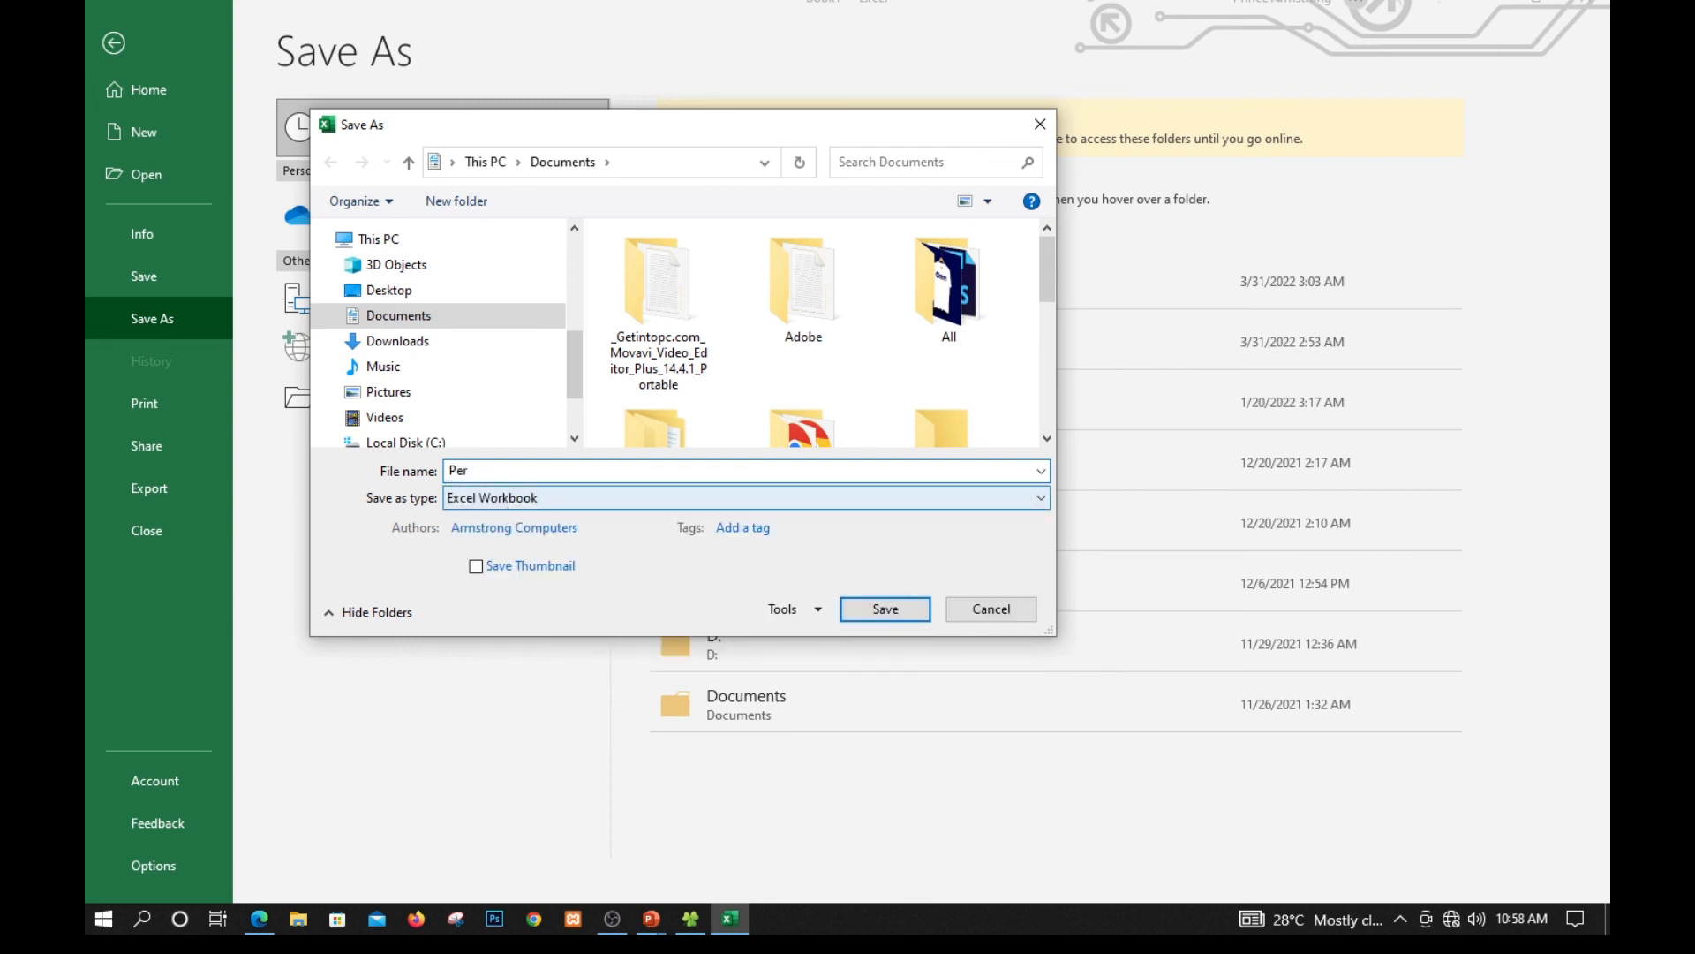
pyautogui.write('sonal Financial Planner')
pyautogui.click(874, 609)
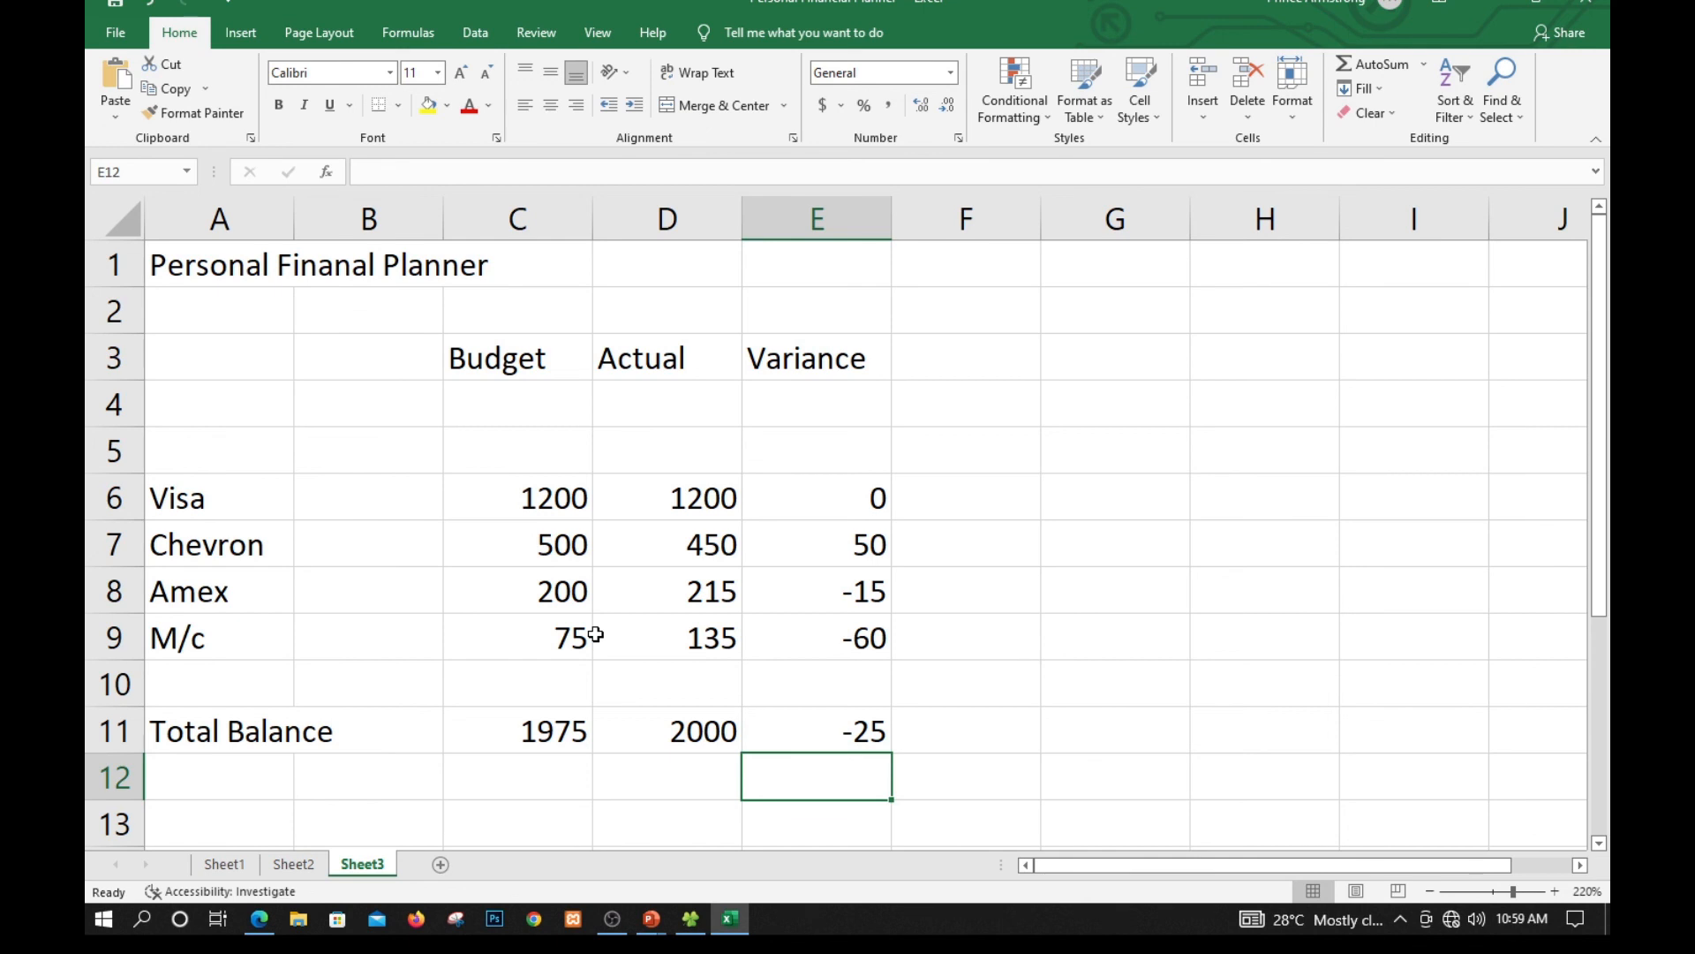
# Format all text on the worksheet in Times New Roman at font size 14
pyautogui.hotkey('ctrl', 'a')
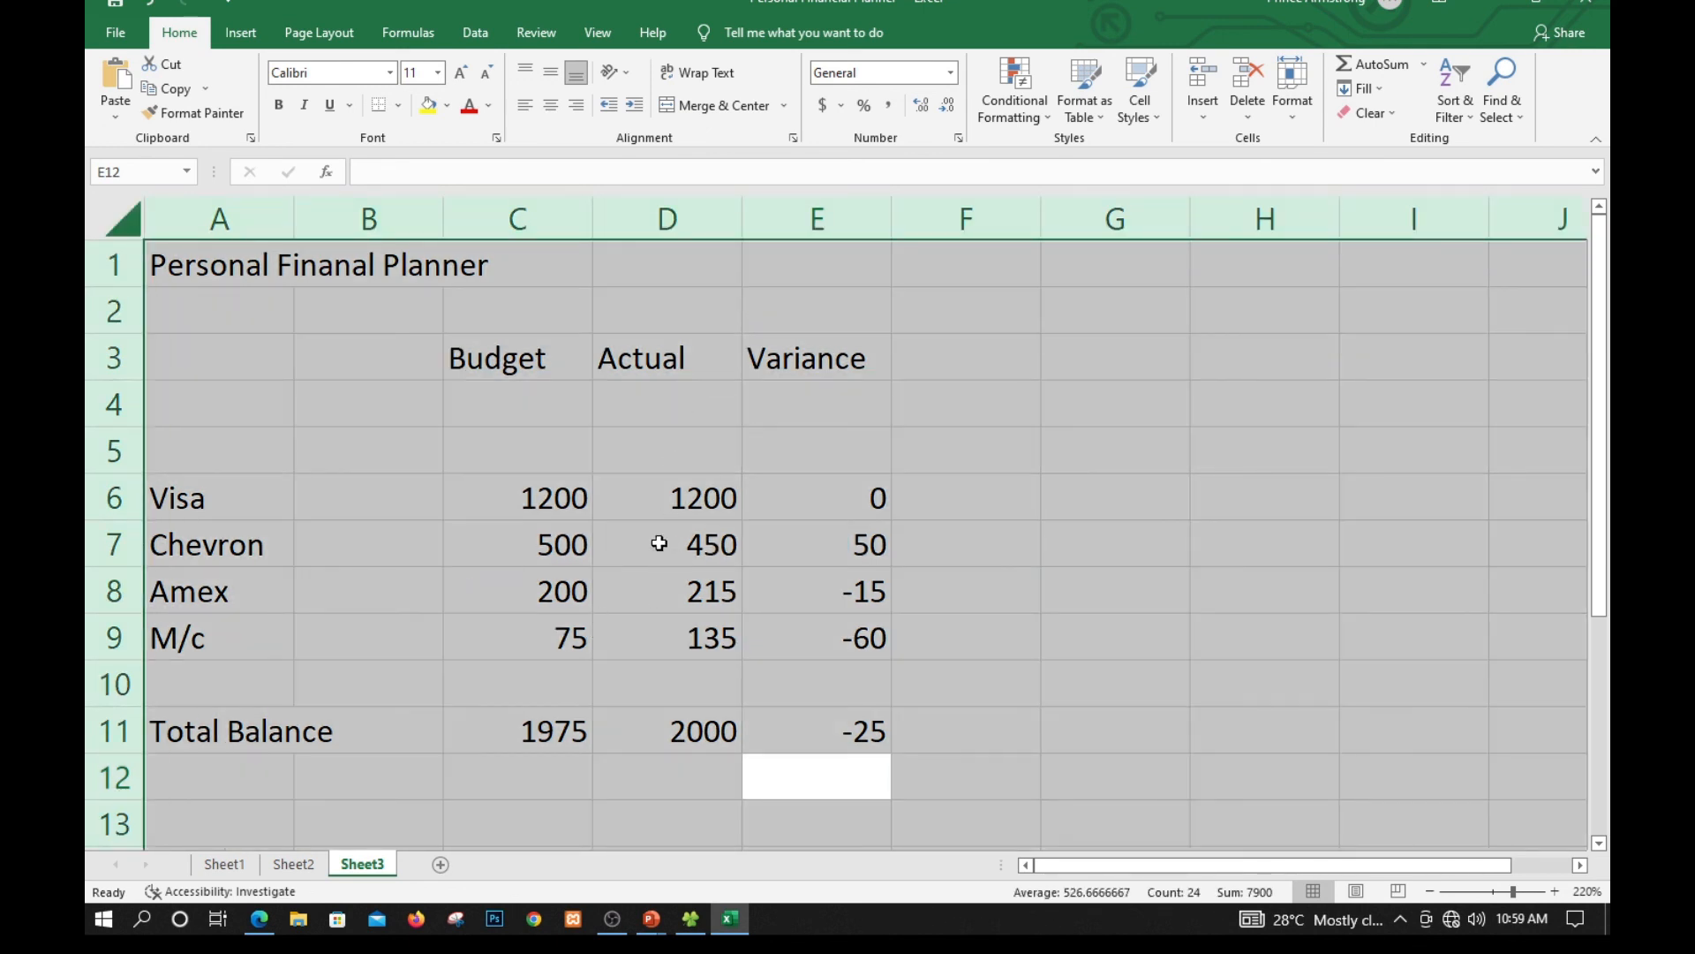
pyautogui.click(316, 74)
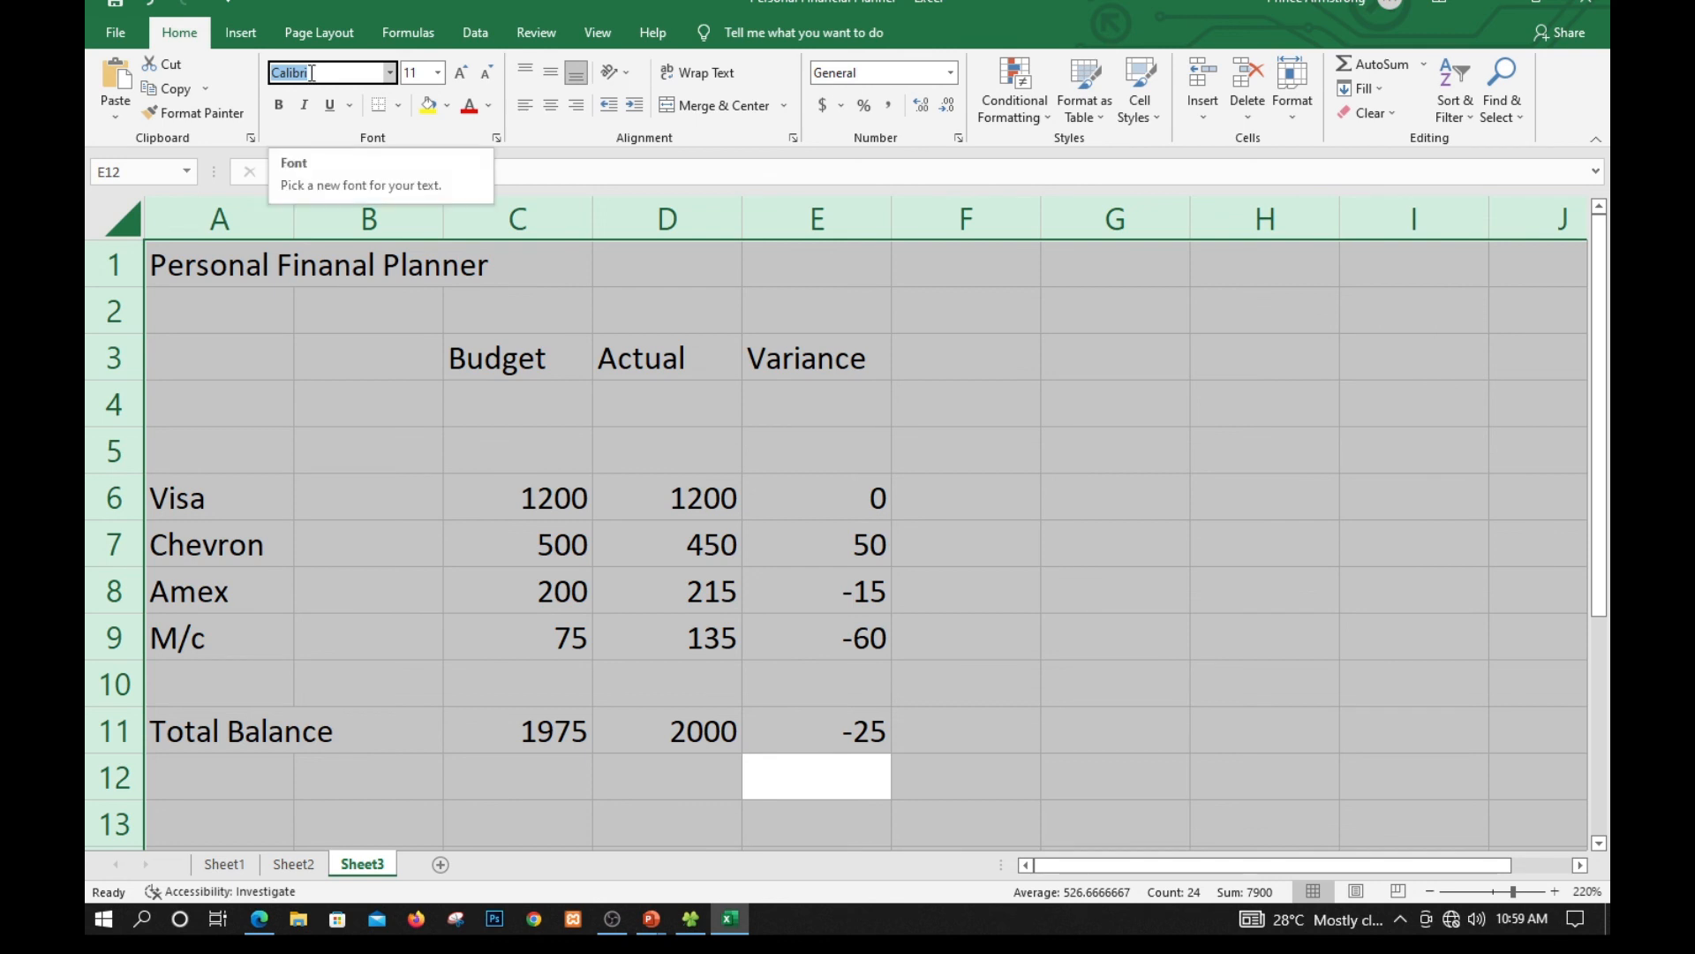
pyautogui.write('Times New Roman')
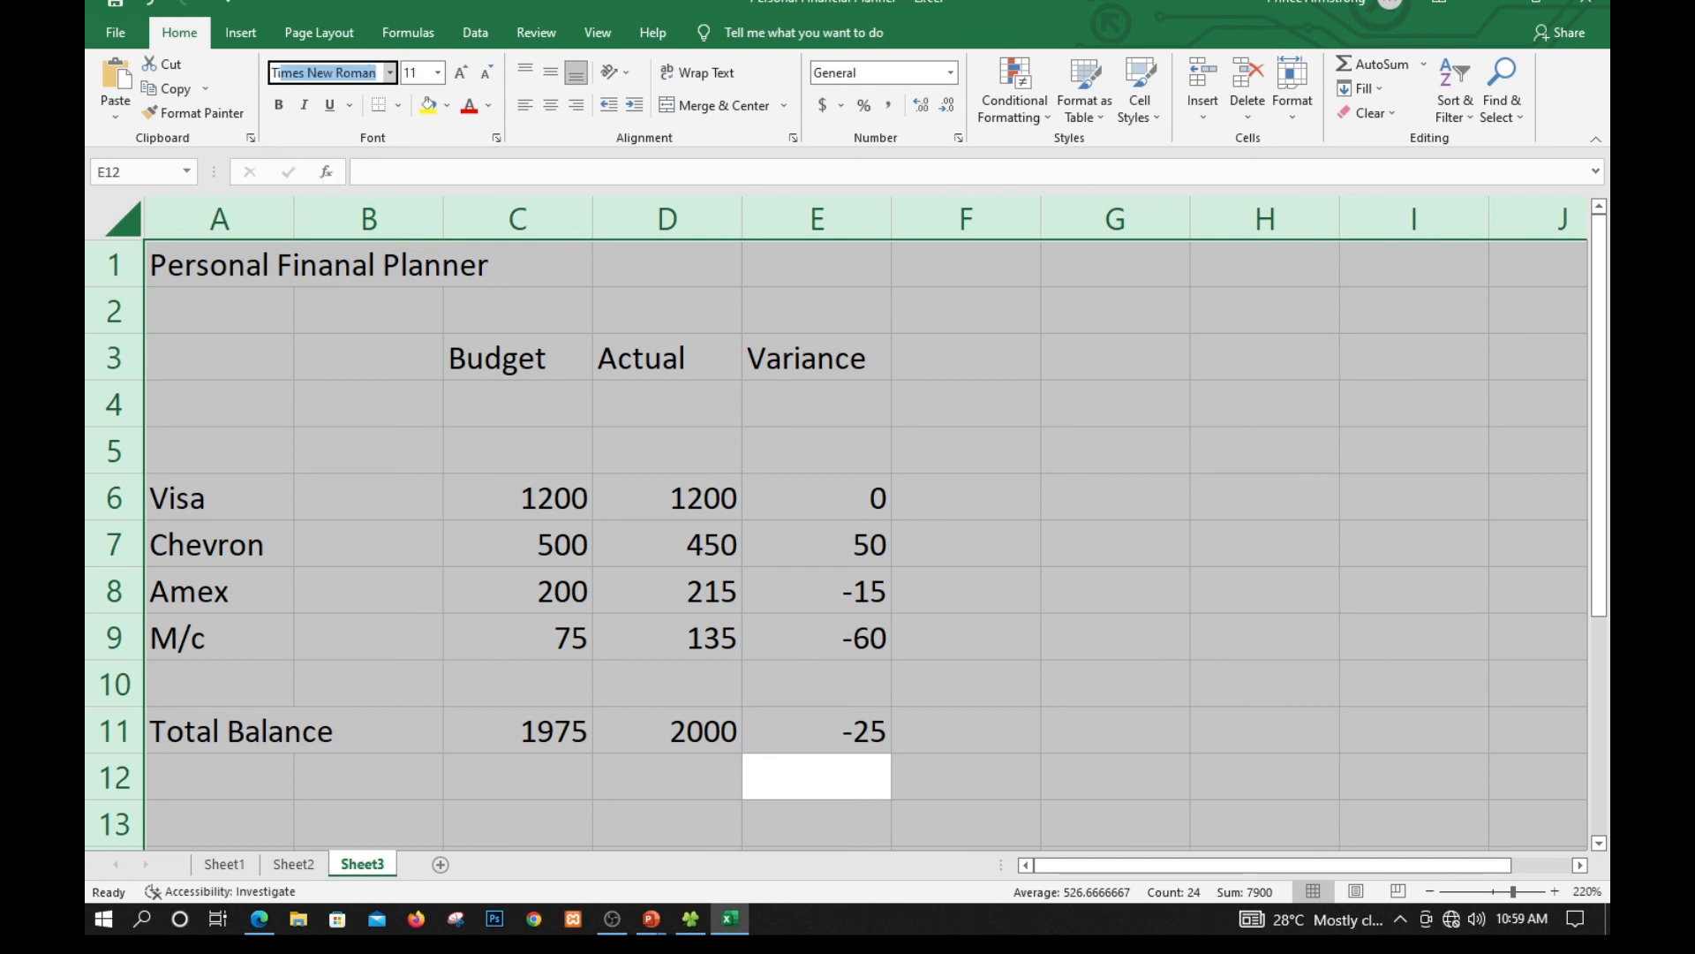
pyautogui.press('Return')
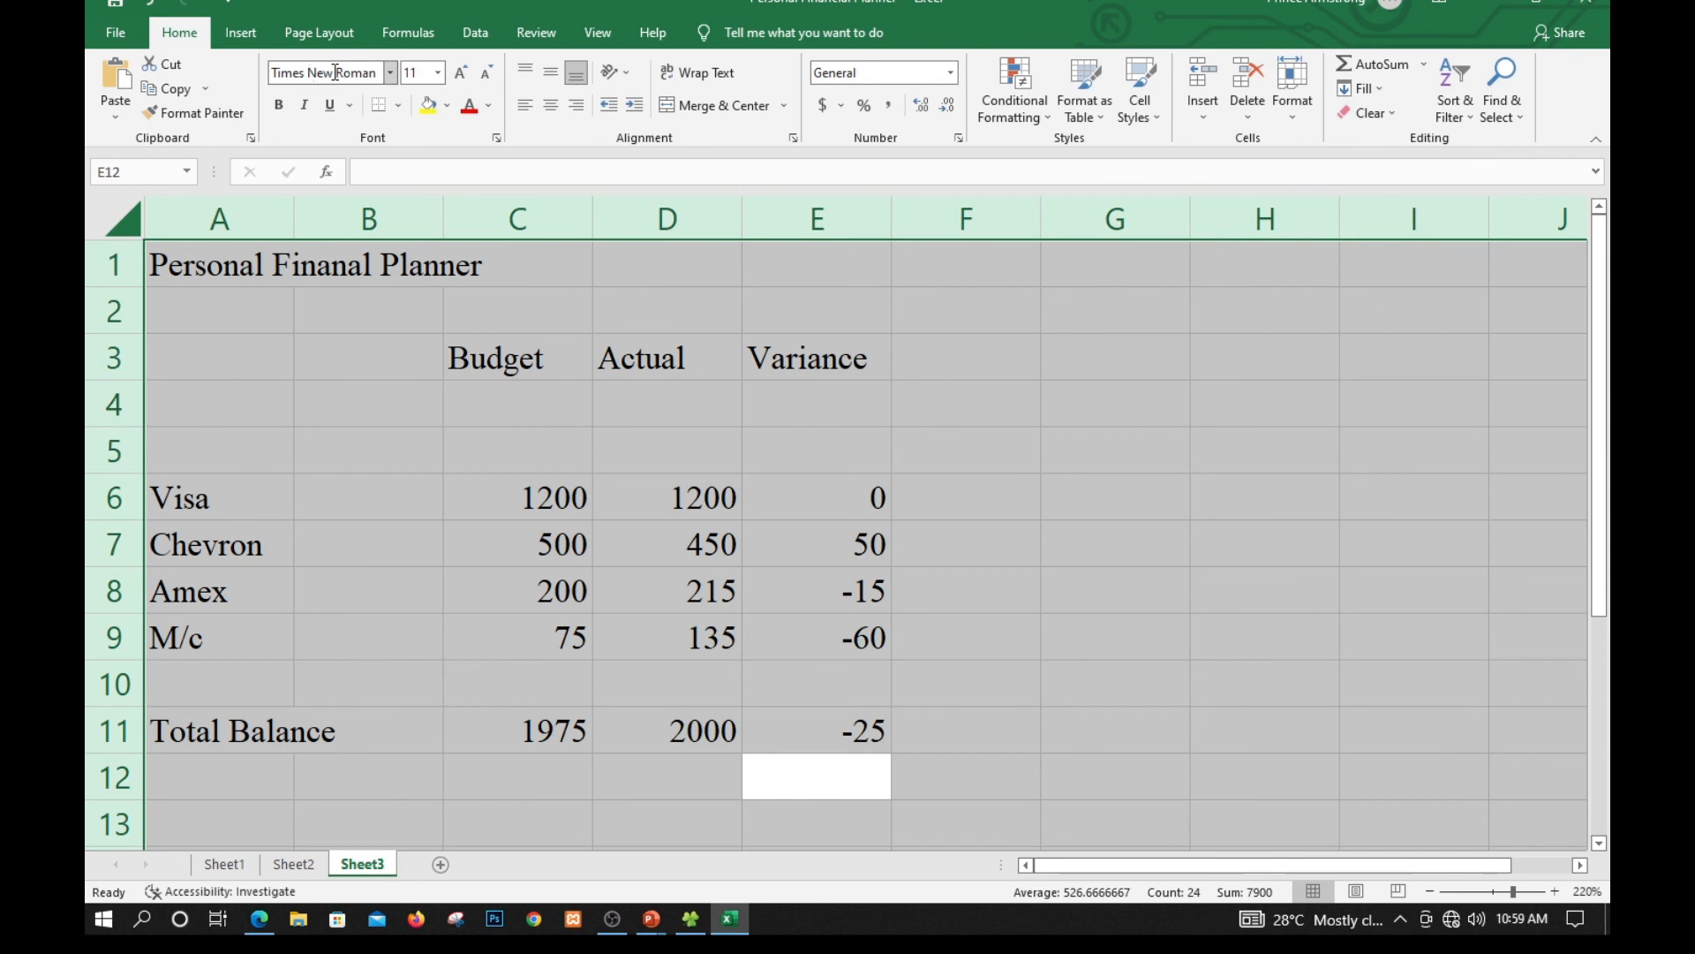
pyautogui.click(422, 66)
pyautogui.write('14')
pyautogui.press('Return')
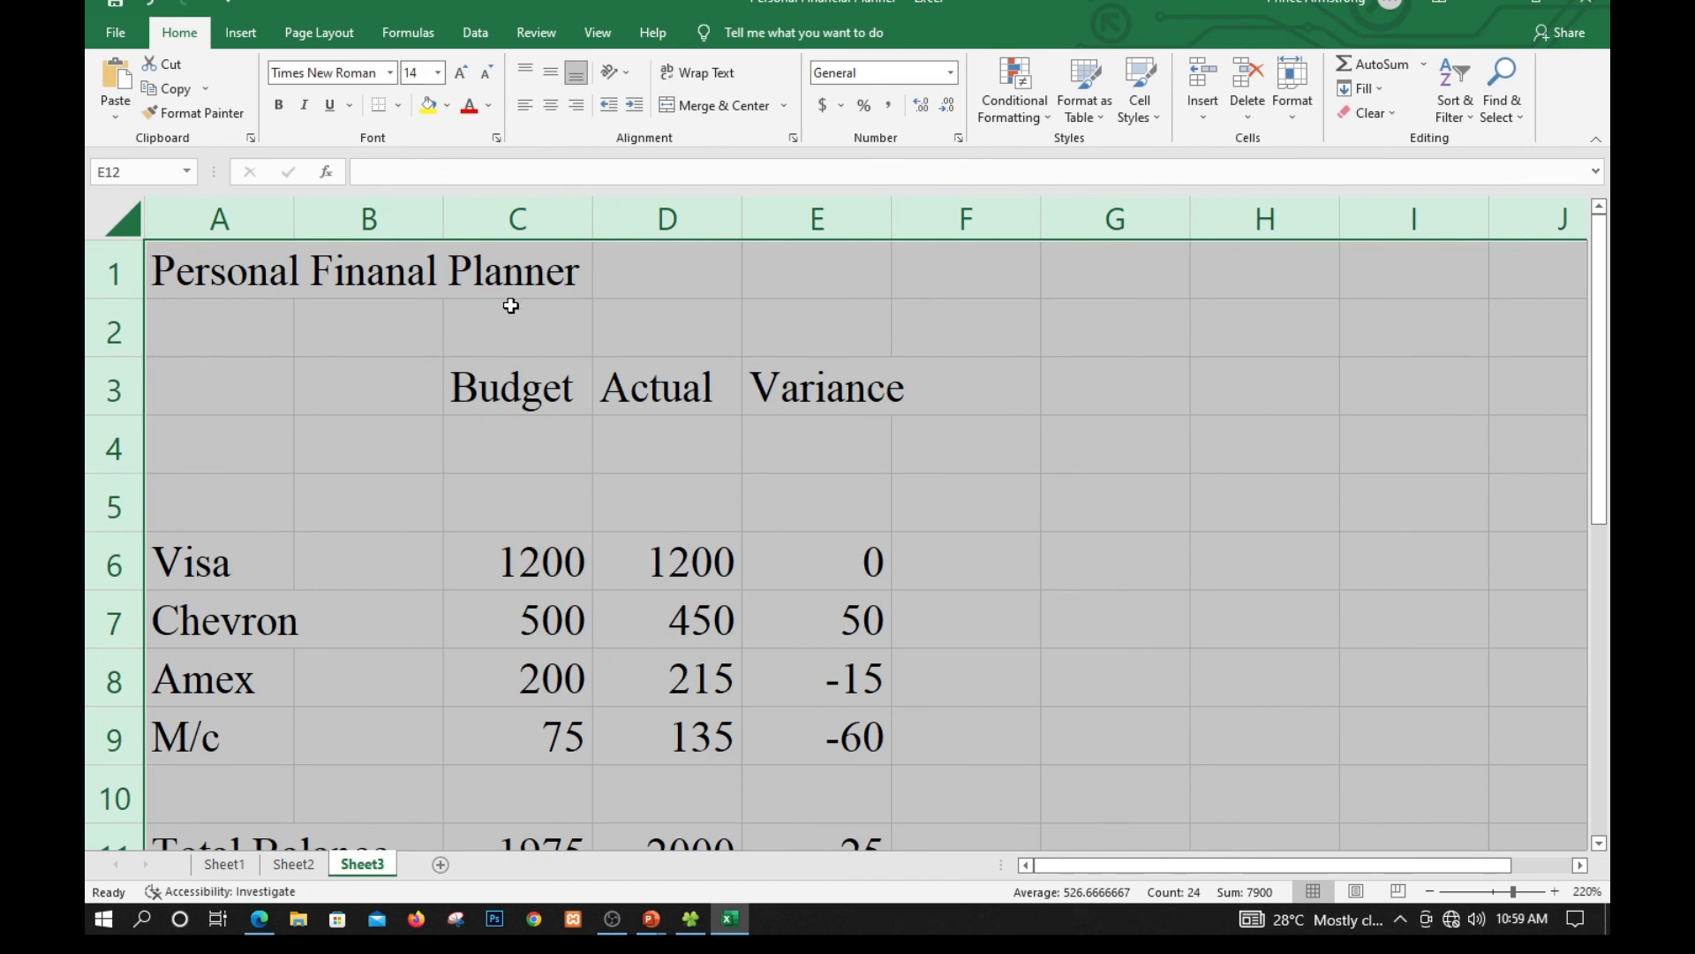
pyautogui.keyDown('ctrl'); pyautogui.scroll(-2, 511, 305); pyautogui.keyUp('ctrl')
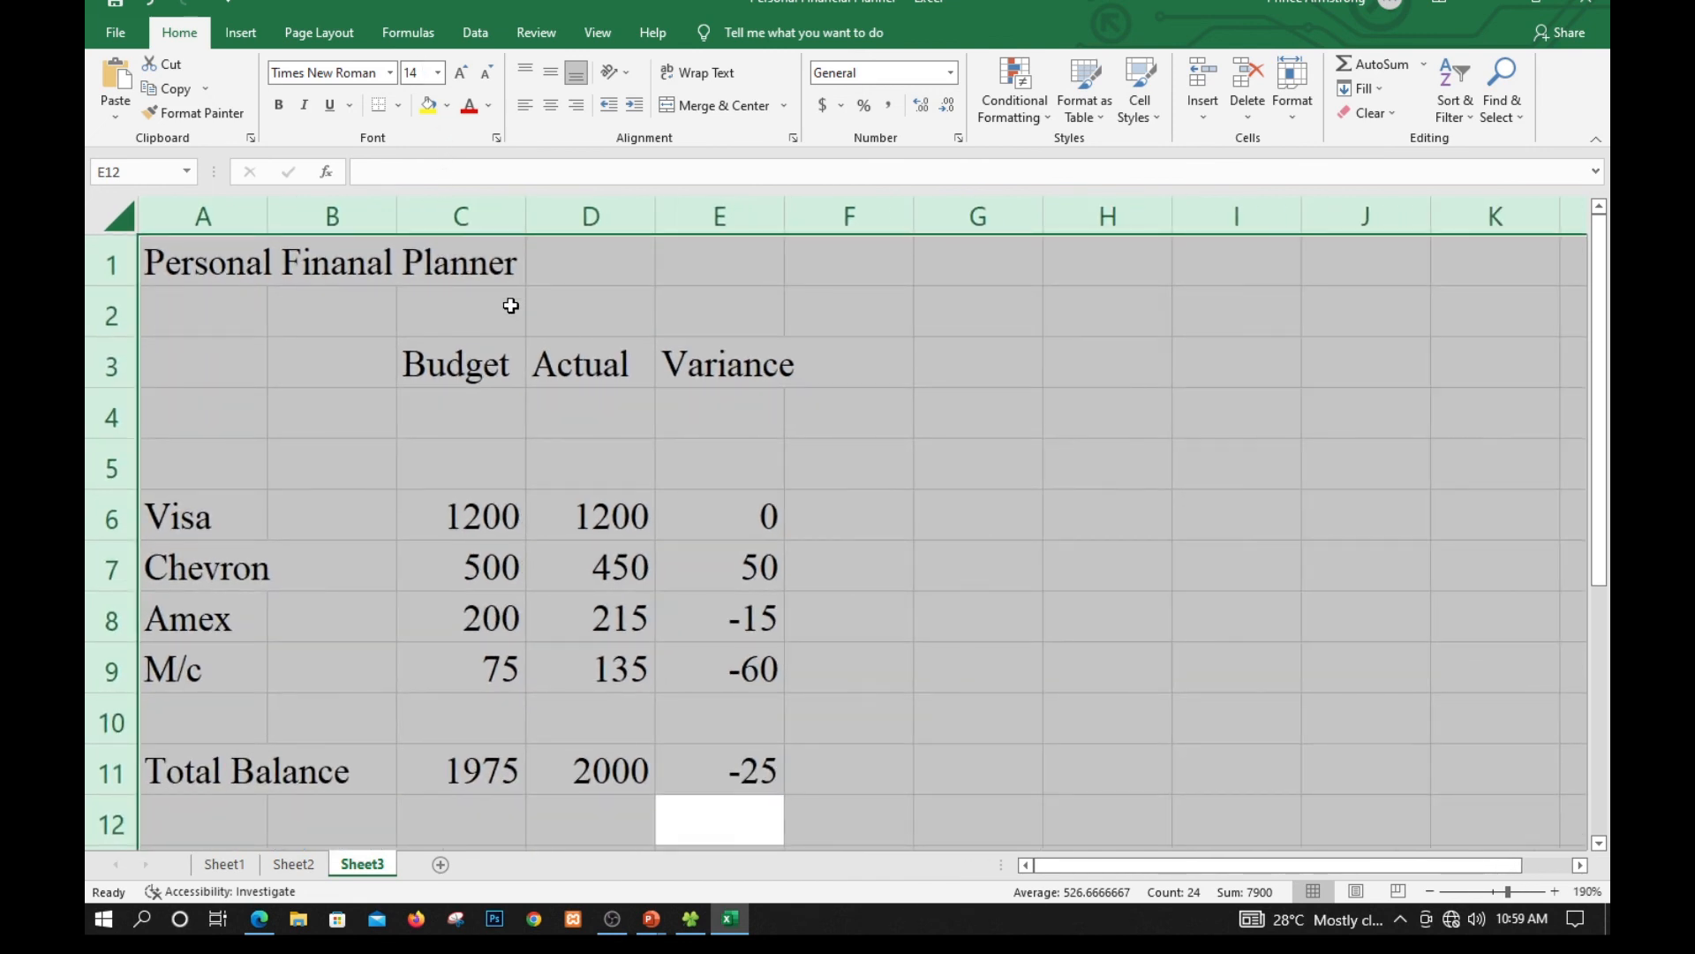
pyautogui.click(813, 364)
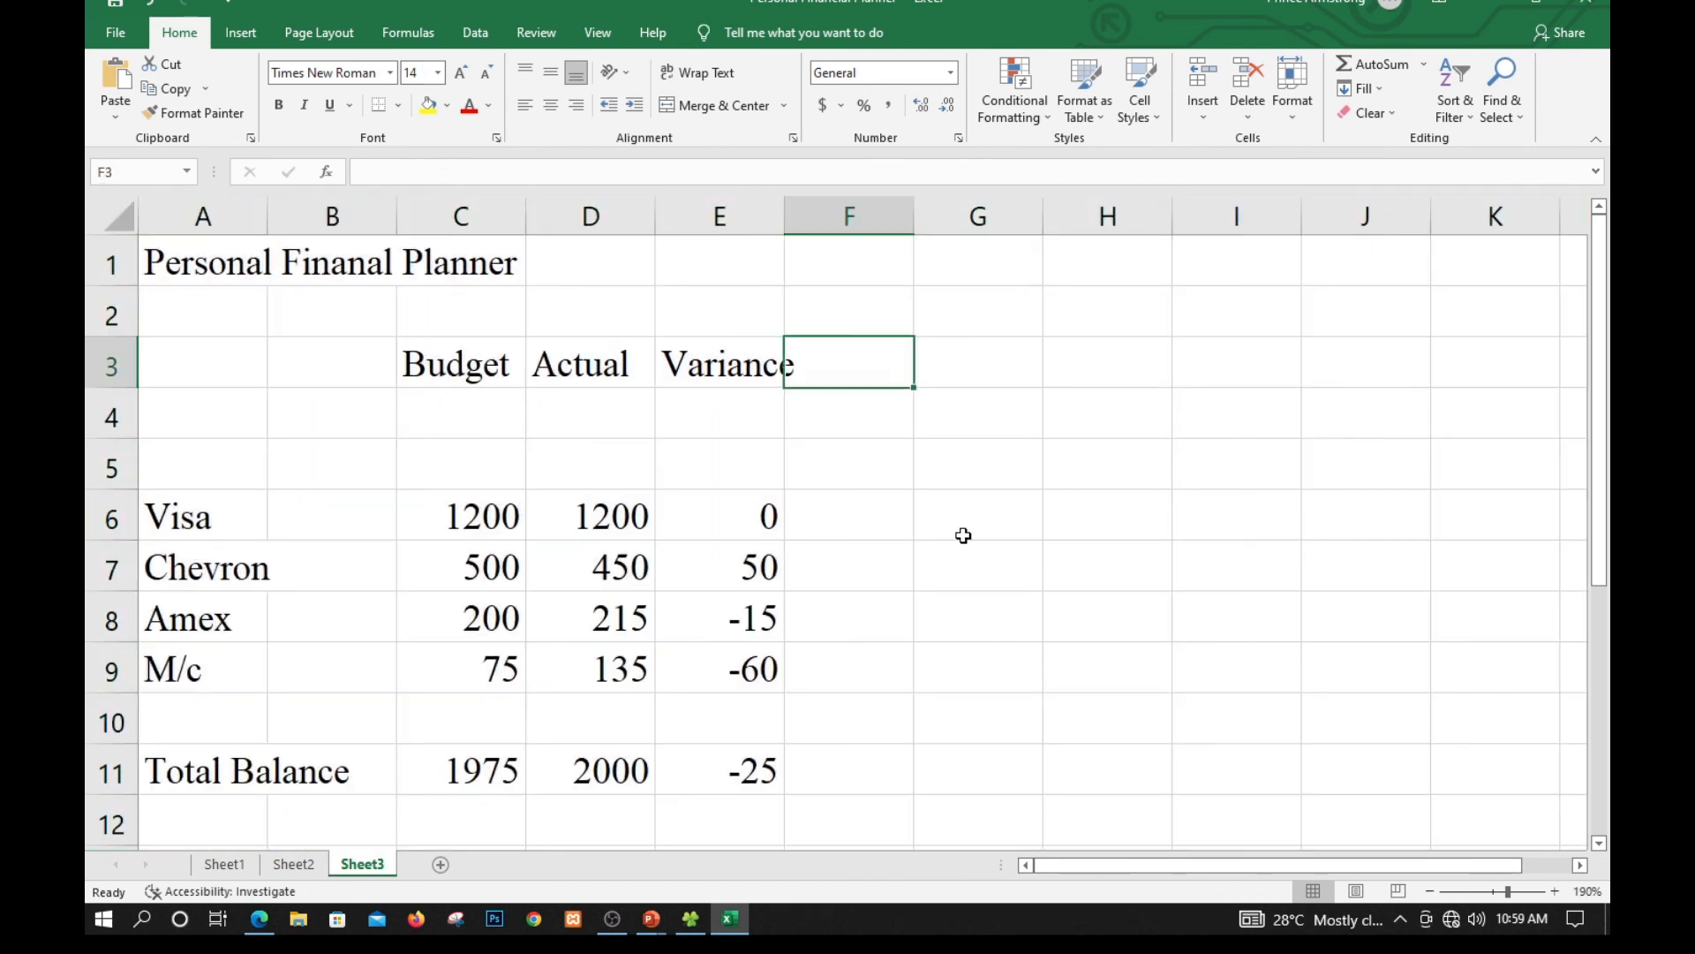